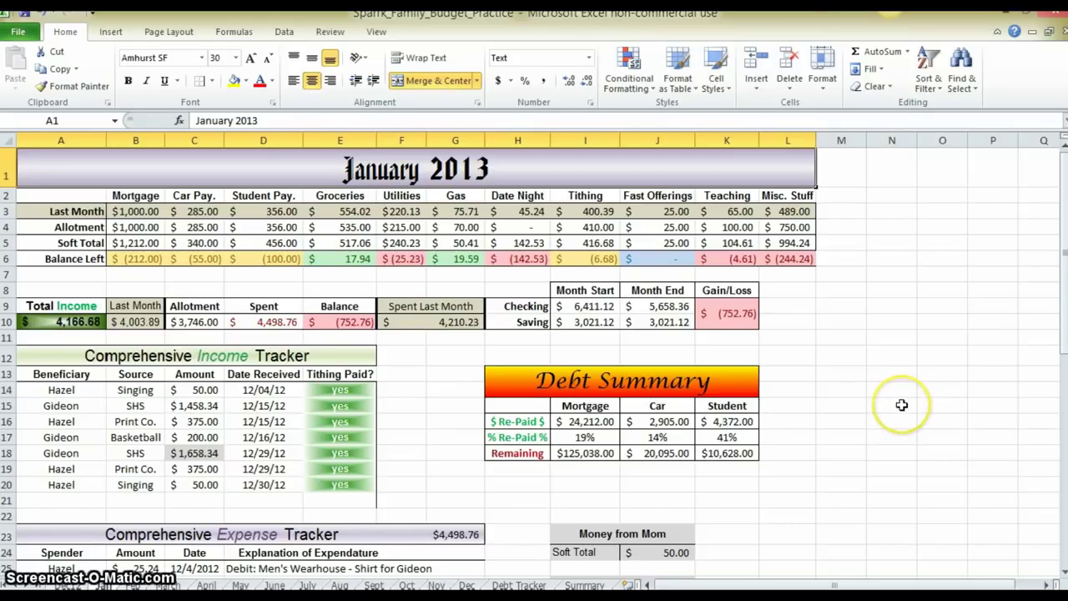
- Examine the January 2013 sheet of the finished family budget, including its income tracker and debt summary
click(345, 387)
click(484, 174)
click(622, 379)
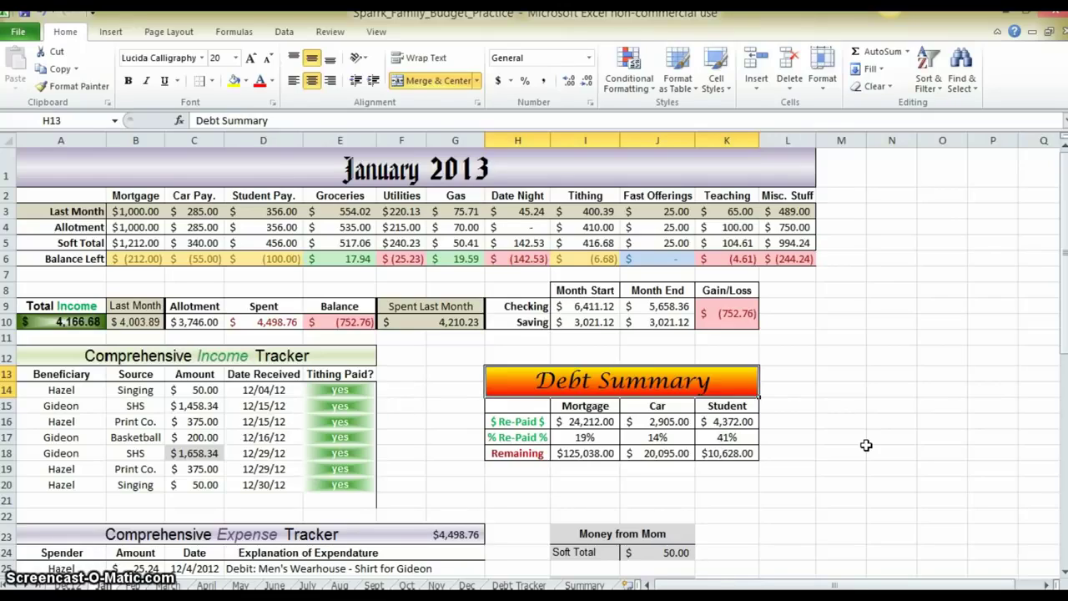
scroll(841, 422, down, 3)
scroll(841, 422, up, 3)
- Create a new blank workbook and merge and center cells A1 through L1 for the title
key(ctrl+n)
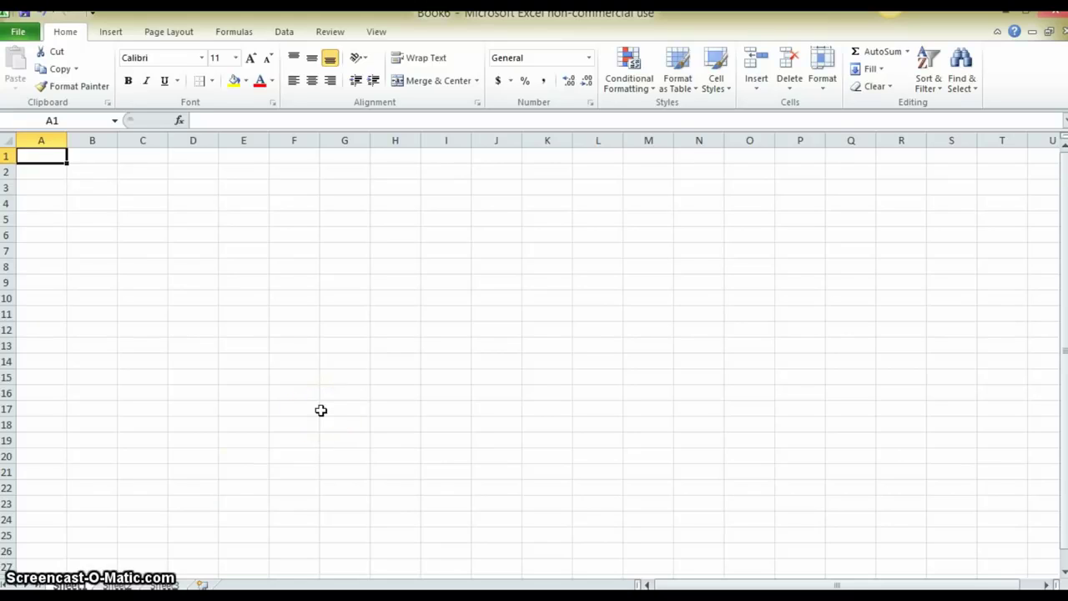
drag(33, 156, 610, 157)
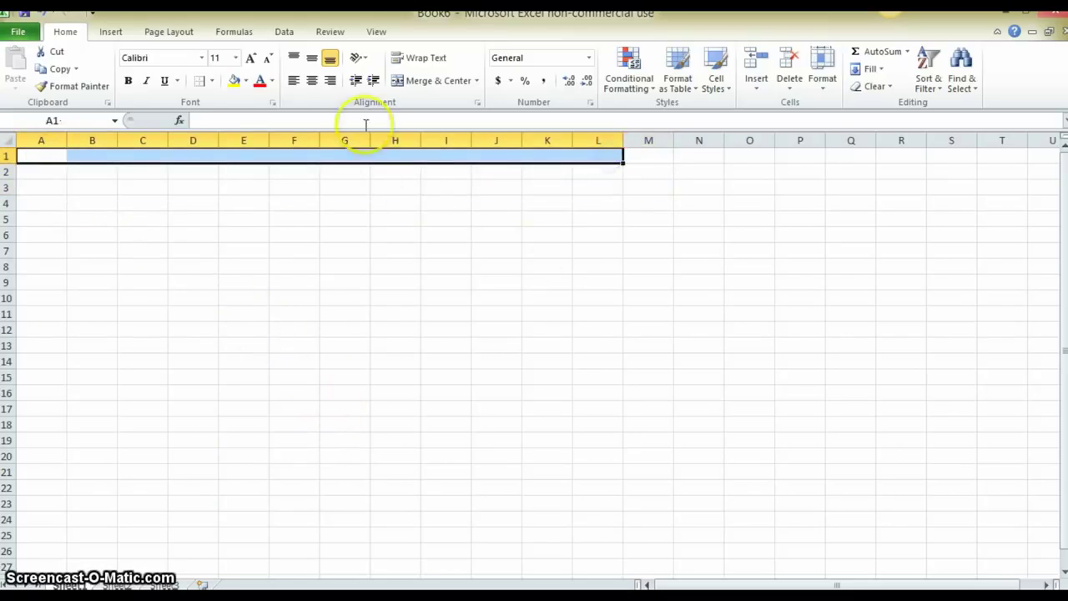
click(437, 80)
click(327, 219)
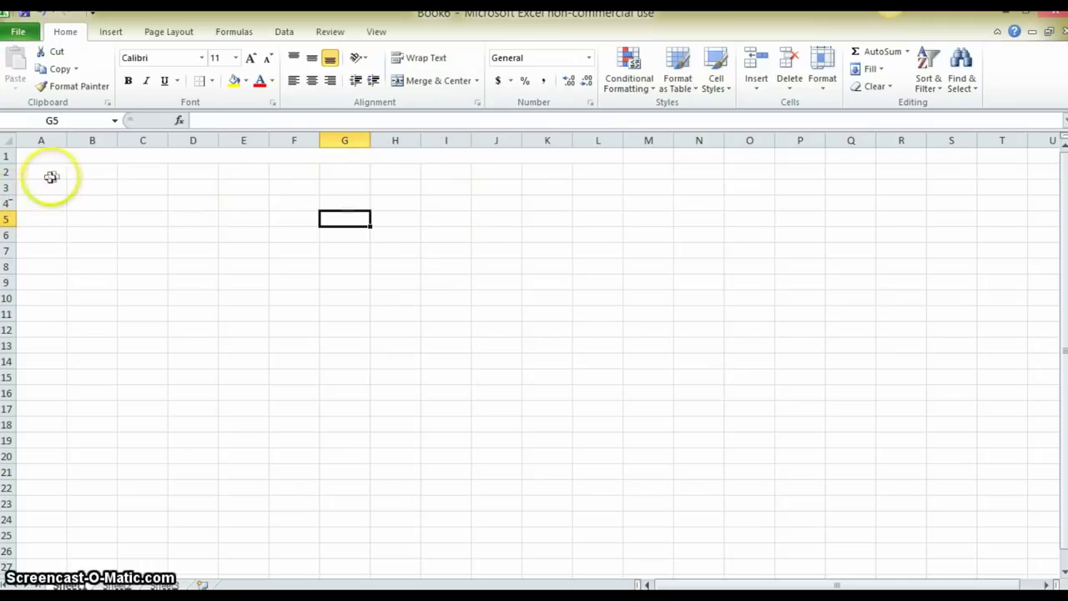
click(185, 159)
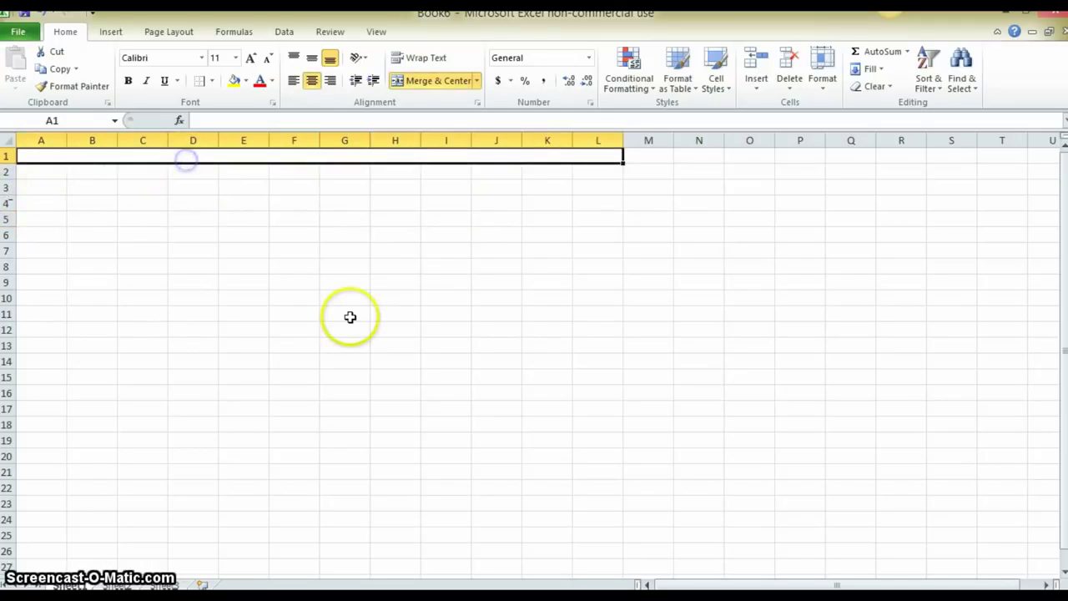
- Format the merged title cell as Text and enter "February 2013" in it
right_click(378, 158)
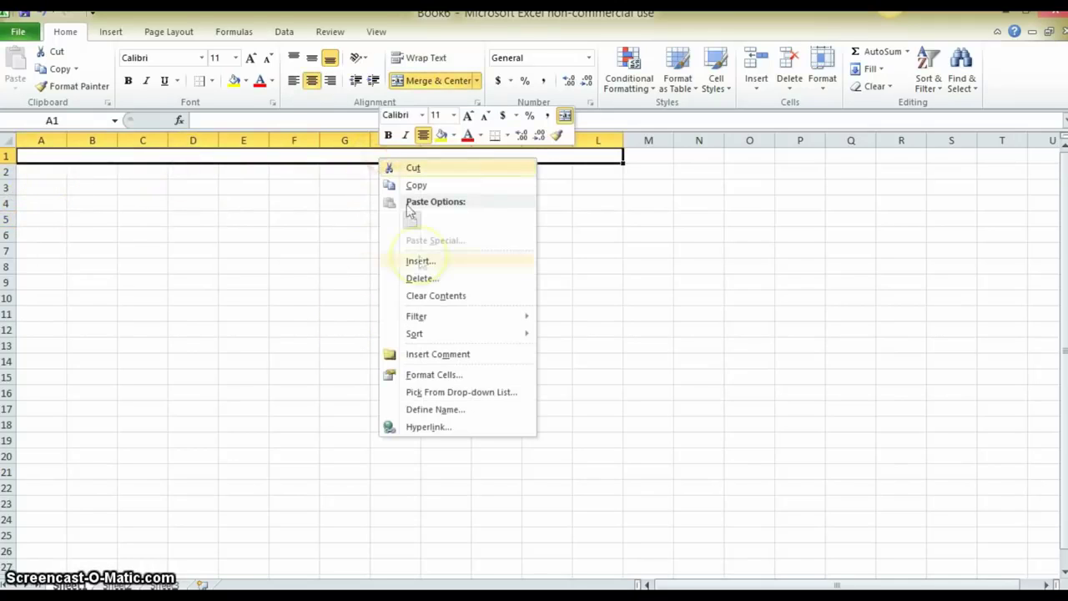
click(452, 375)
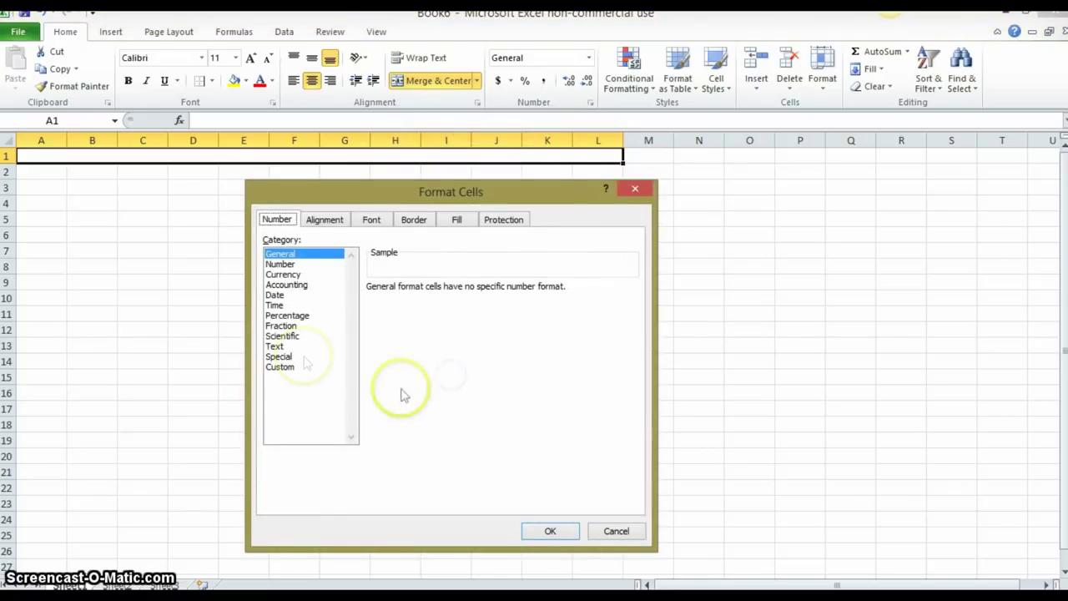
click(276, 346)
click(550, 532)
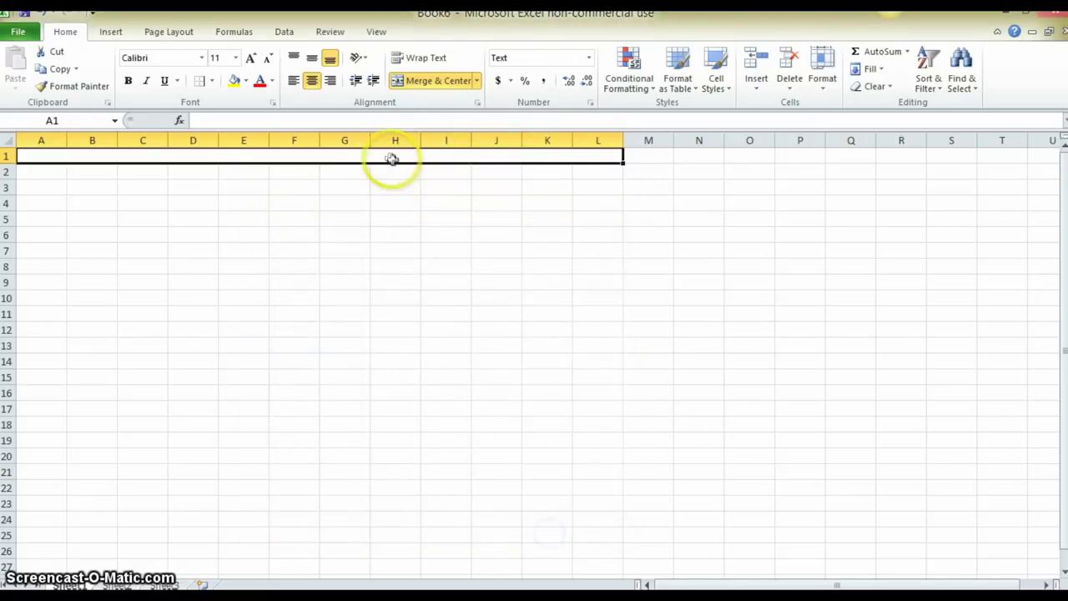
text(February 2013)
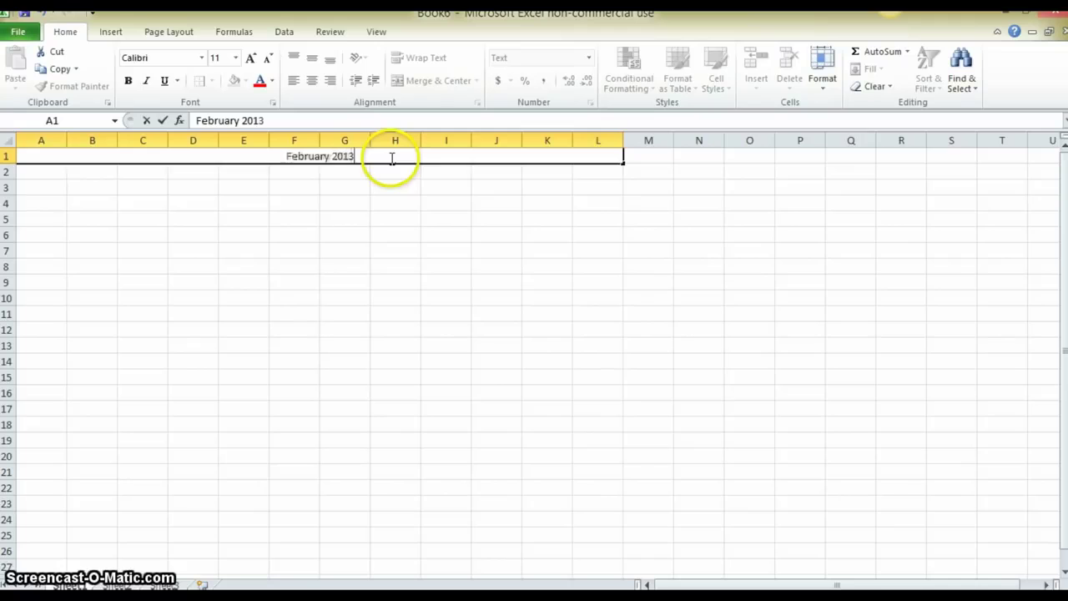
key(Return)
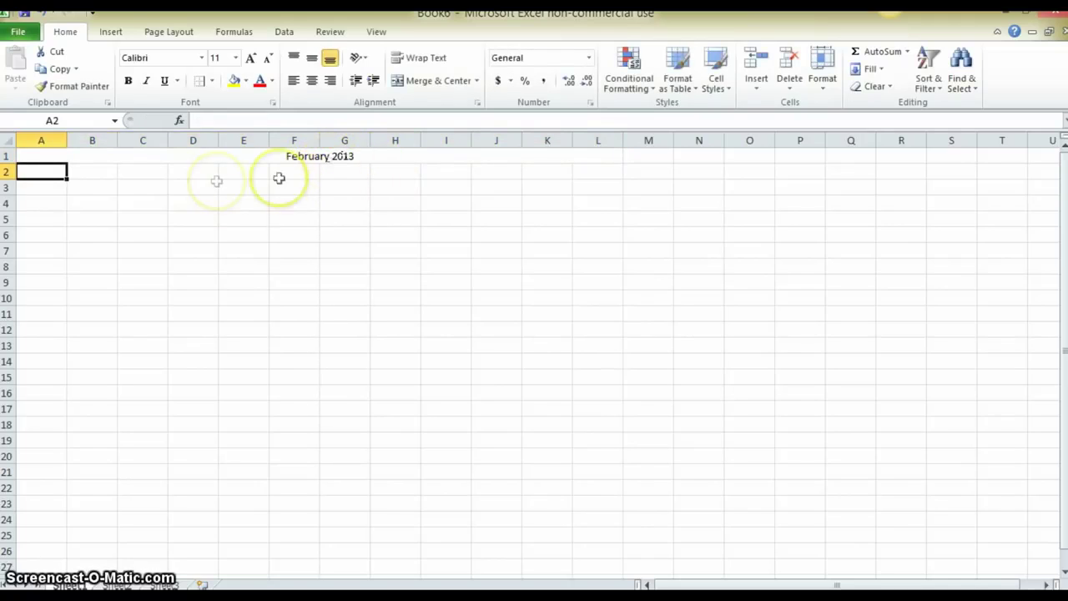
- Enter bold headings in B2:L2: Mortgage, Car Pay., Student Pay., Groceries, Utilities, Gas, Date Night, Tithing, Kids School, Teaching, Misc. Stuff
click(102, 175)
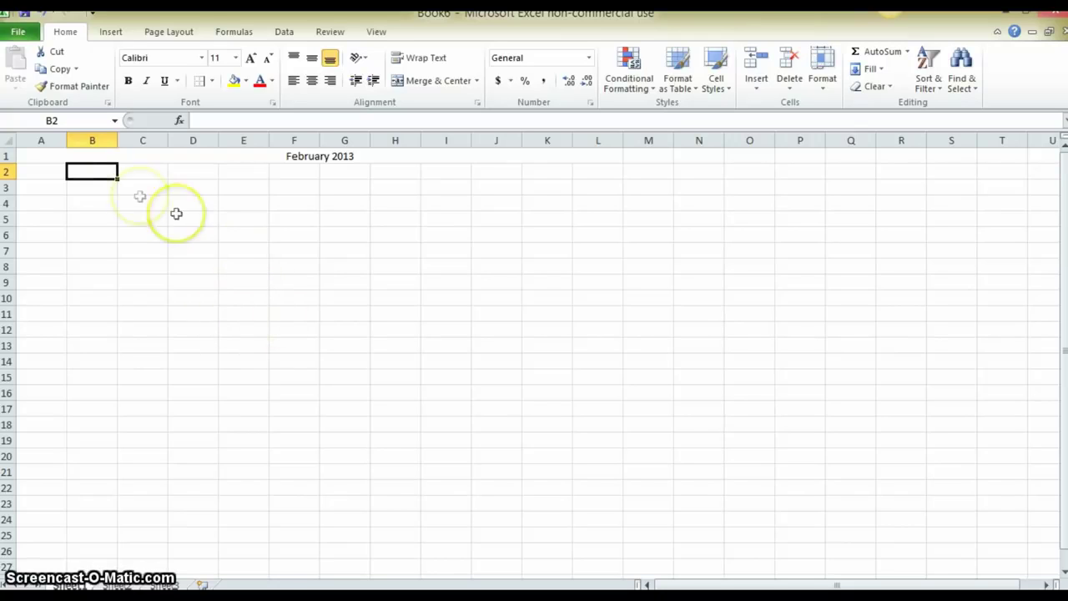
click(142, 171)
click(178, 171)
click(251, 172)
click(312, 175)
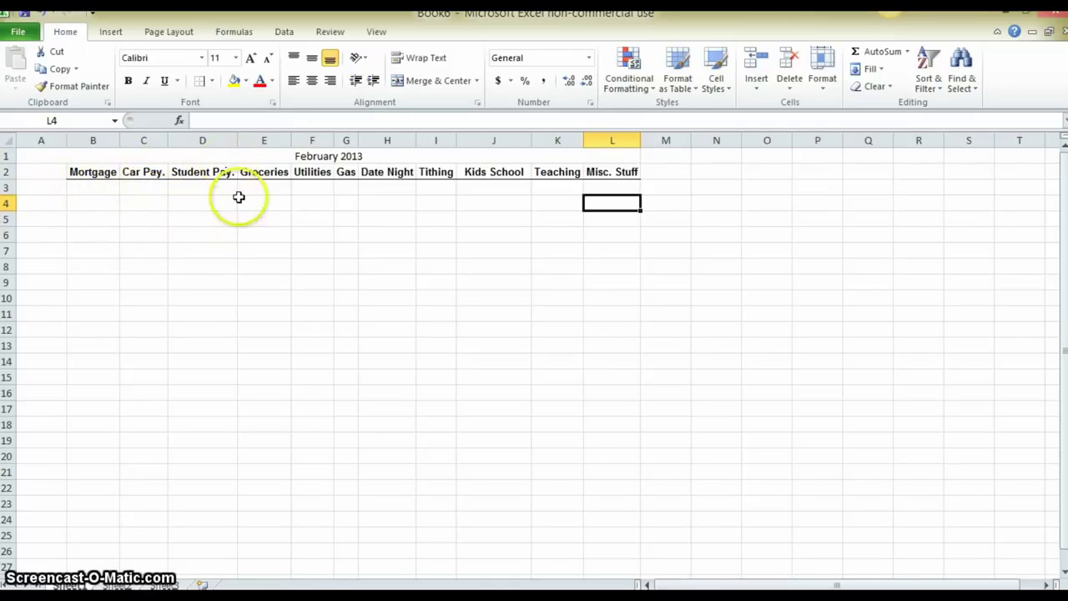
- Review the category headings in row 2 one by one, from Groceries through Misc. Stuff
click(274, 172)
click(312, 171)
click(344, 173)
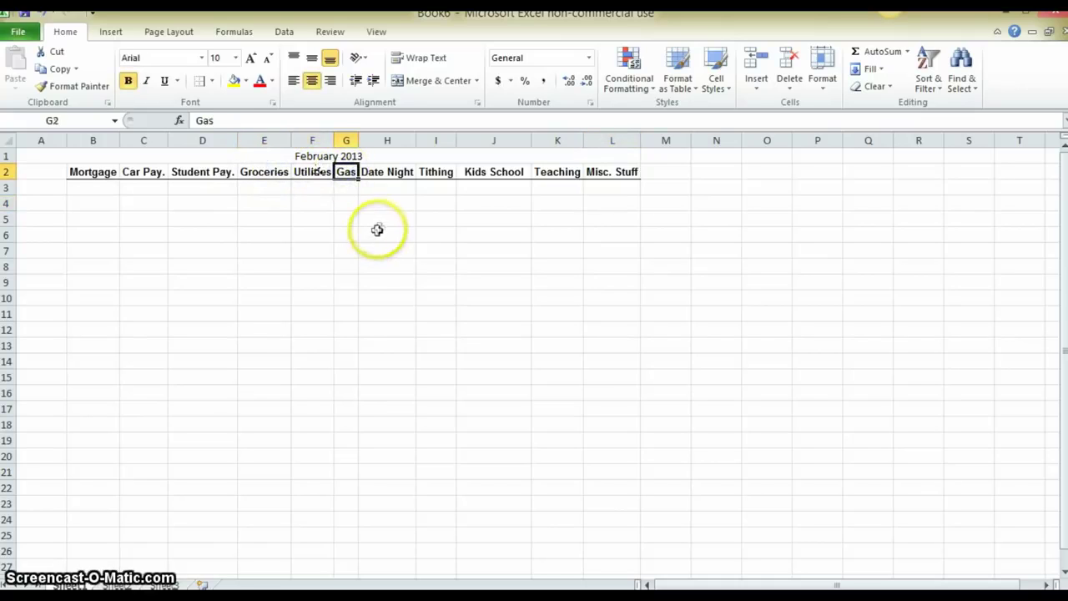
click(389, 177)
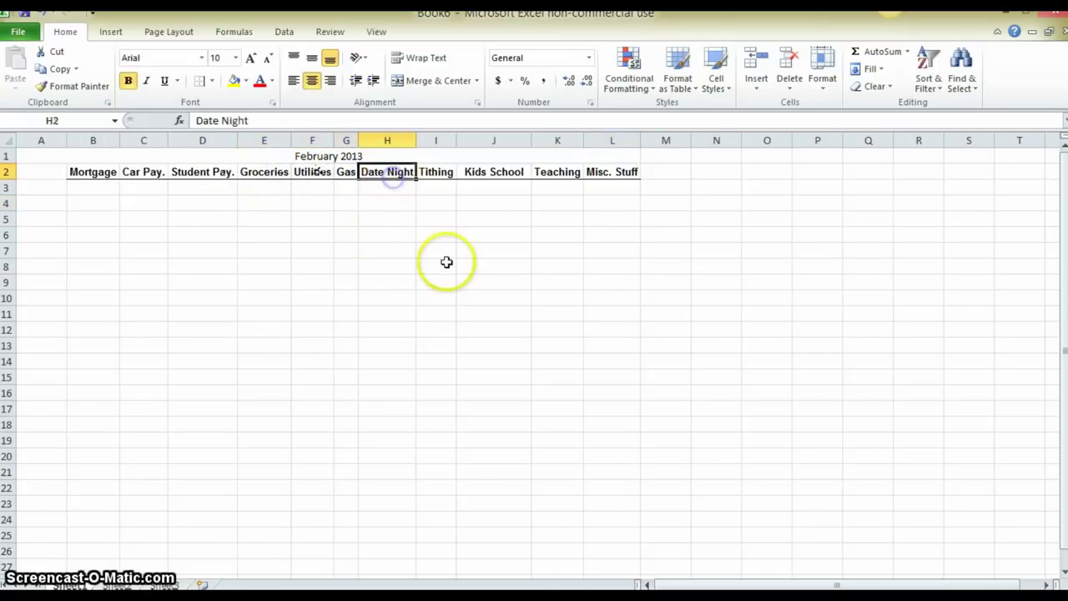
click(439, 174)
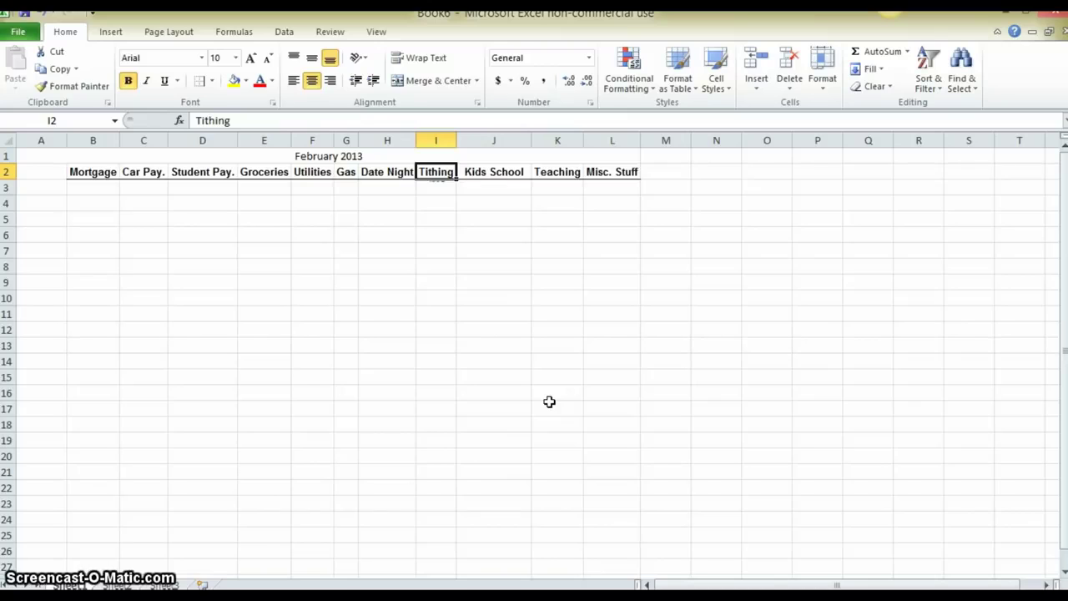
click(511, 174)
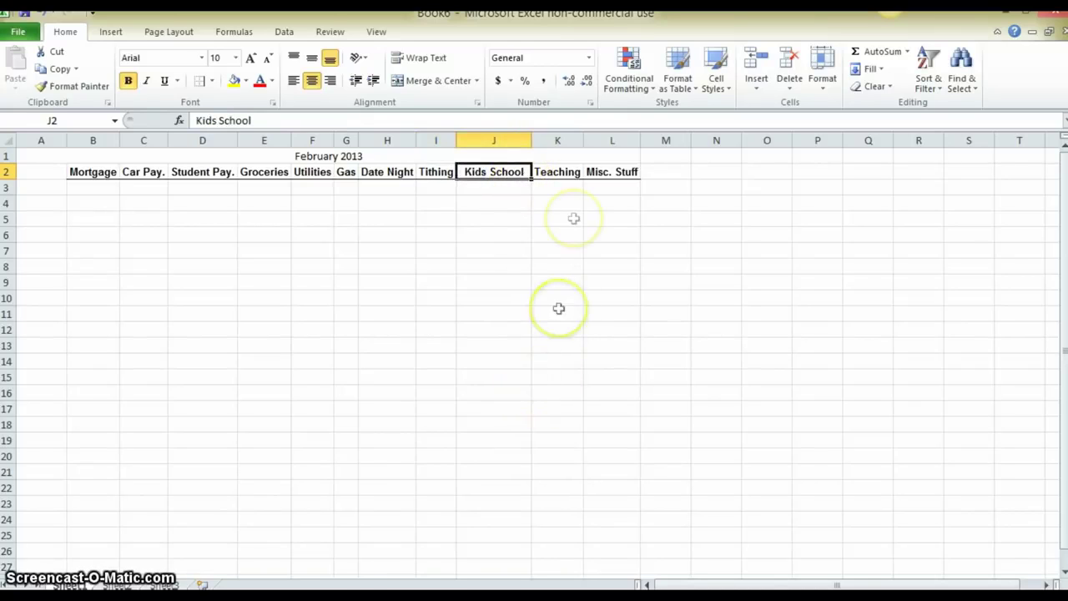
click(562, 174)
click(612, 172)
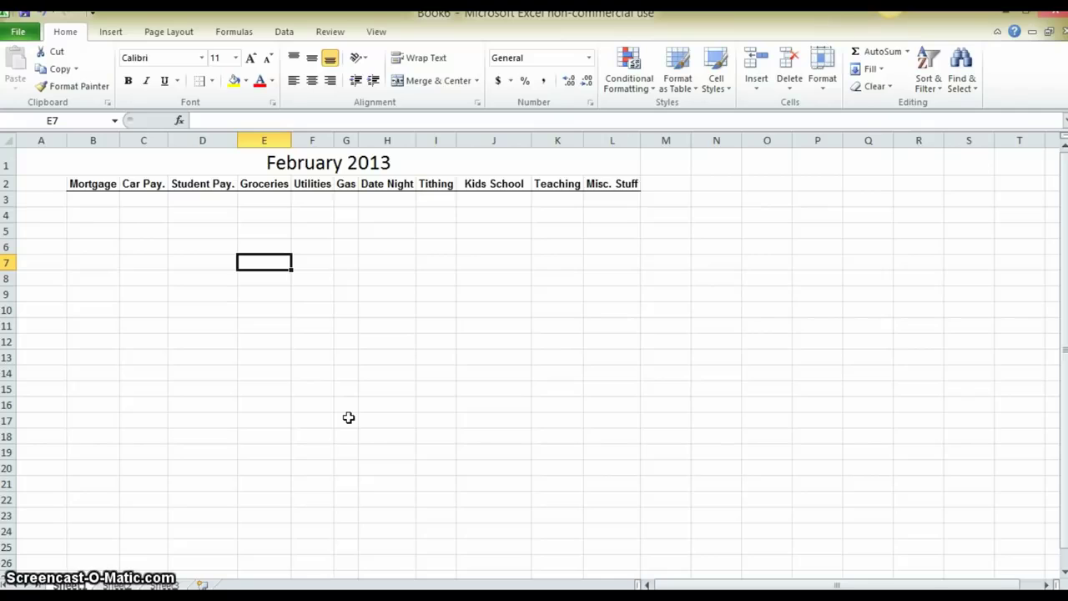
- Label A3:A6 Last Month, Allotment, Soft Total and Balance Left, and fit column A's width to the labels
click(41, 209)
click(43, 230)
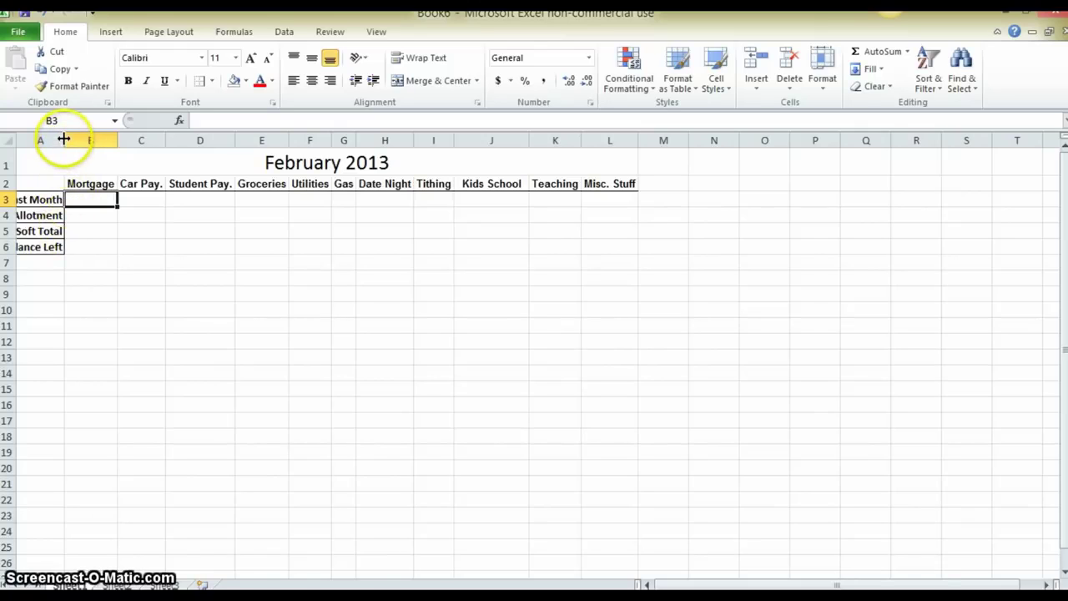
double_click(64, 139)
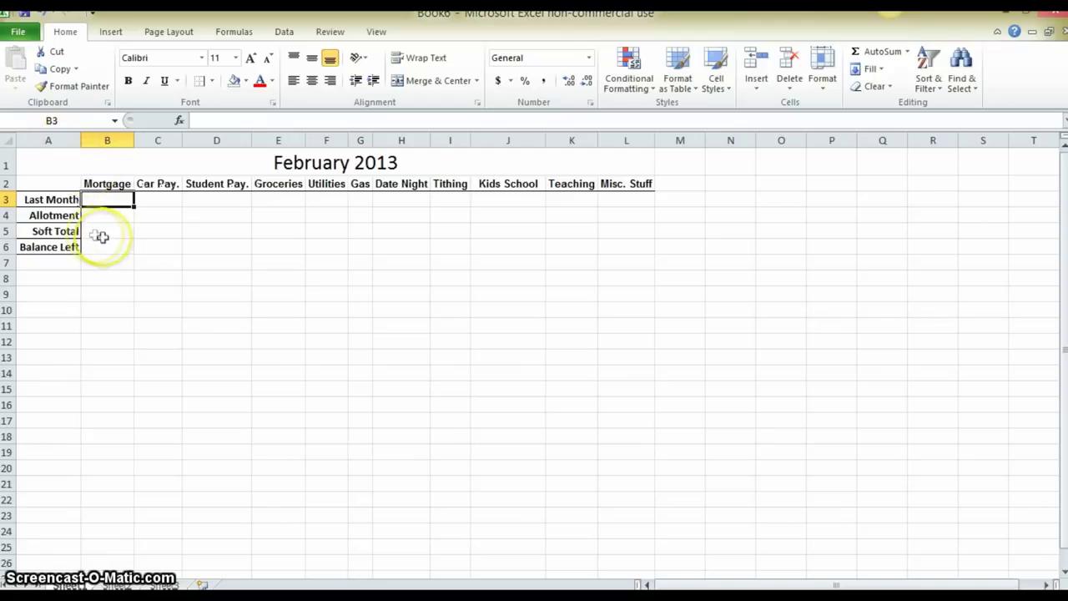
- Apply the Accounting number format with dollar signs to the budget cells B3:L6
drag(109, 200, 618, 245)
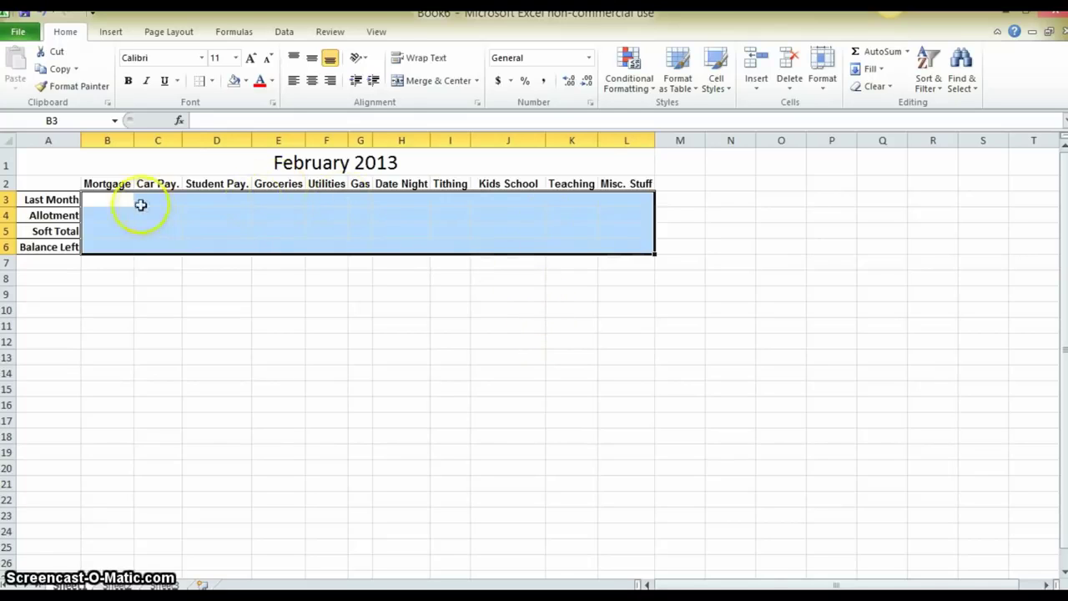
click(498, 81)
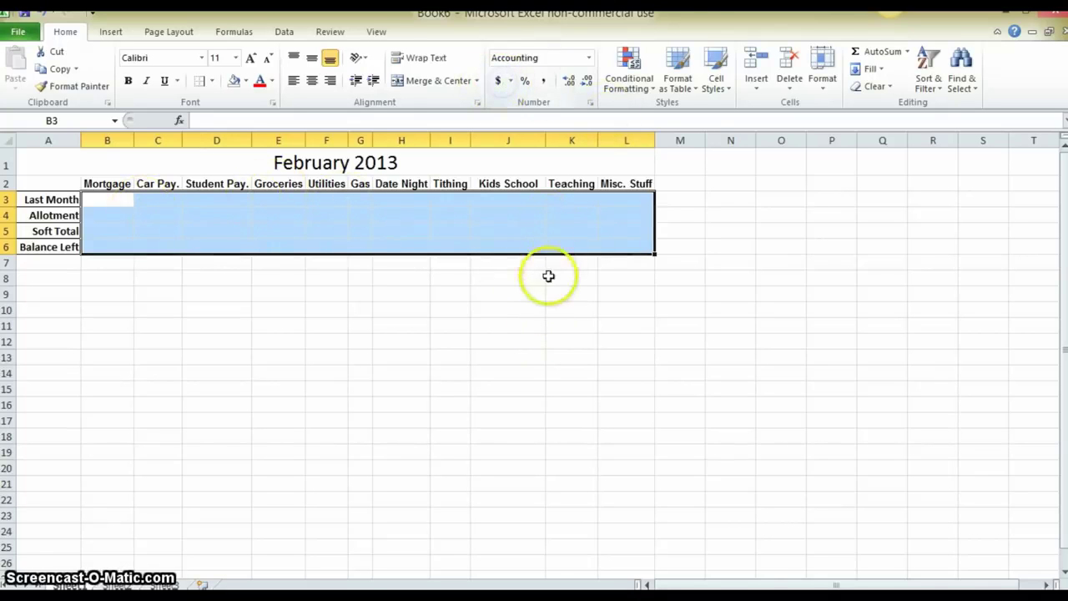
click(330, 338)
- Try the number format with sample amounts 0 in B3, 54 in C4 and 13216 in C5, and clear them
click(111, 201)
text(0)
key(Return)
key(Tab)
text(54)
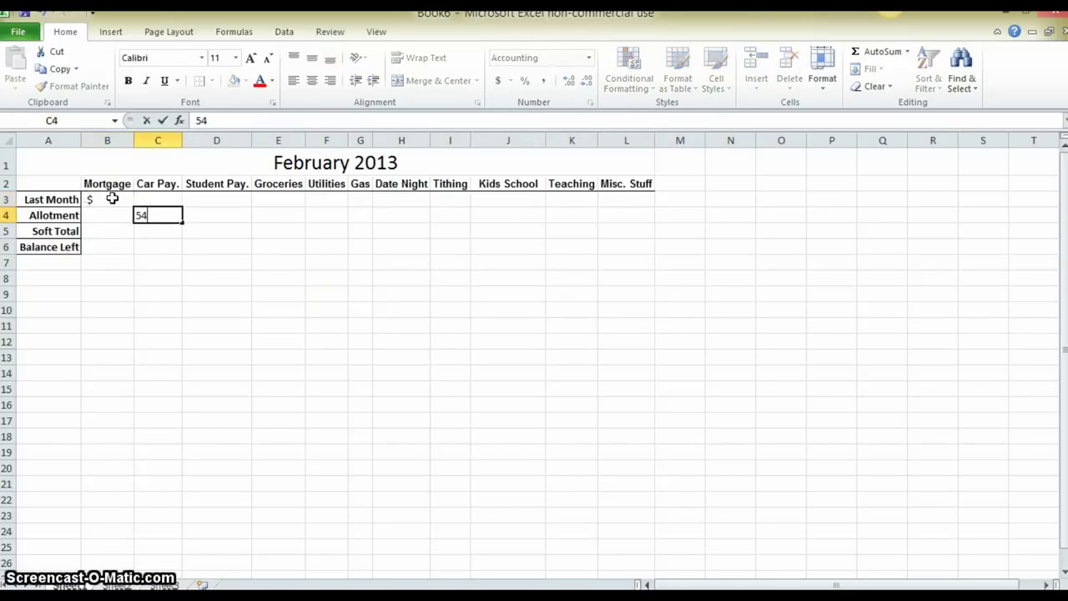
key(Return)
text(13216)
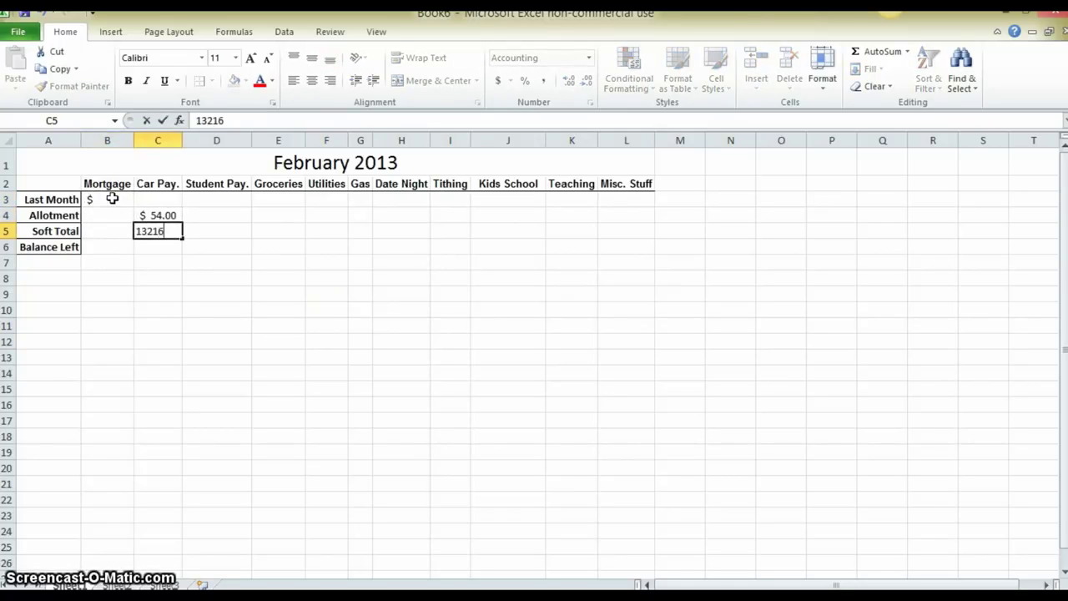
key(Return)
drag(218, 247, 105, 206)
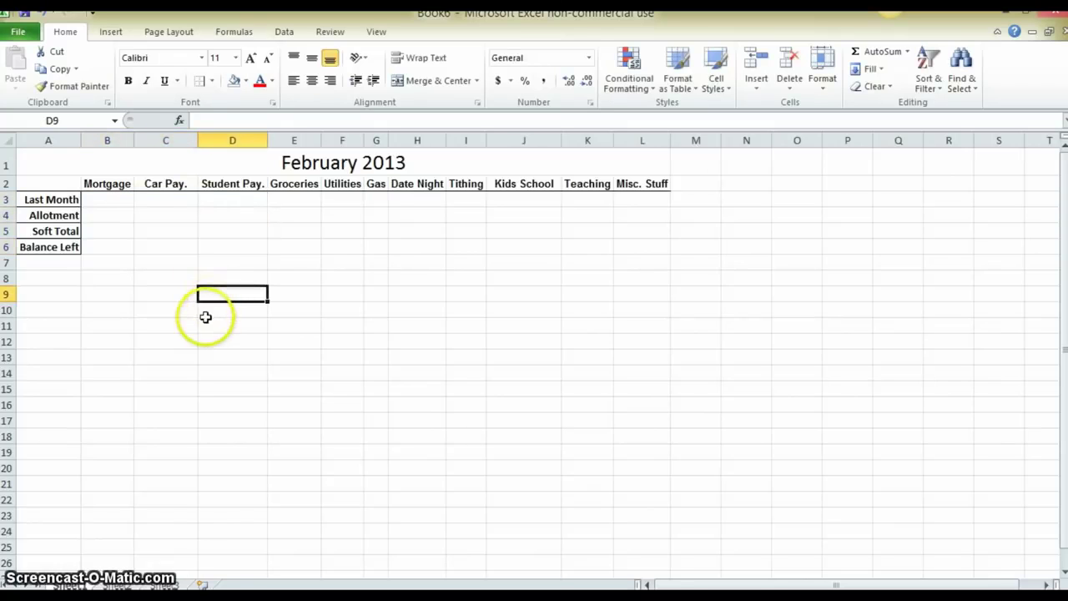
- Enter 0 for every category in the Last Month row, from Mortgage through Misc. Stuff
click(117, 214)
key(Up)
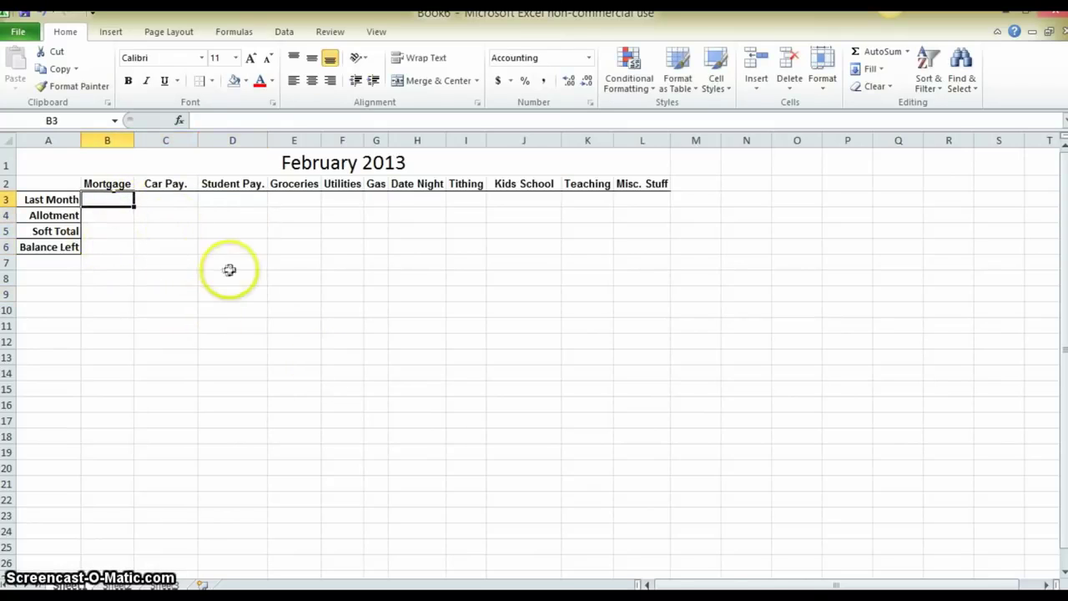
text(0	0	0	0	0	0	0	0	0	0	0)
key(Down)
key(Left)
key(Left)
key(Left)
key(Left)
key(Left)
key(Left)
key(Left)
key(Left)
key(Left)
key(Left)
key(Left)
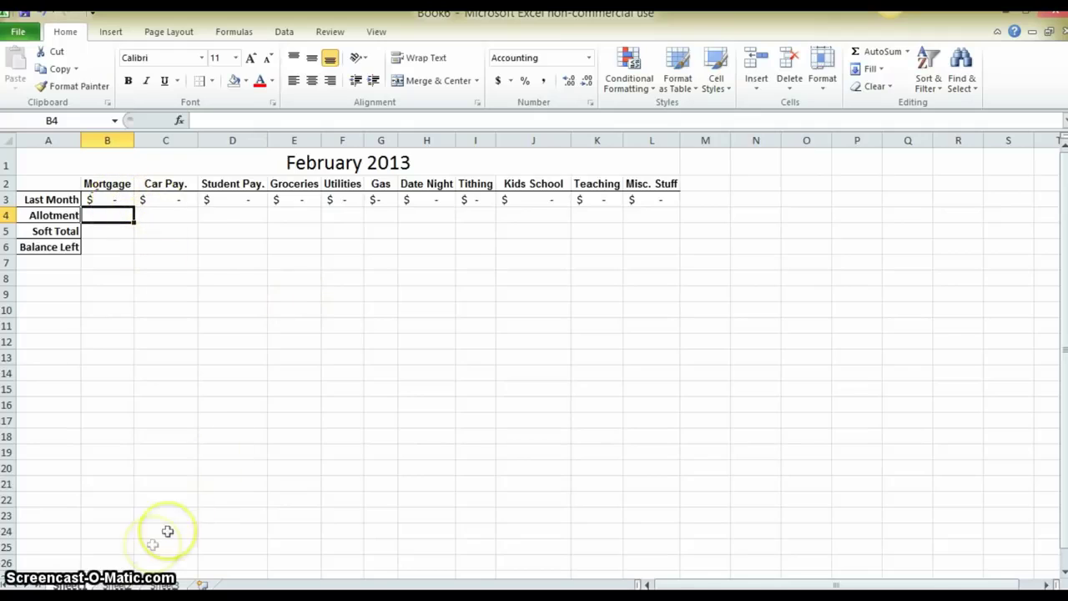
- Rename the three worksheets Feb, Mar and Apr, and return to the Feb sheet
double_click(70, 585)
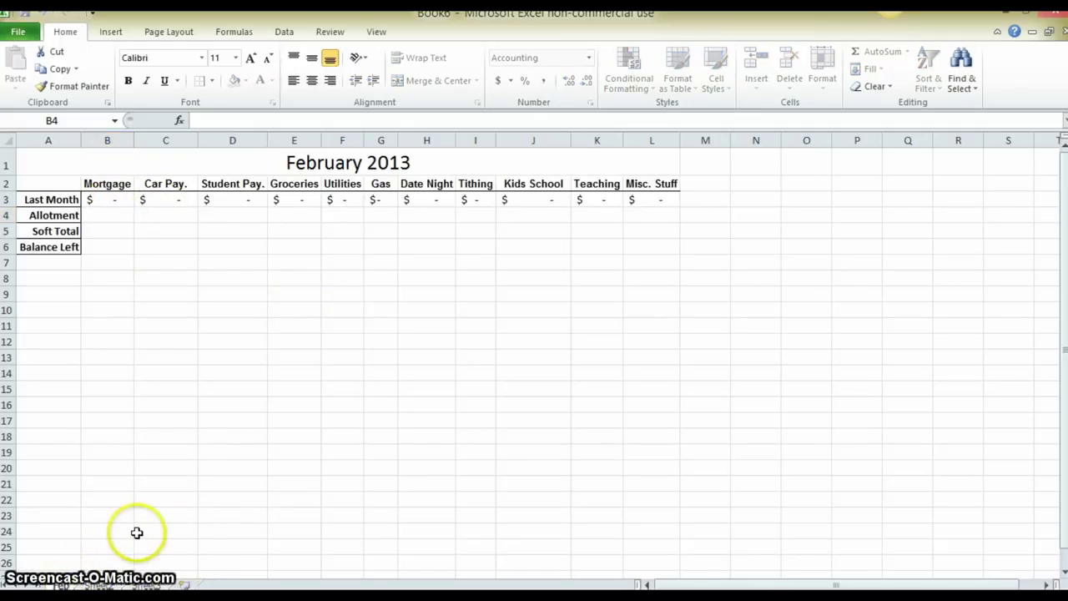
click(98, 585)
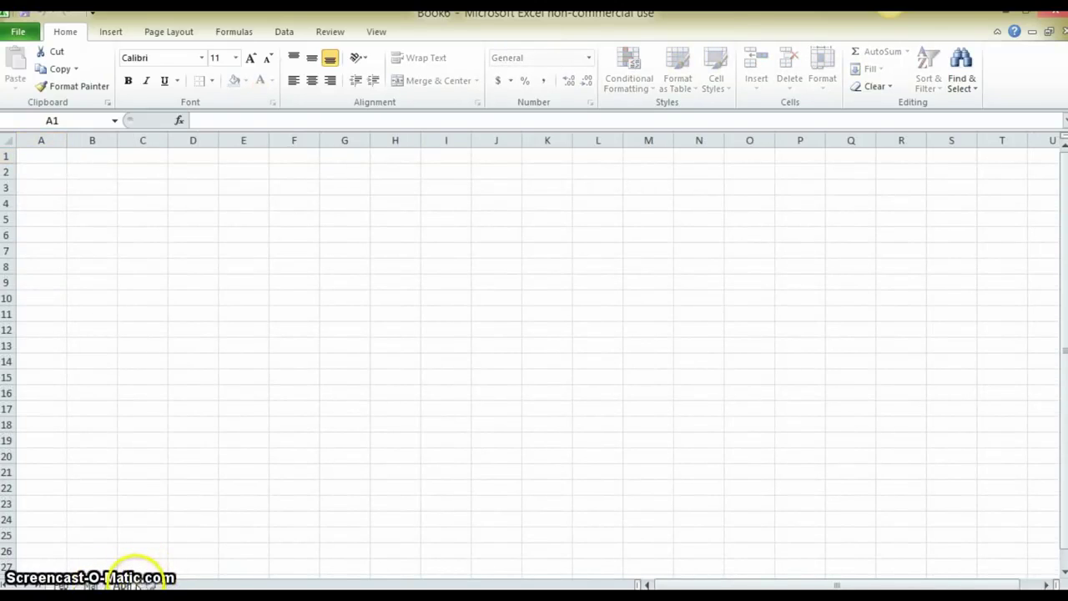
click(210, 567)
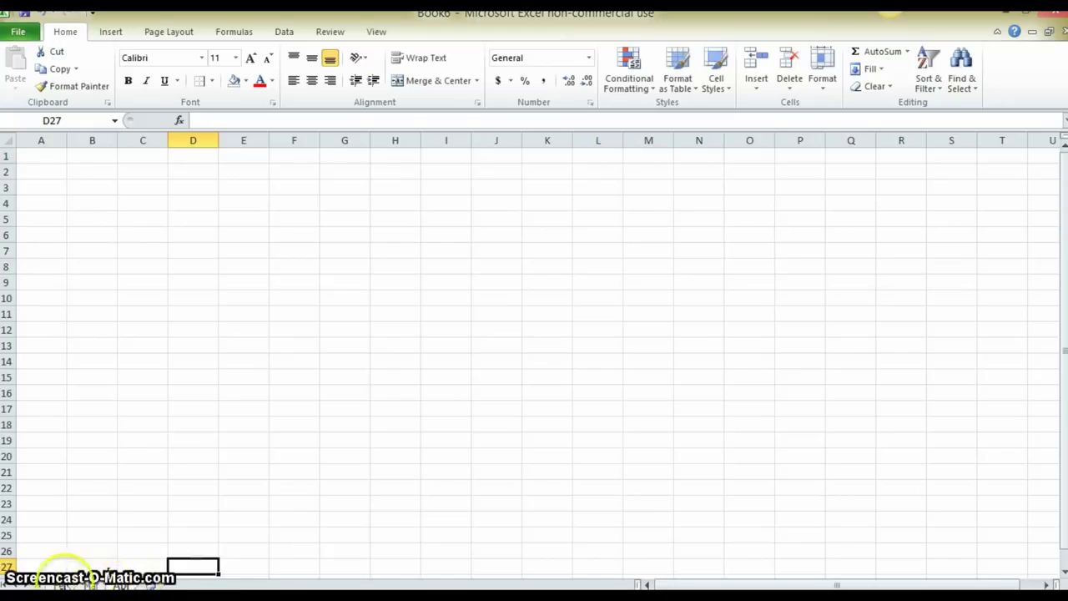
click(60, 584)
click(180, 242)
- Fill the Allotment row from Mortgage to Misc. Stuff with 1000, 285, 356, 535, 215, 75, 80, 0, 215, 90 and 400
drag(108, 213, 655, 215)
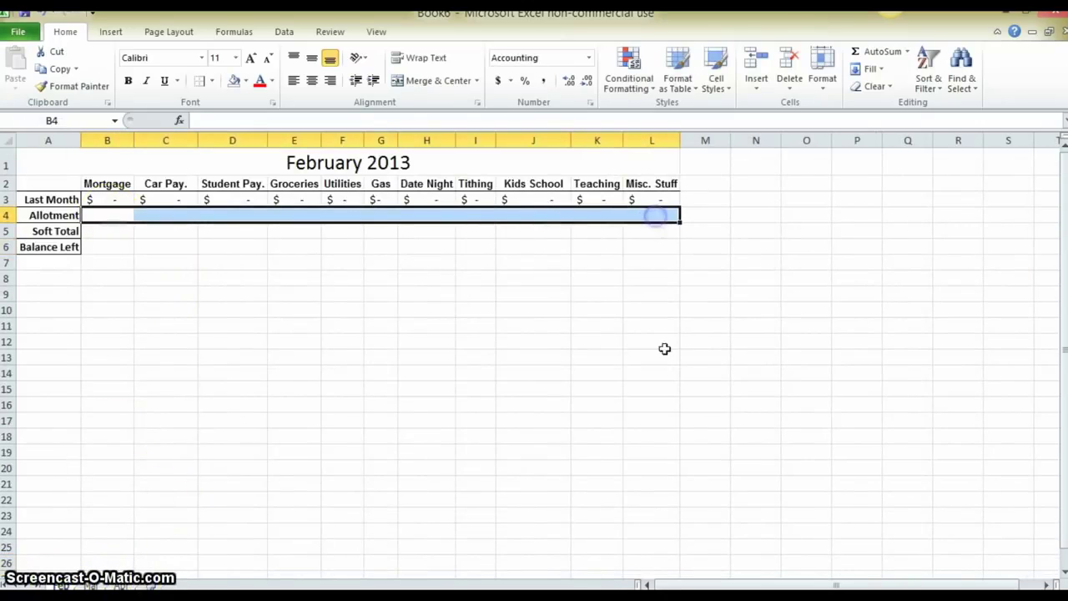
click(645, 372)
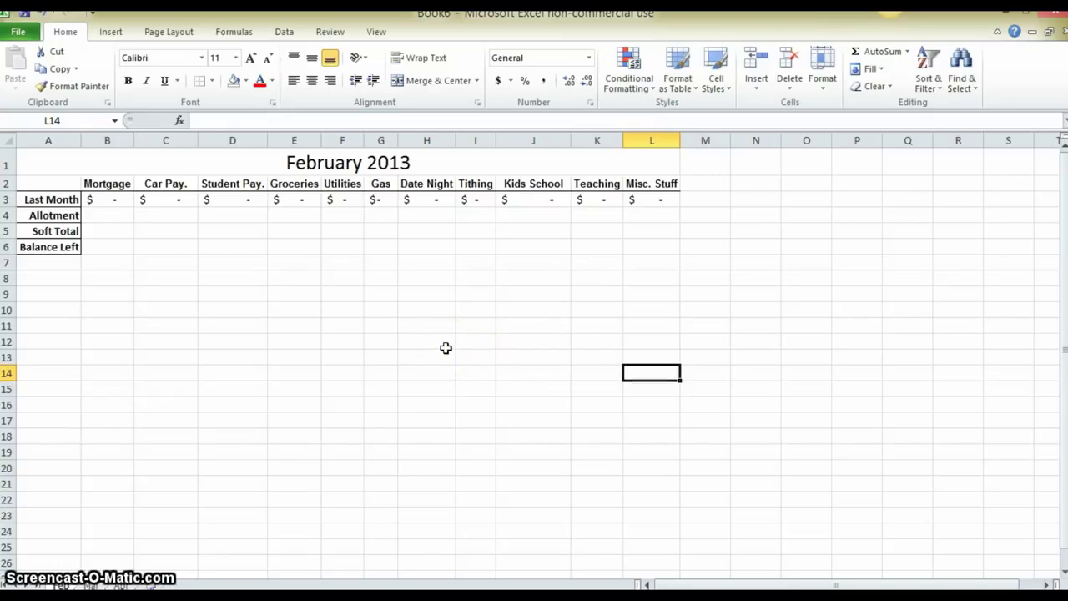
click(112, 220)
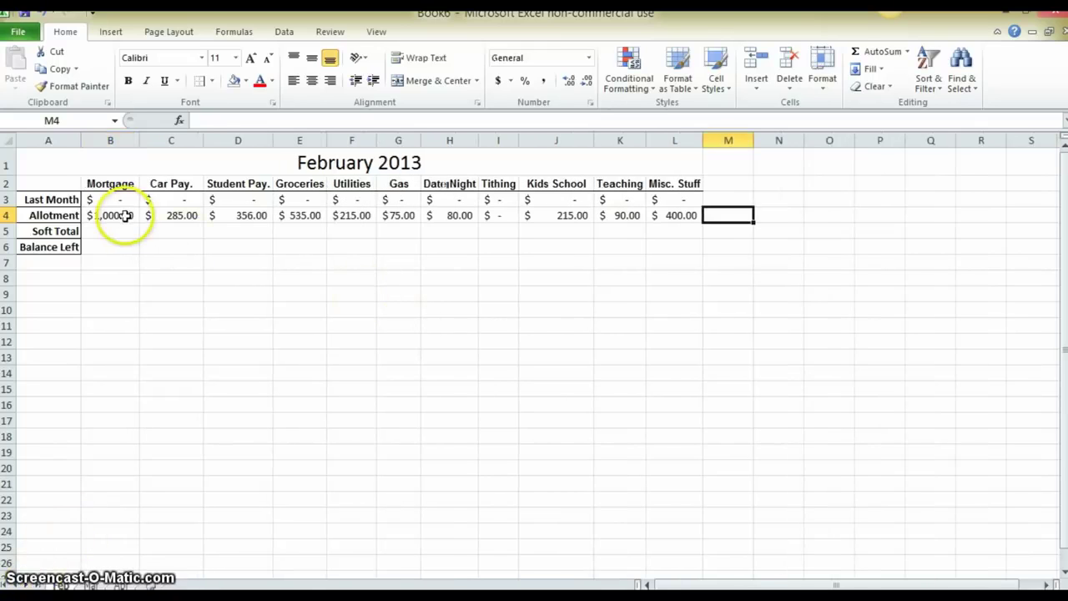
- Review the allotment amounts for Mortgage, Car Pay. and Student Pay. in row 4
click(117, 215)
click(158, 219)
click(219, 215)
click(162, 213)
click(104, 213)
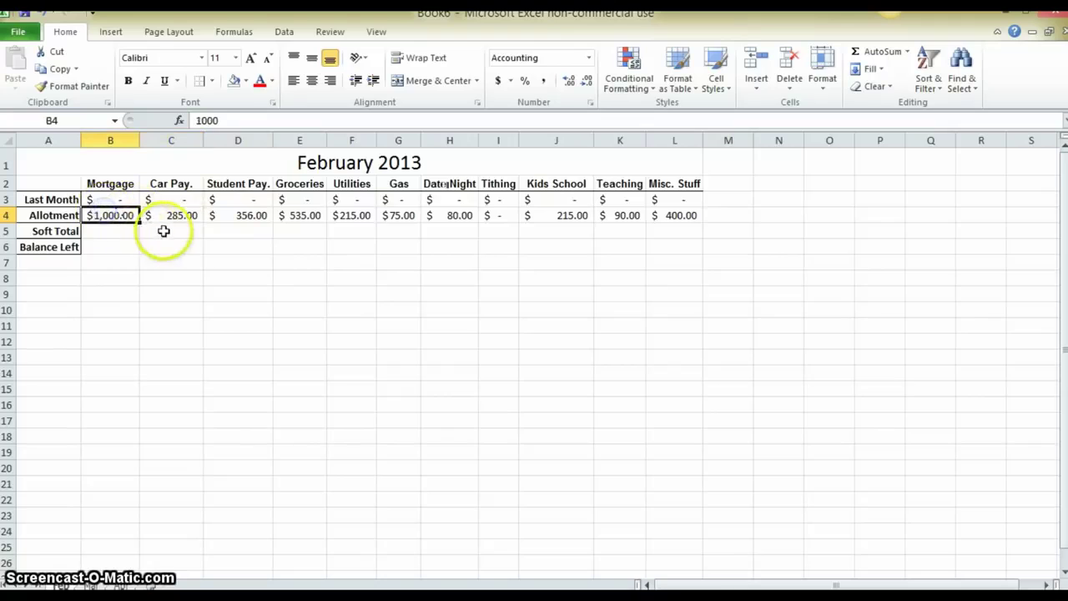
click(150, 215)
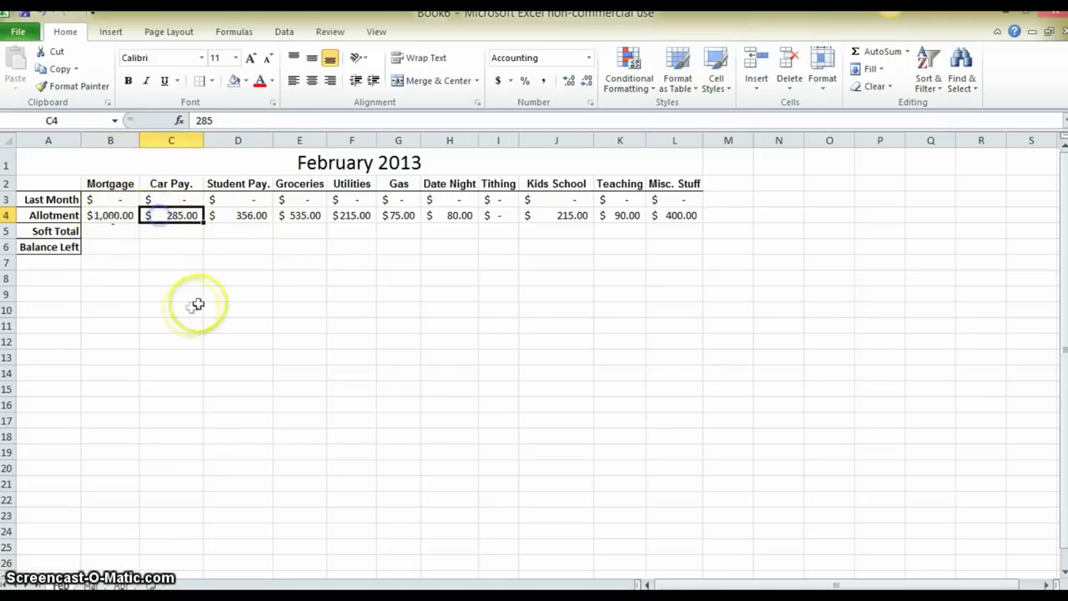
click(240, 216)
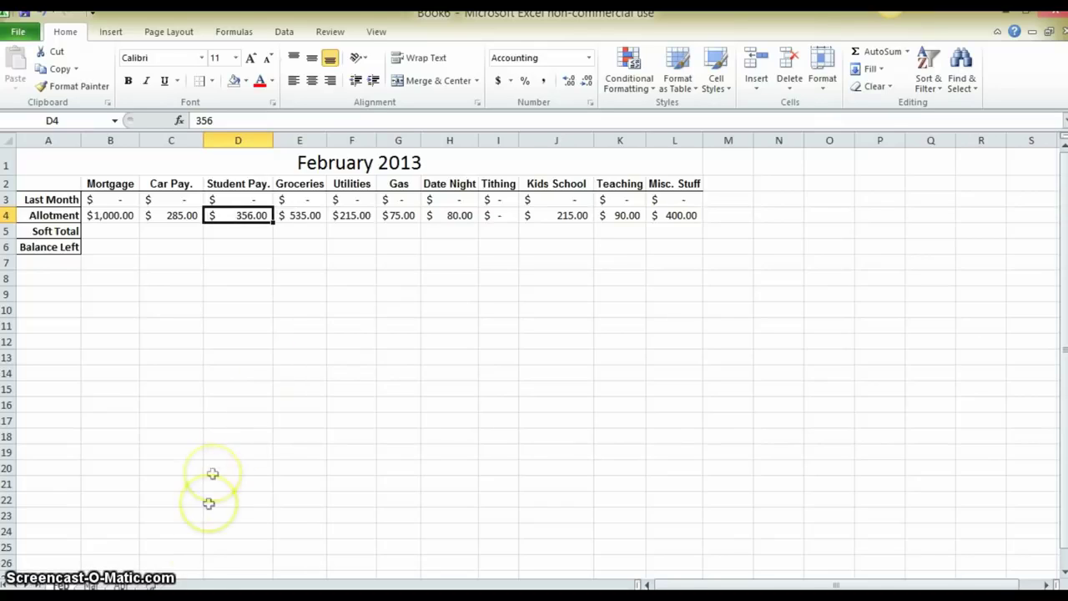
- Add a fourth worksheet named Debt Tracker after Apr and return to the Feb sheet
click(154, 582)
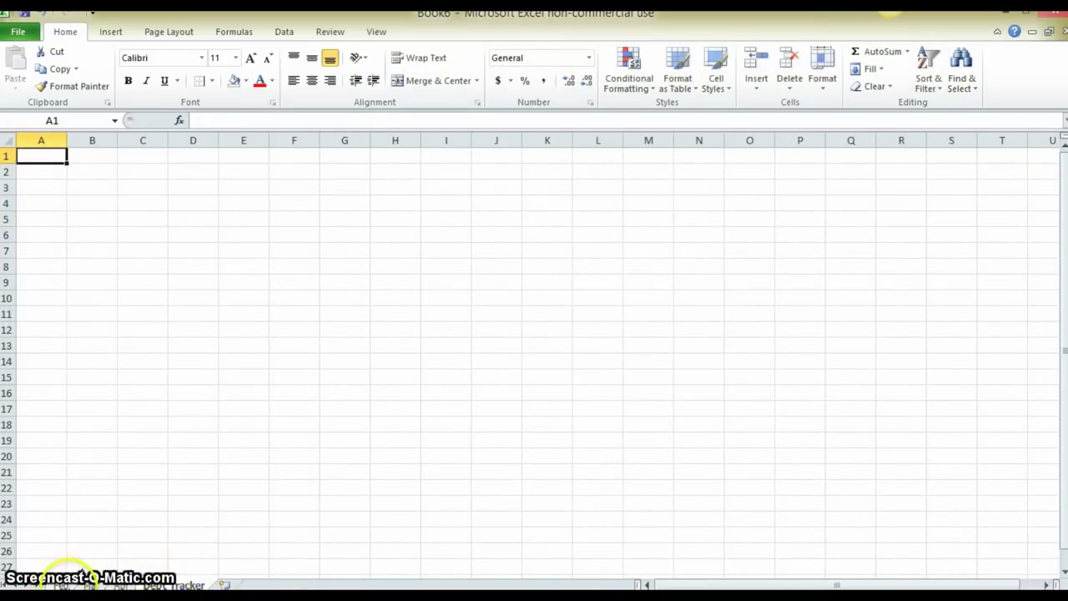
click(62, 585)
- Review the individual amounts across the whole Allotment row, from Mortgage through Misc. Stuff
drag(132, 215, 226, 217)
click(229, 260)
drag(129, 215, 691, 218)
click(234, 282)
click(634, 294)
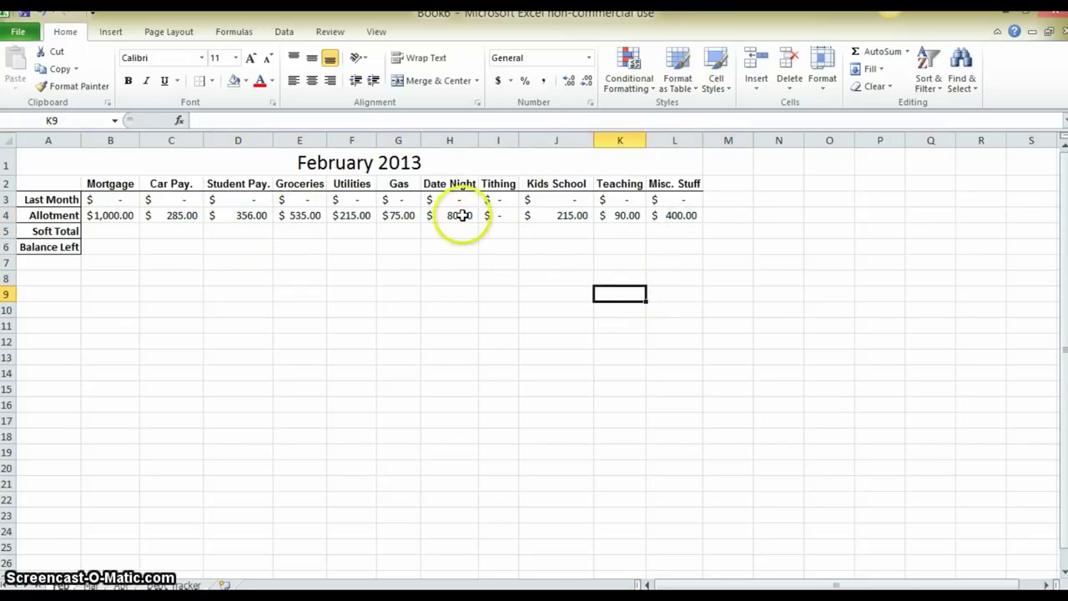
click(463, 216)
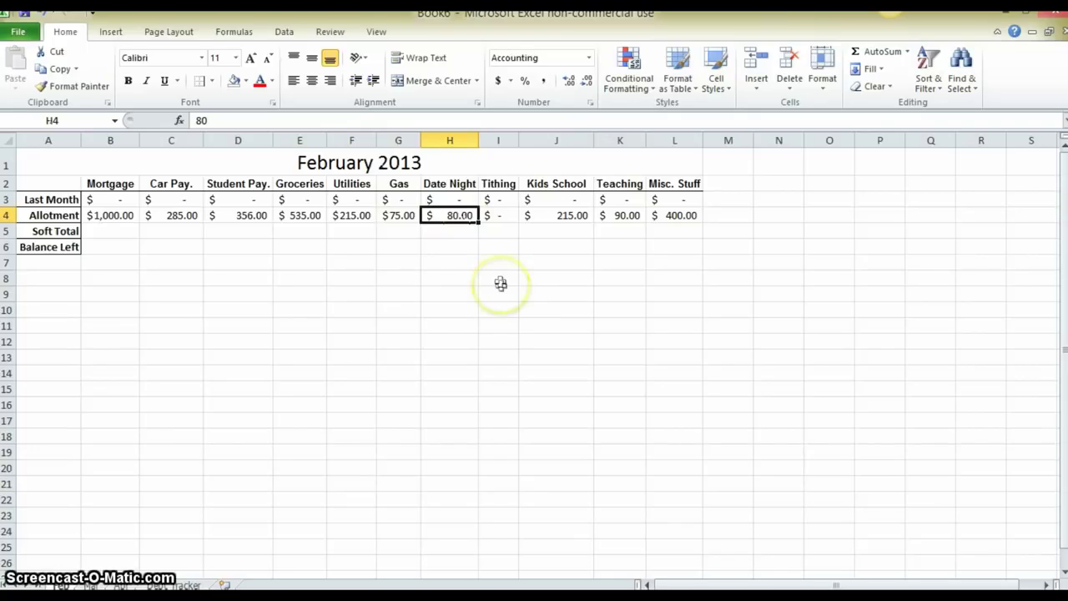
click(399, 215)
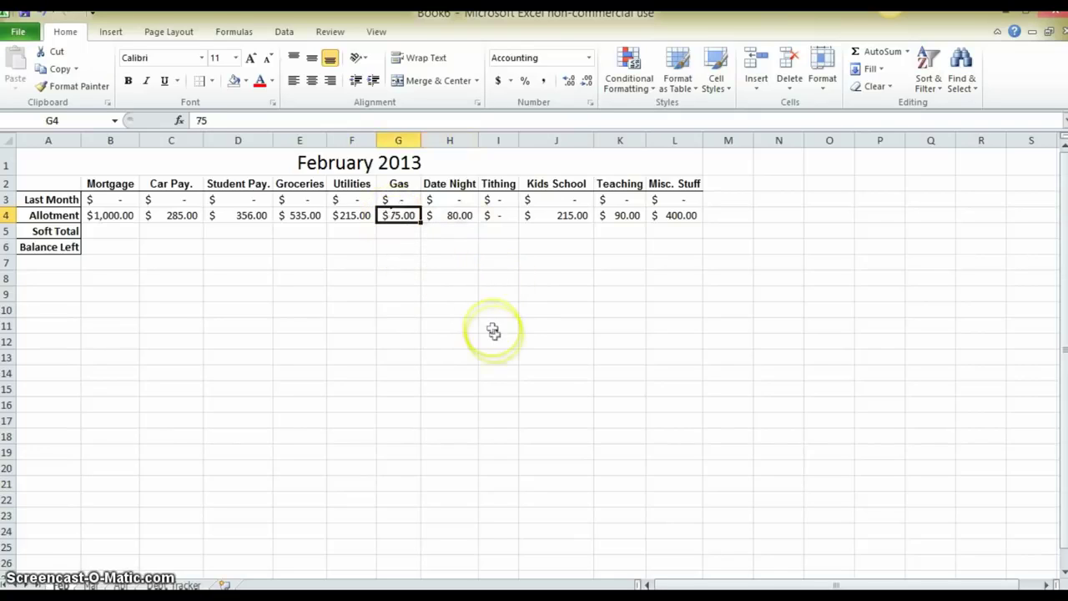
click(350, 215)
click(305, 217)
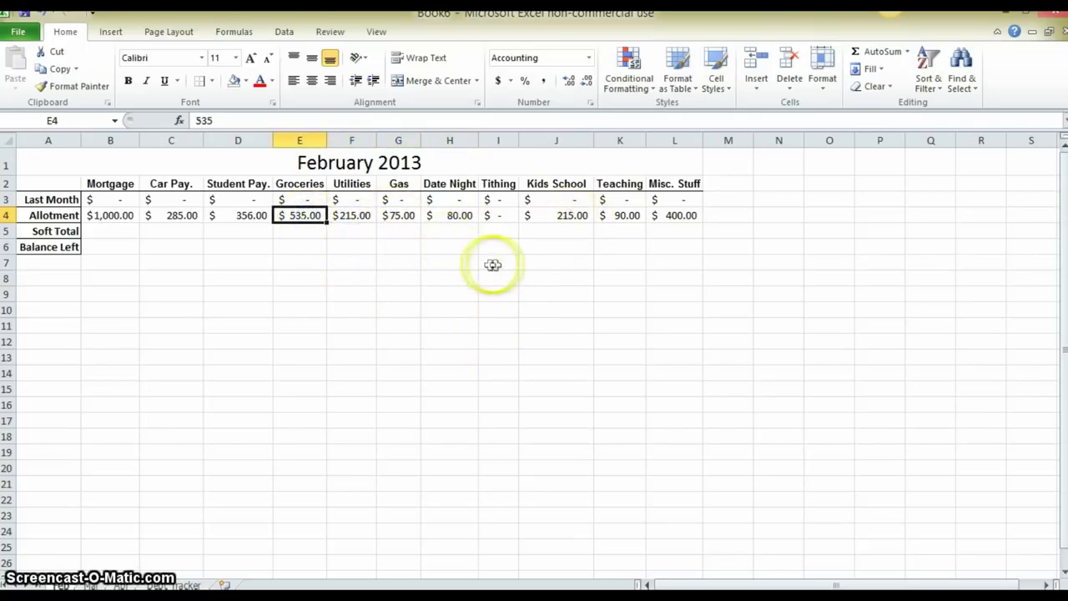
click(573, 218)
click(615, 217)
click(680, 217)
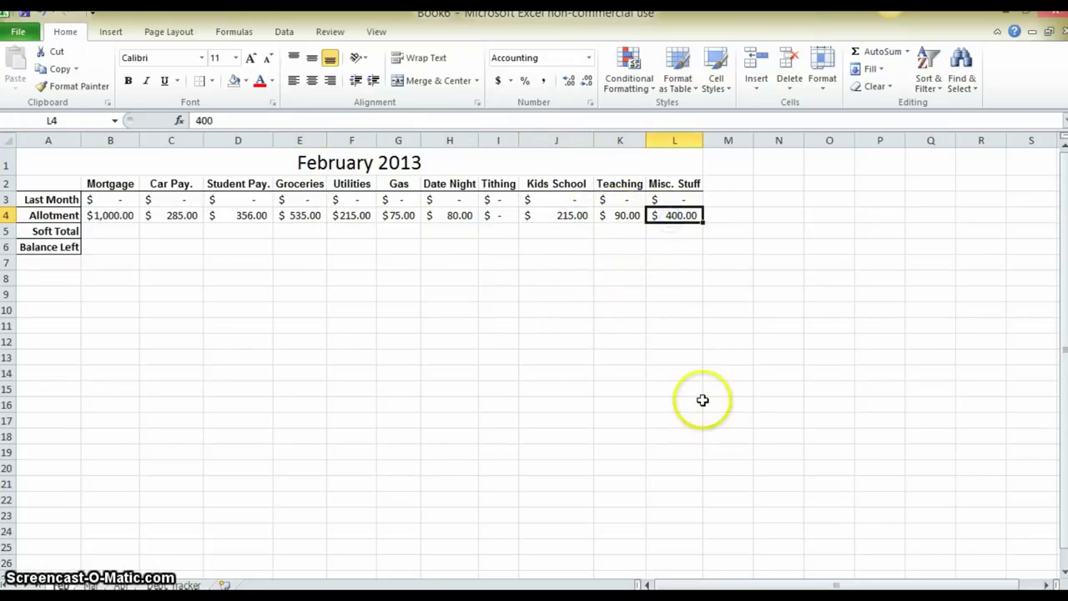
- Enter 0 for every category in the Soft Total row, from Mortgage through Misc. Stuff
drag(114, 231, 674, 236)
click(125, 231)
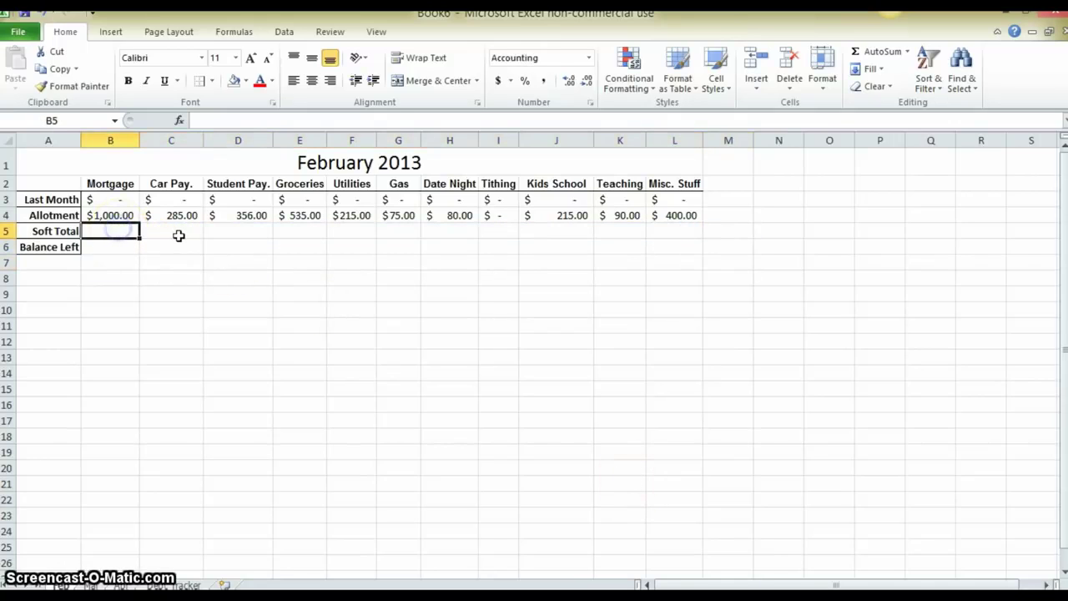
text(0)
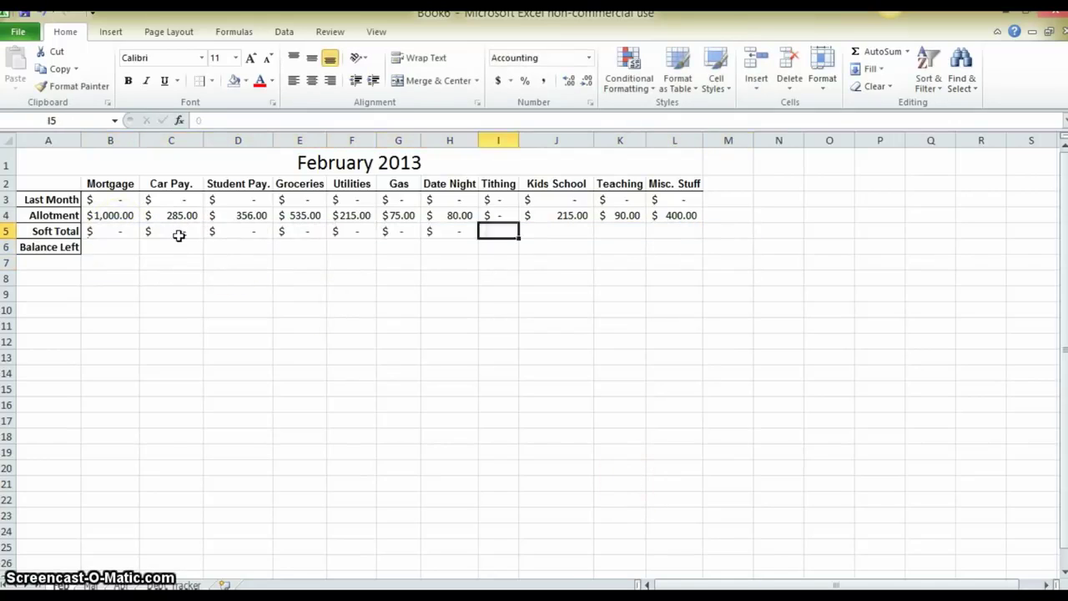
text(	0	0	0	0	0	0	0	0	0	0)
- Enter 0 for every category in the Balance Left row, from Mortgage through Misc. Stuff
key(Down)
key(Left)
key(Left)
key(Left)
key(Left)
key(Left)
key(Left)
key(Left)
key(Left)
key(Left)
key(Left)
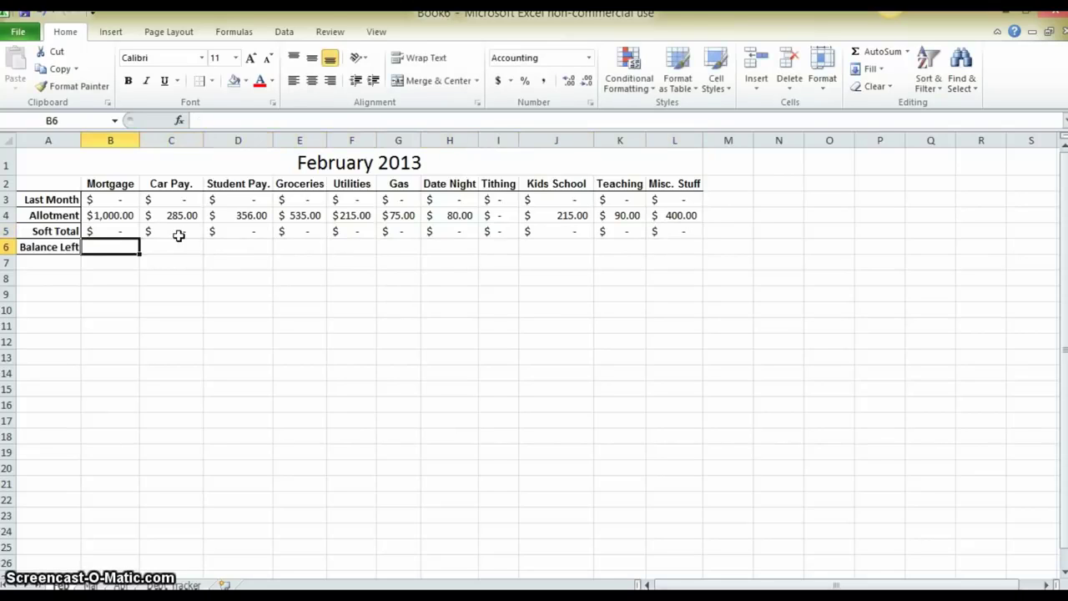
text(0)
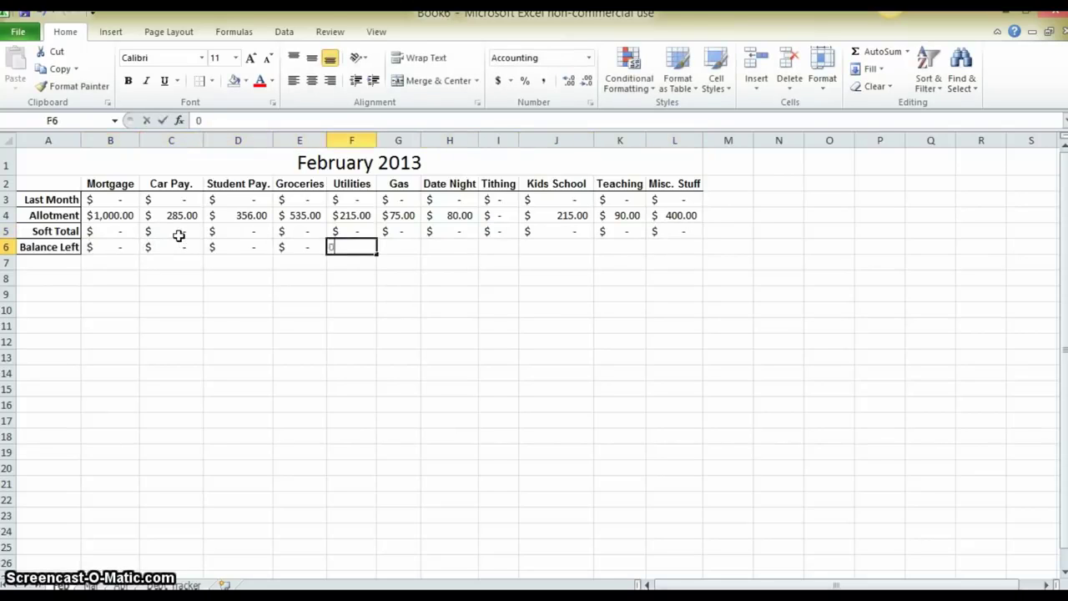
text(	0	0	0	0	0	0	0	0	0	0)
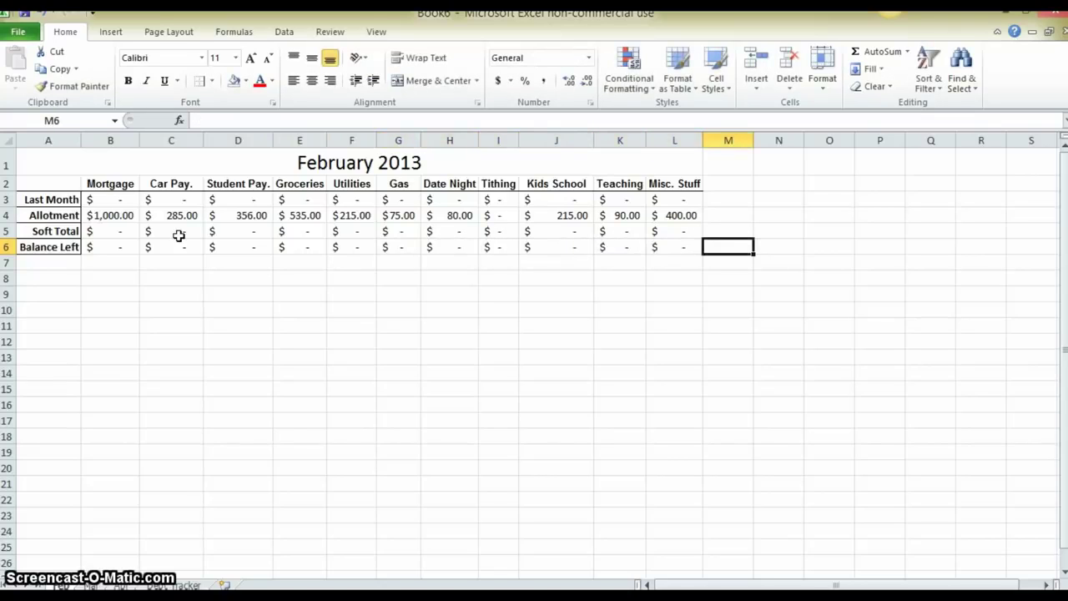
key(Down)
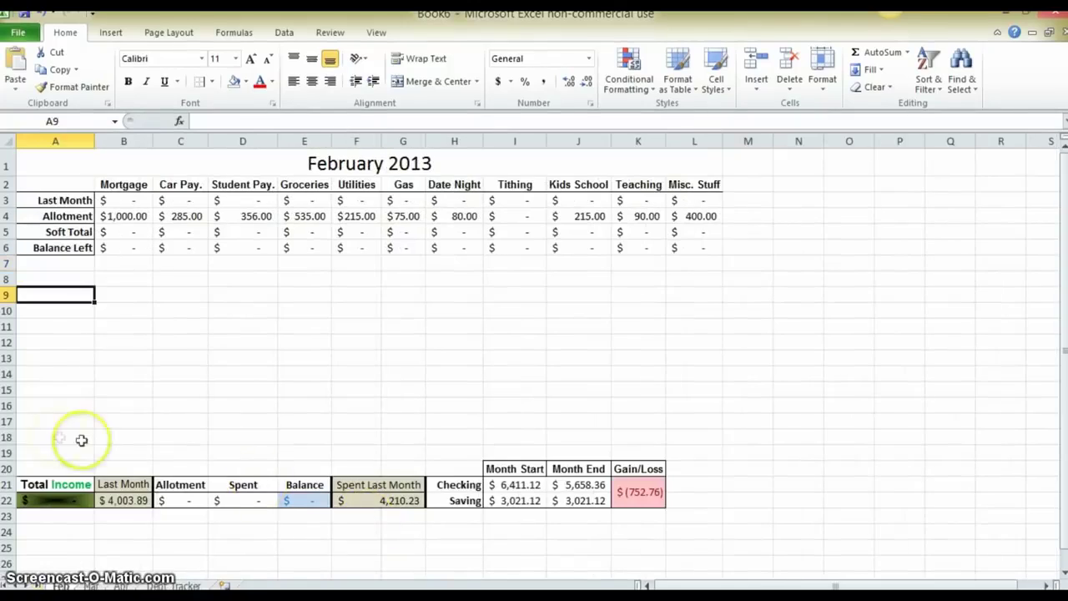
- Following the sample summary block in rows 20 to 22, enter the headings Total Income in A9 and Last Month in B9
drag(59, 437, 710, 518)
click(799, 485)
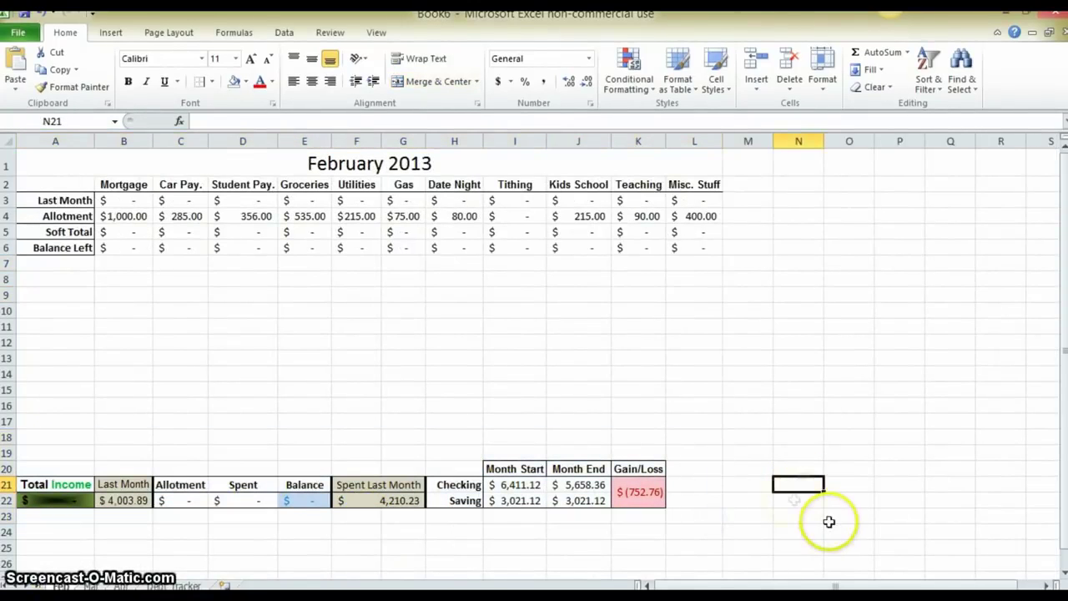
click(53, 294)
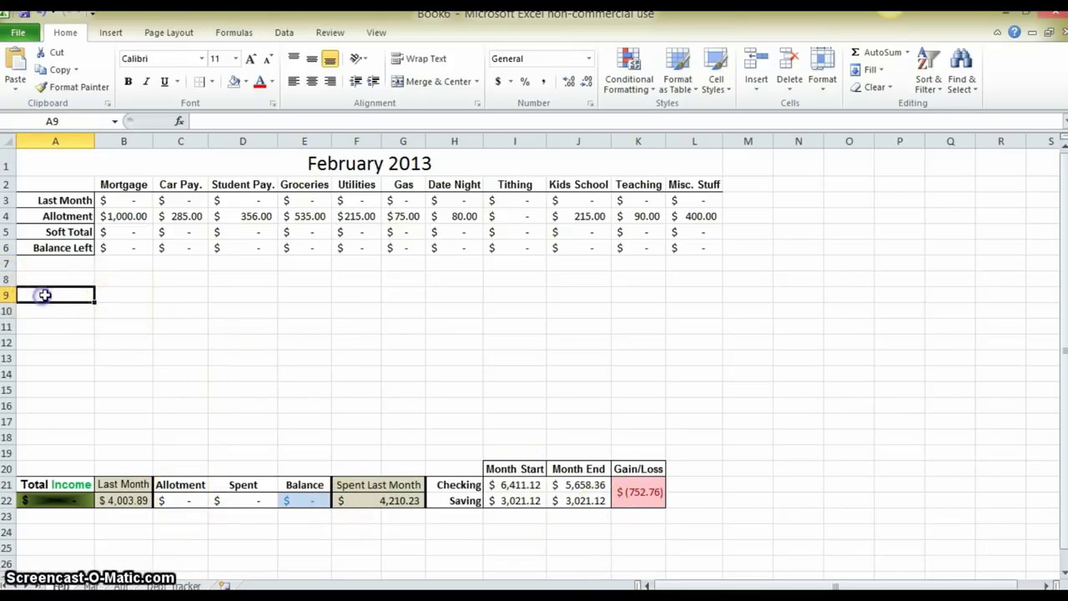
text(Total Income)
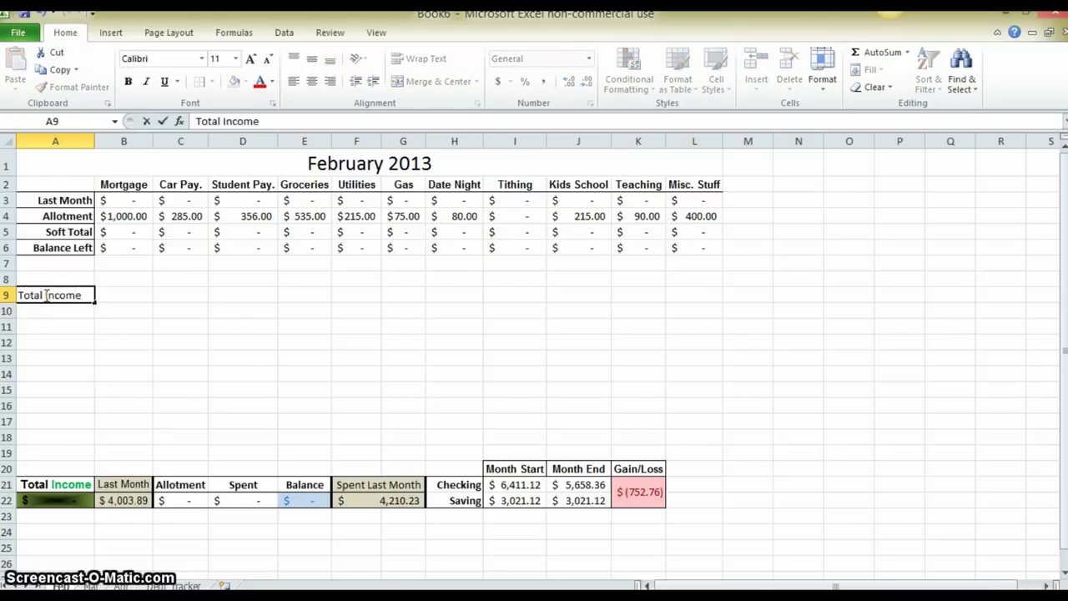
key(Tab)
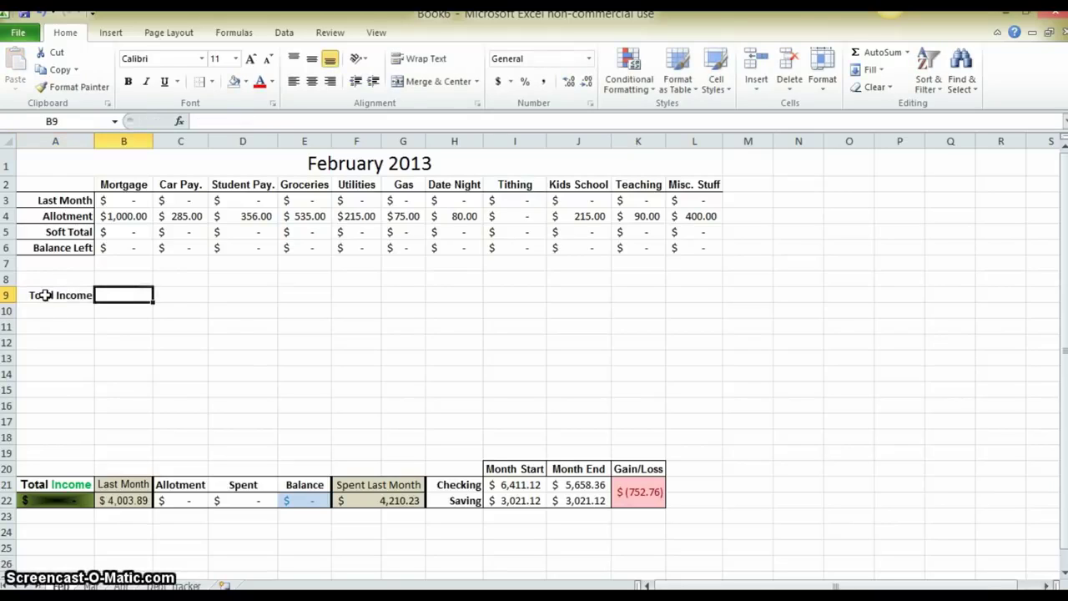
text(Last Moth)
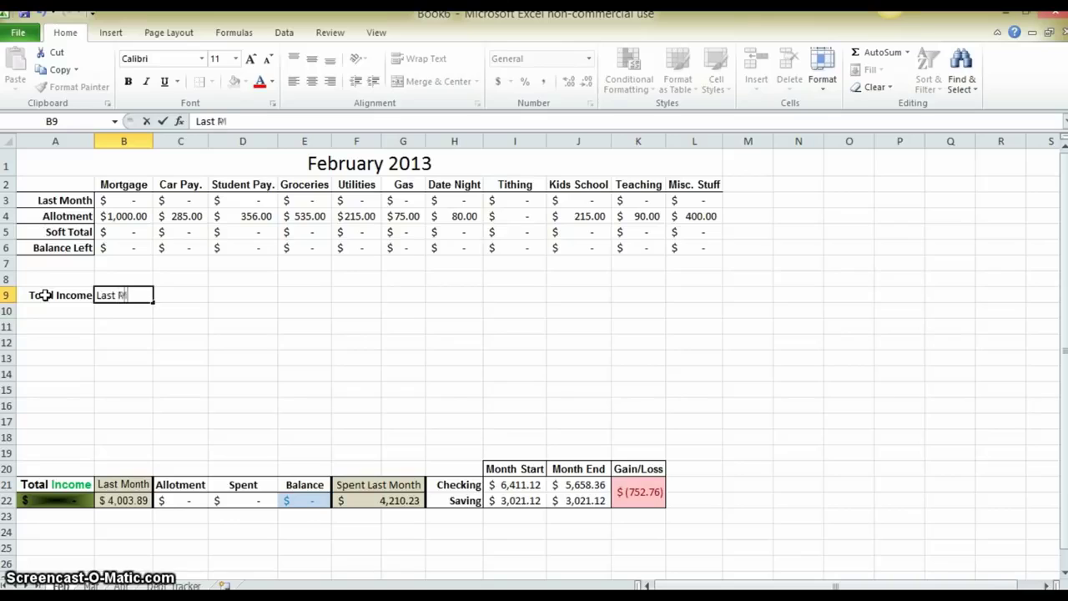
key(BackSpace)
key(BackSpace)
text(nth)
key(Tab)
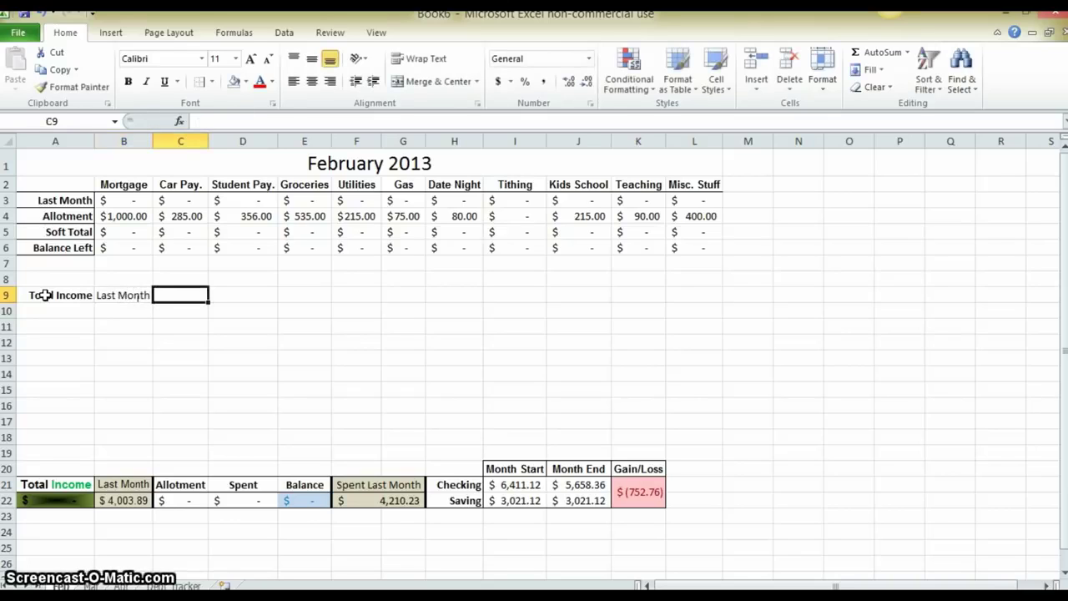
- Enter the summary heading Allotment in C9 and check the row 4 allotments it refers to
text(Allotm)
key(BackSpace)
text(menet)
key(BackSpace)
key(BackSpace)
key(BackSpace)
key(BackSpace)
text(ent)
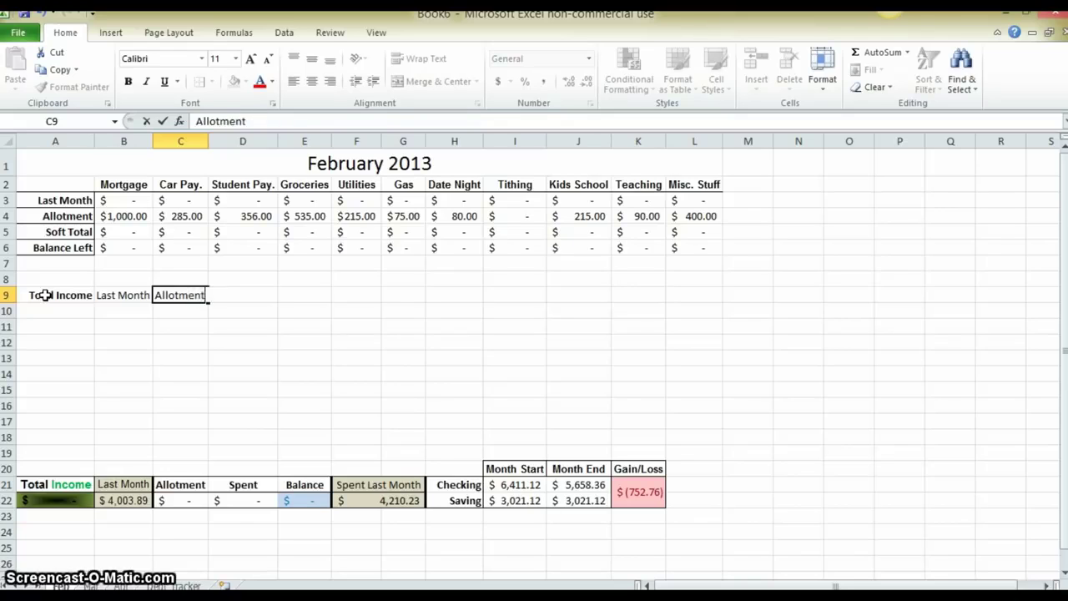
key(Tab)
click(194, 314)
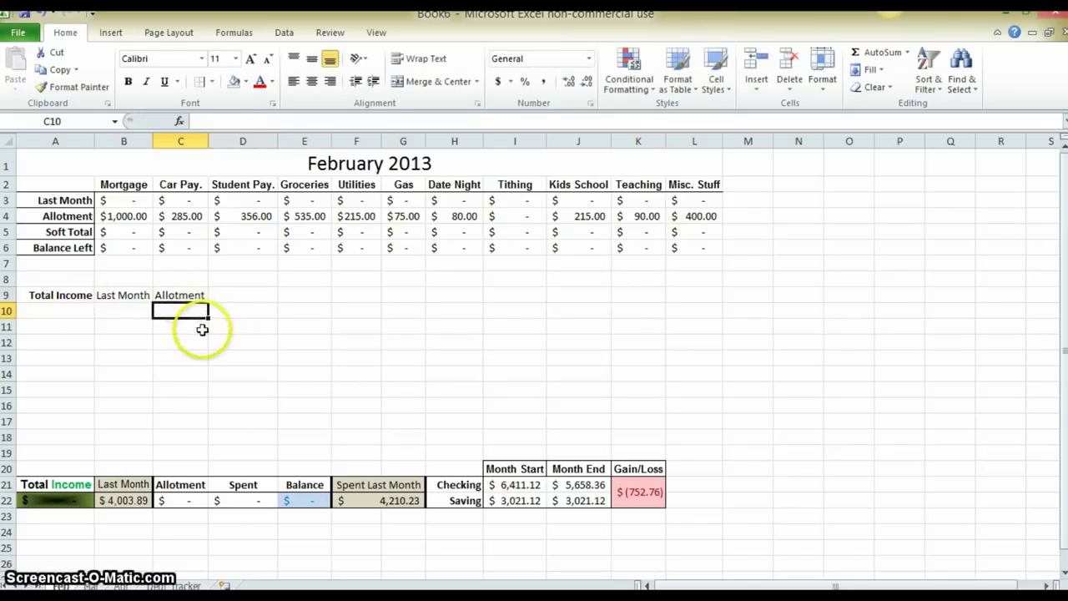
drag(133, 215, 718, 219)
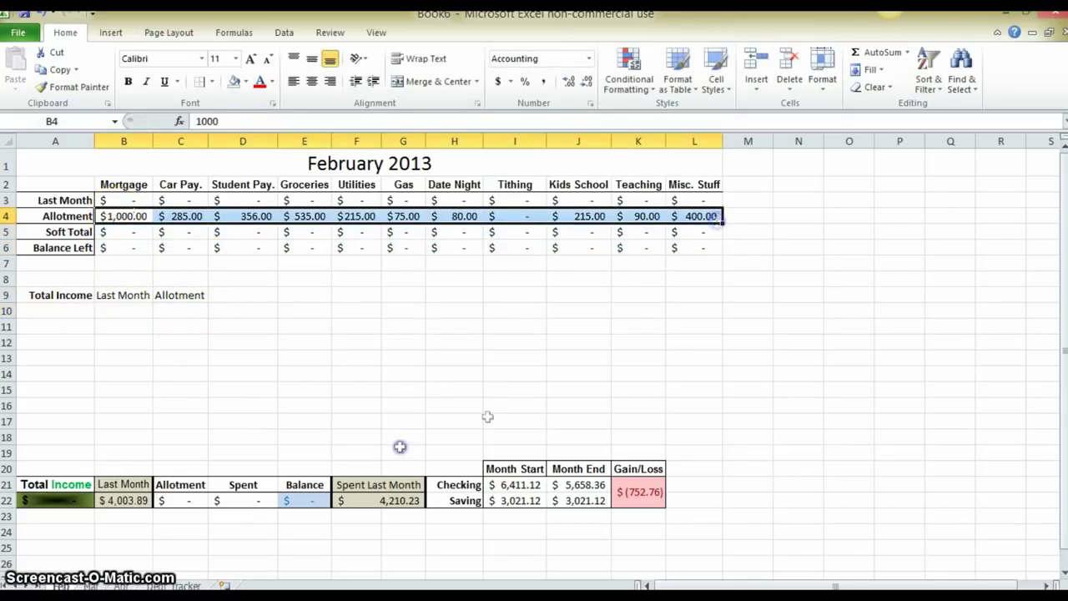
- Add the summary headings Spent in D9 and Balance in E9
click(216, 293)
text(Spent)
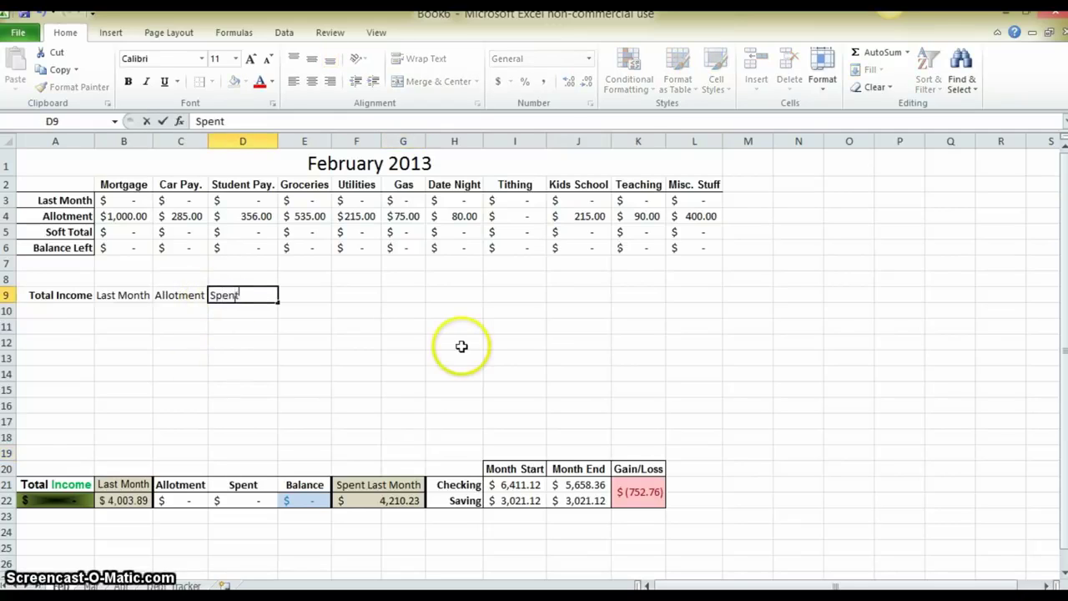
click(284, 310)
click(252, 309)
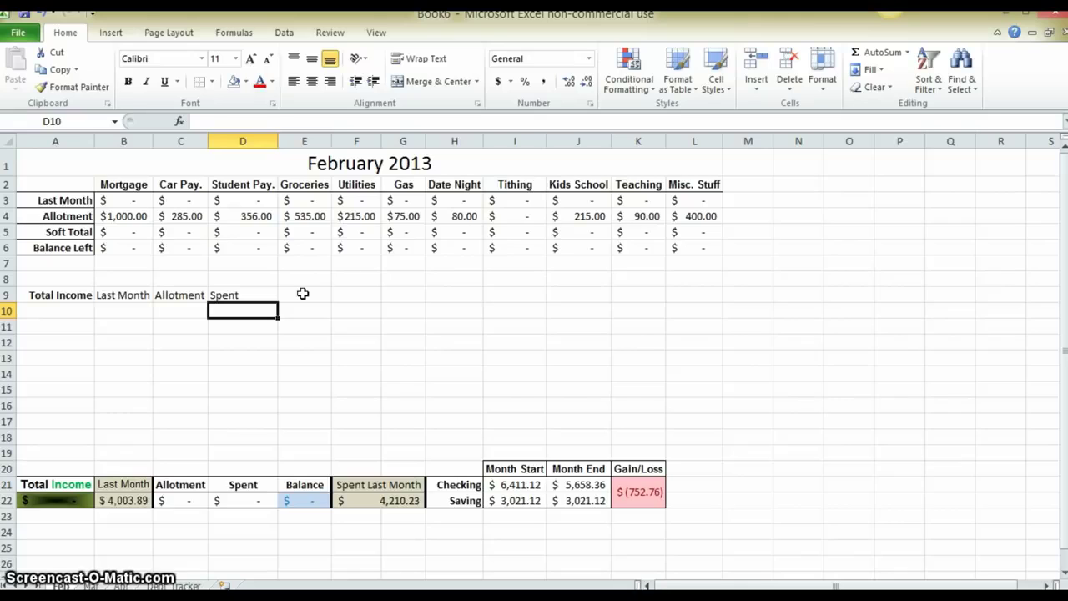
key(Up)
key(Right)
text(Balance)
key(Return)
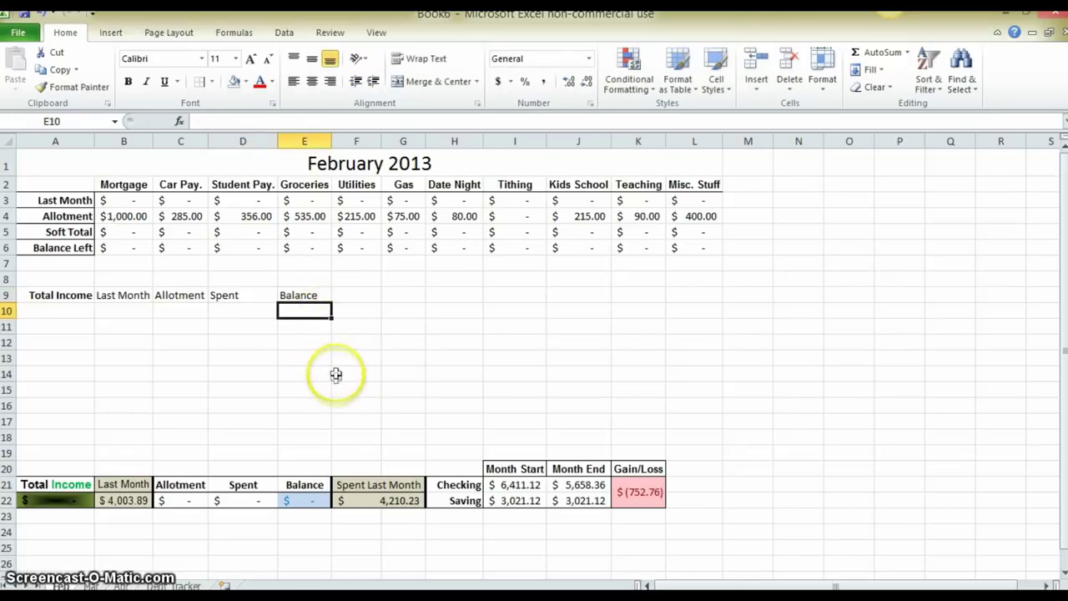
- Check the sample Spent and Balance formulas in row 22, then enter Spent Last Month in F9 and merge and center it across F9:G9
click(220, 500)
click(298, 501)
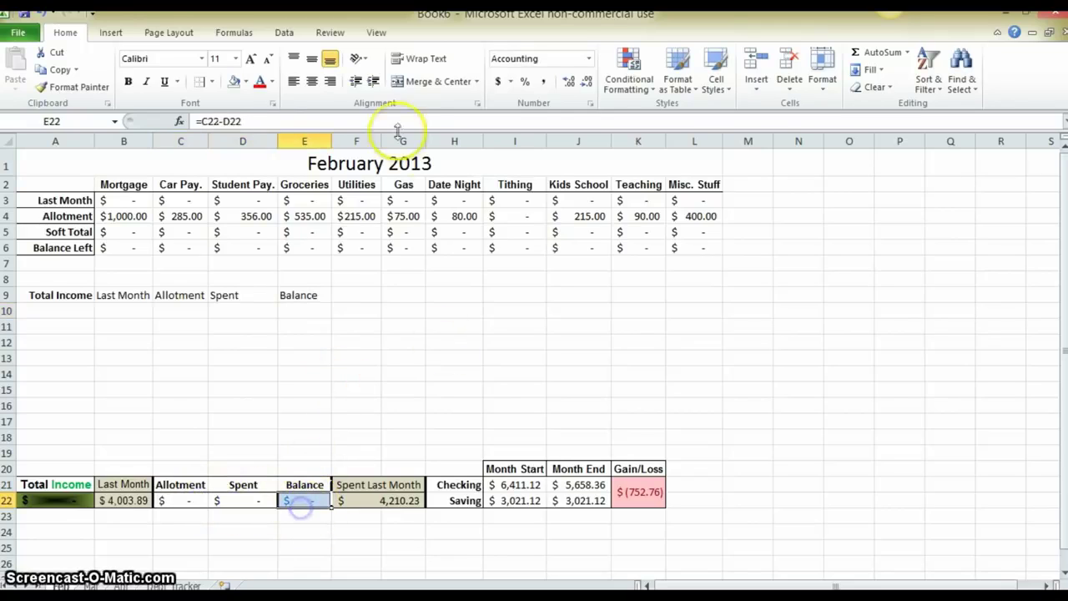
click(349, 296)
text(Spent Last Month)
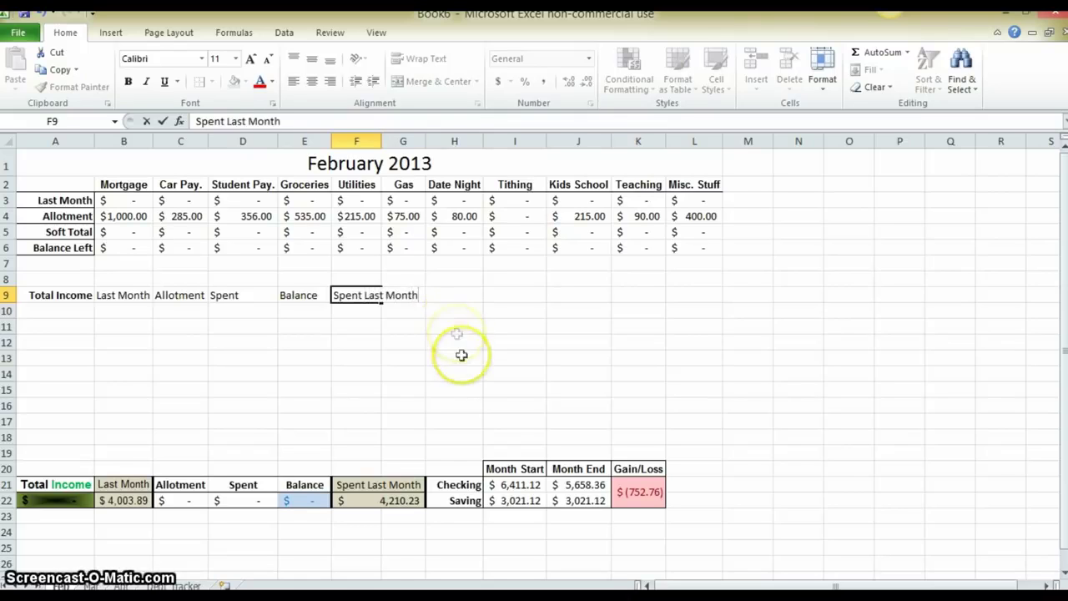
click(460, 353)
drag(367, 296, 403, 296)
click(438, 81)
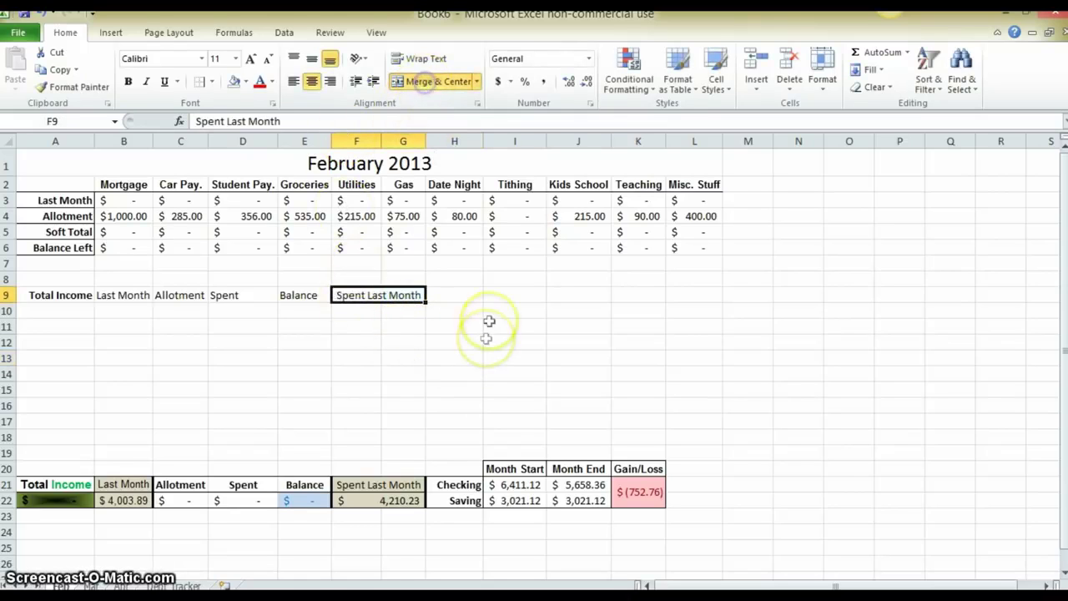
- Enter the account labels Checking in H9 and Saving in H10
click(464, 295)
text(Check)
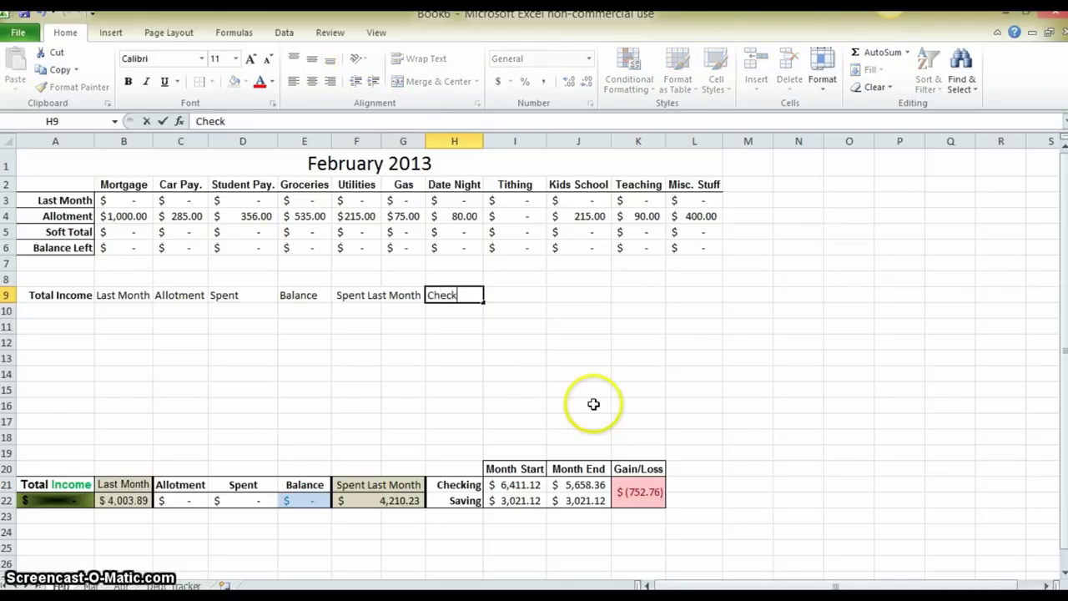
text(ing)
key(Return)
text(S)
key(Tab)
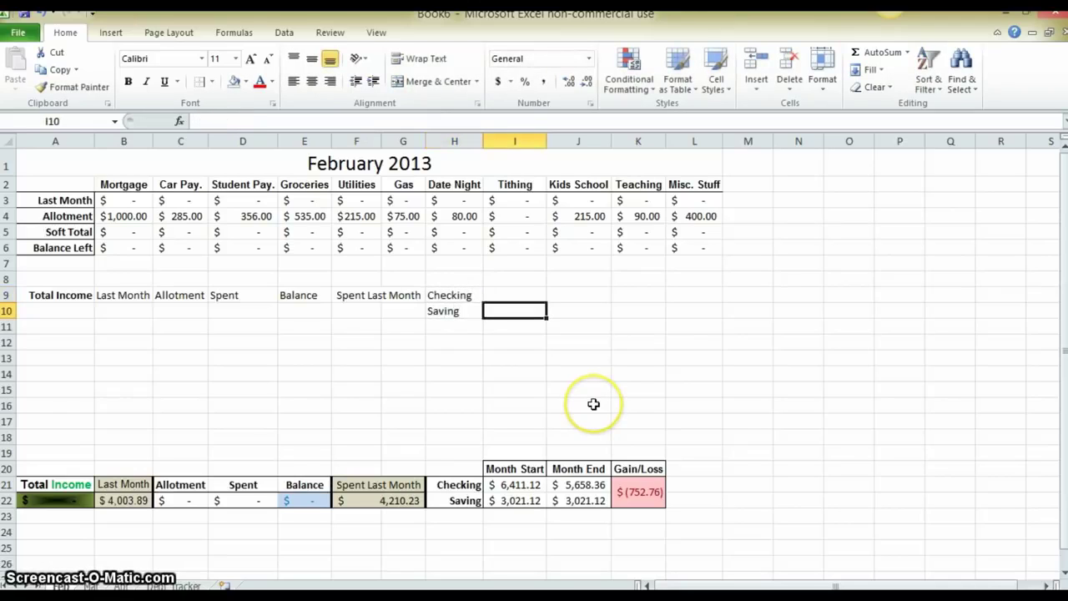
- Enter the headings Month Start, Month End and Gain/Loss in cells I8 to K8
click(527, 295)
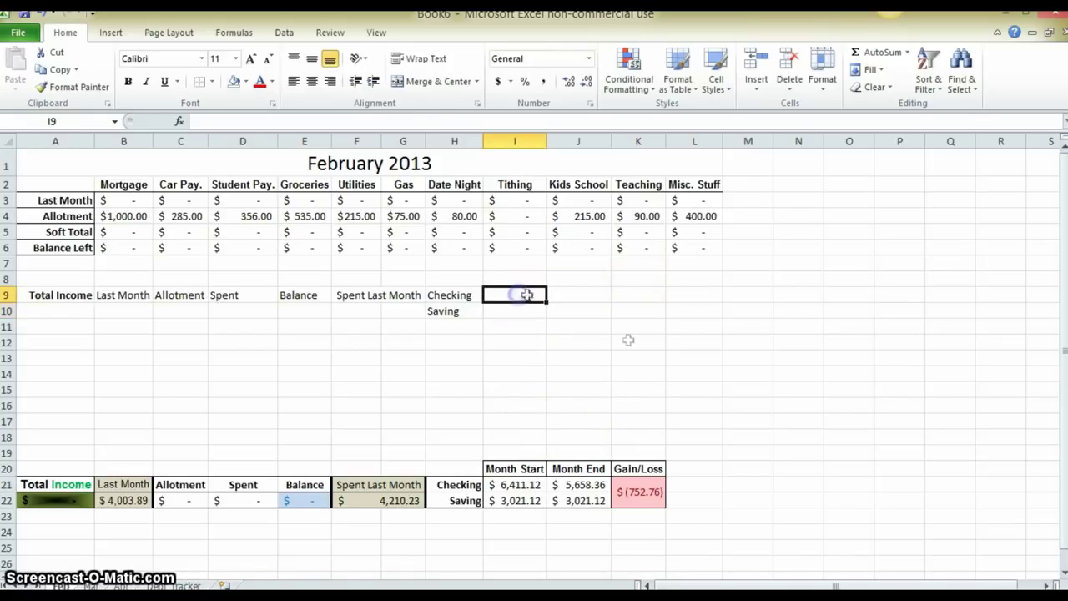
click(517, 279)
text(m)
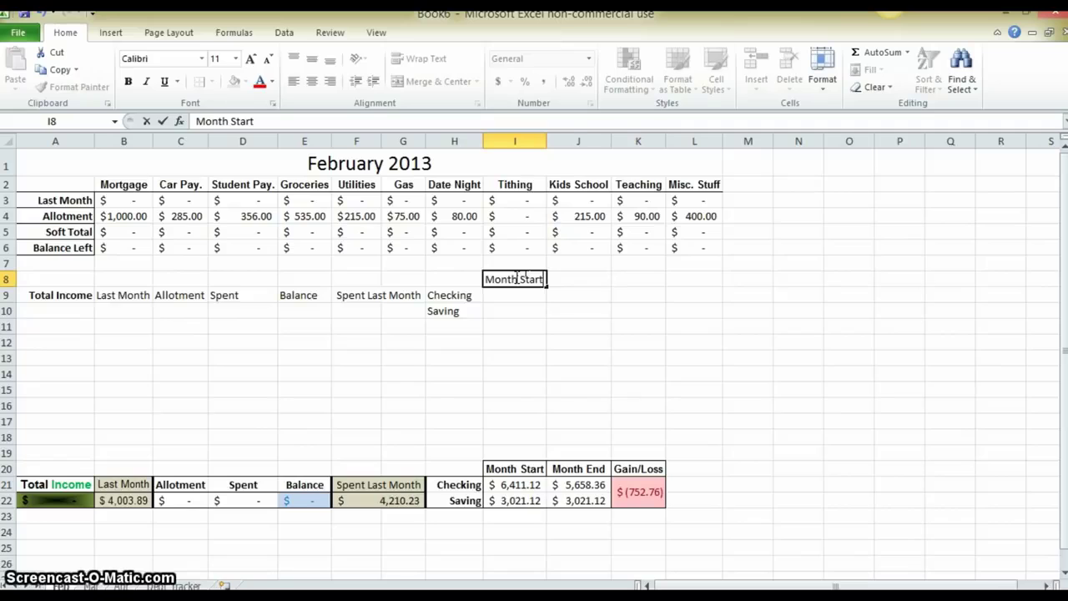
key(Tab)
text(Mo)
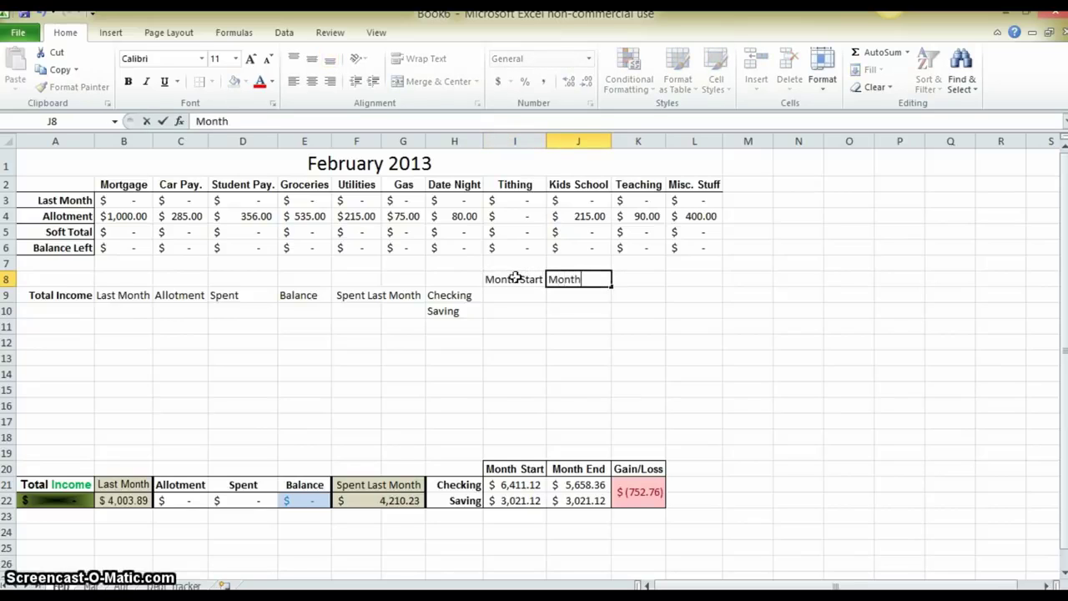
key(Tab)
text(Ga)
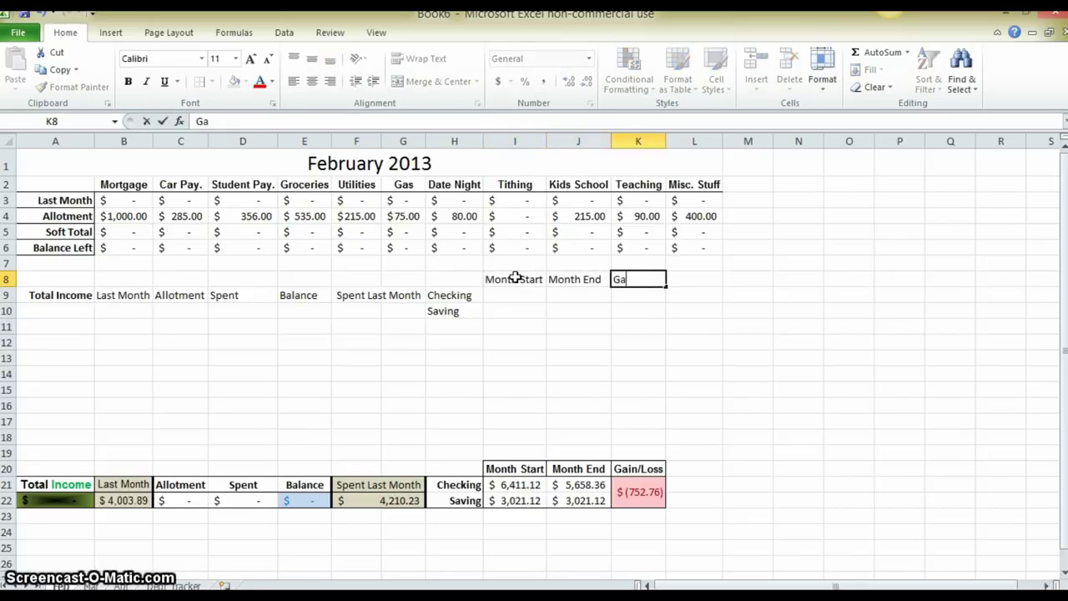
click(551, 343)
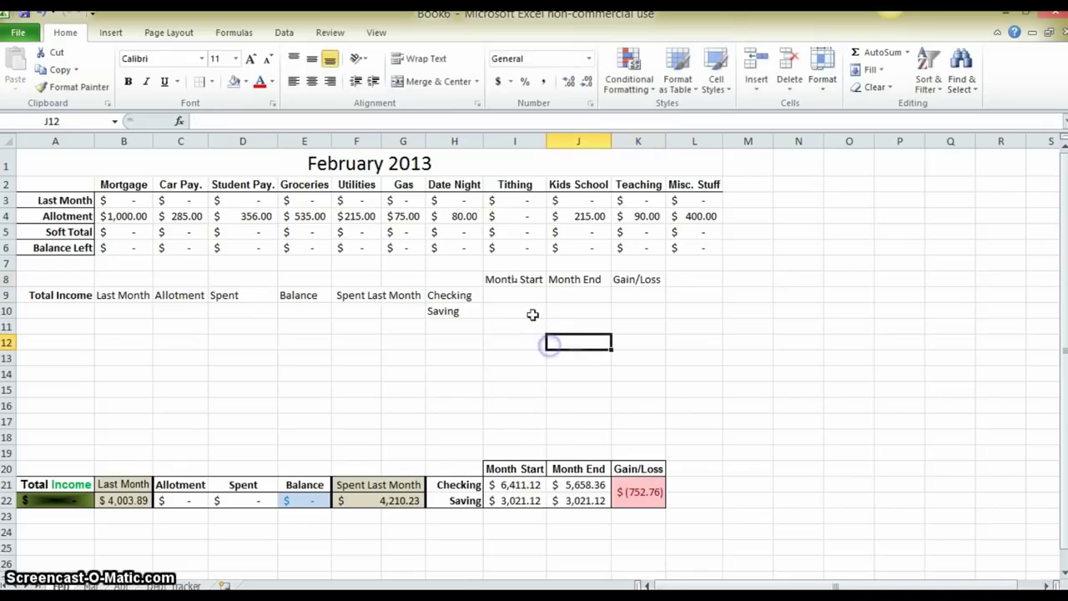
- Apply the Accounting number format to cells I9:K10 in the Checking and Saving rows
drag(513, 296, 613, 311)
click(496, 82)
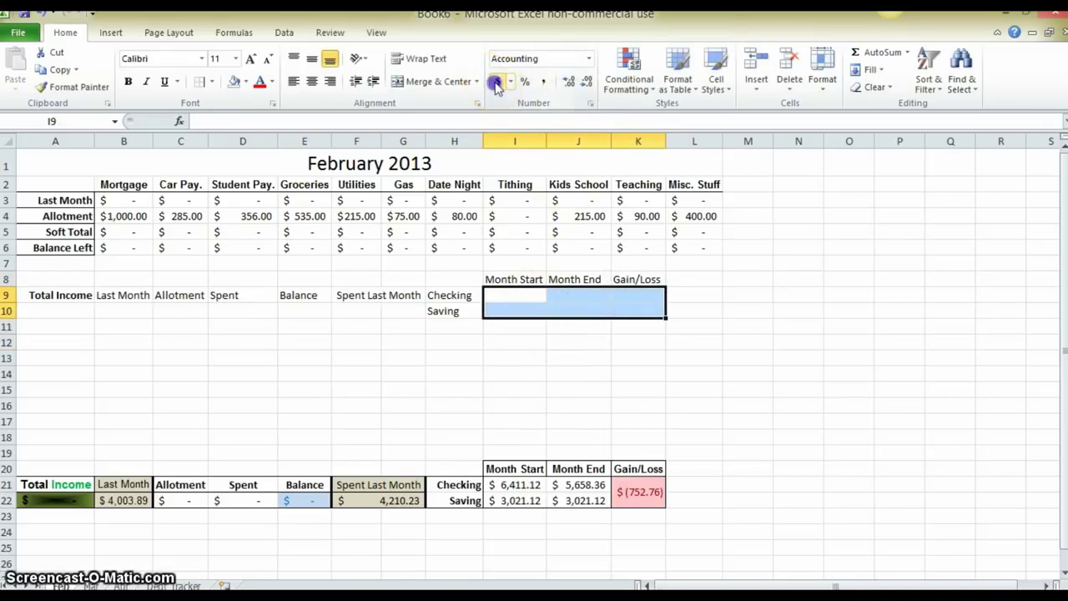
- Apply the Accounting number format to cells A10:G10 and clear the sample summary block in rows 19 to 23
drag(407, 310, 48, 308)
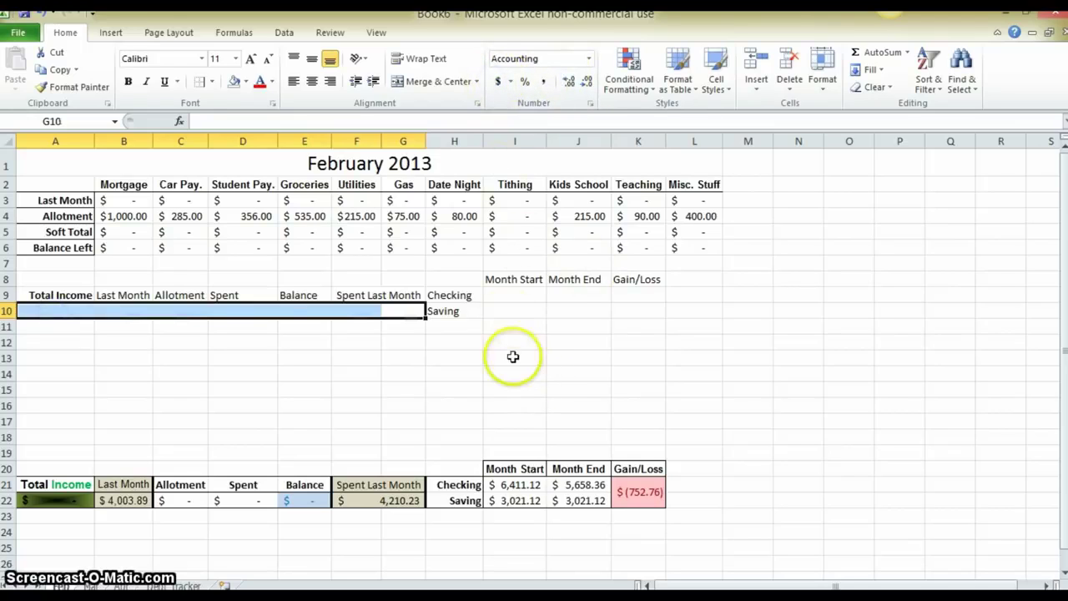
click(513, 355)
drag(50, 453, 722, 515)
click(695, 569)
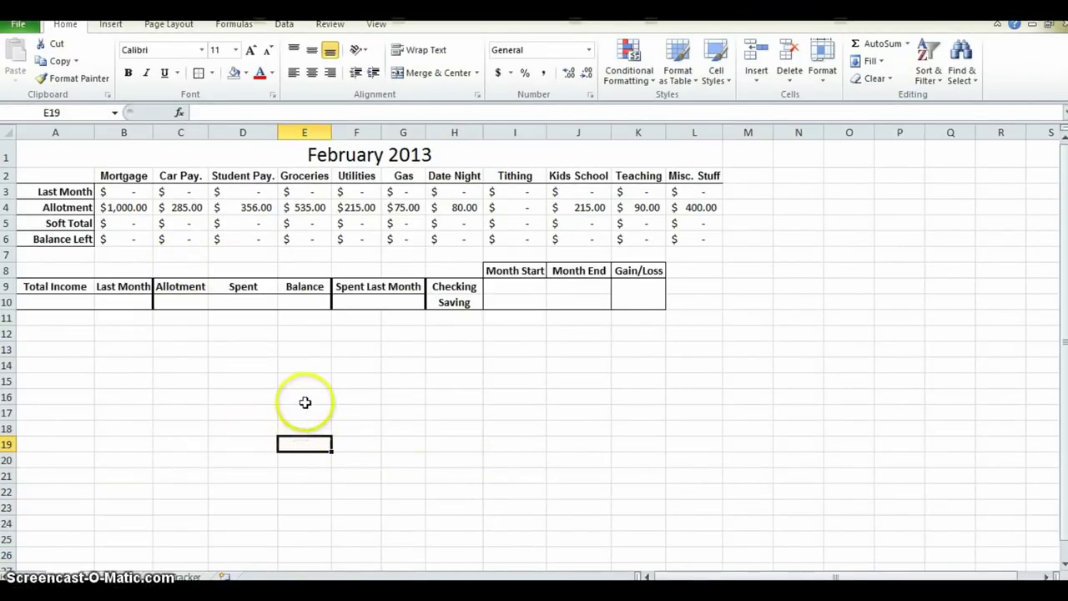
- Total the Allotment row in C10 with the formula =SUM(B4:L4)
click(187, 302)
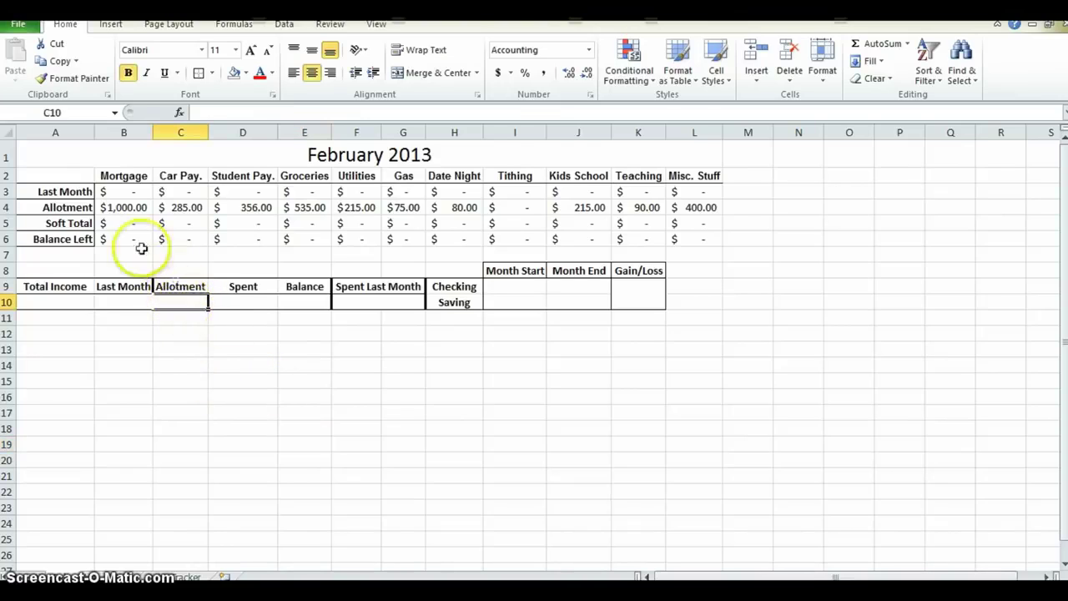
drag(125, 208, 694, 207)
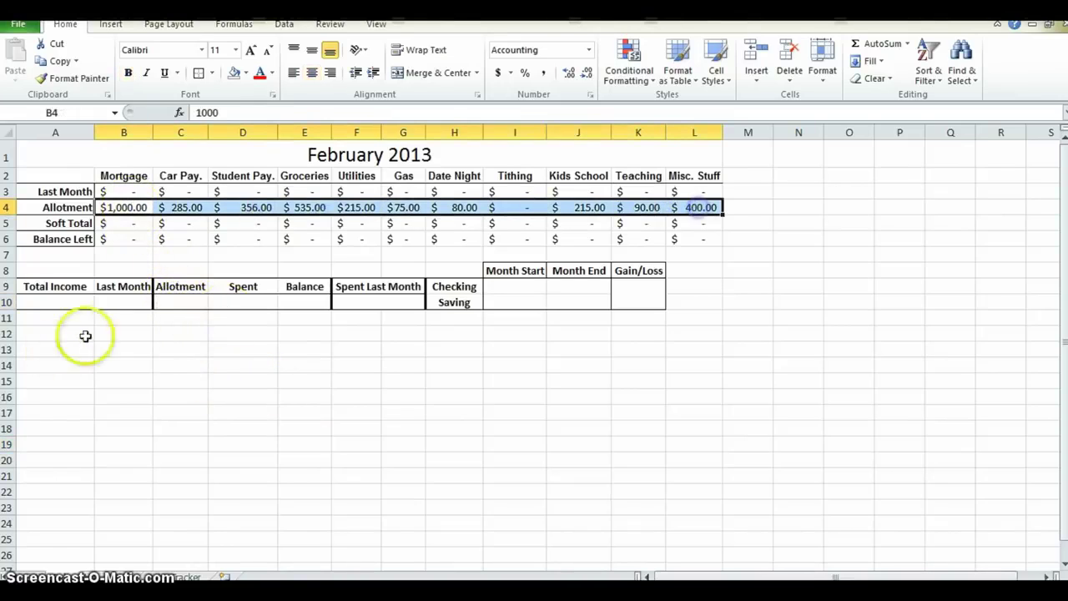
click(172, 300)
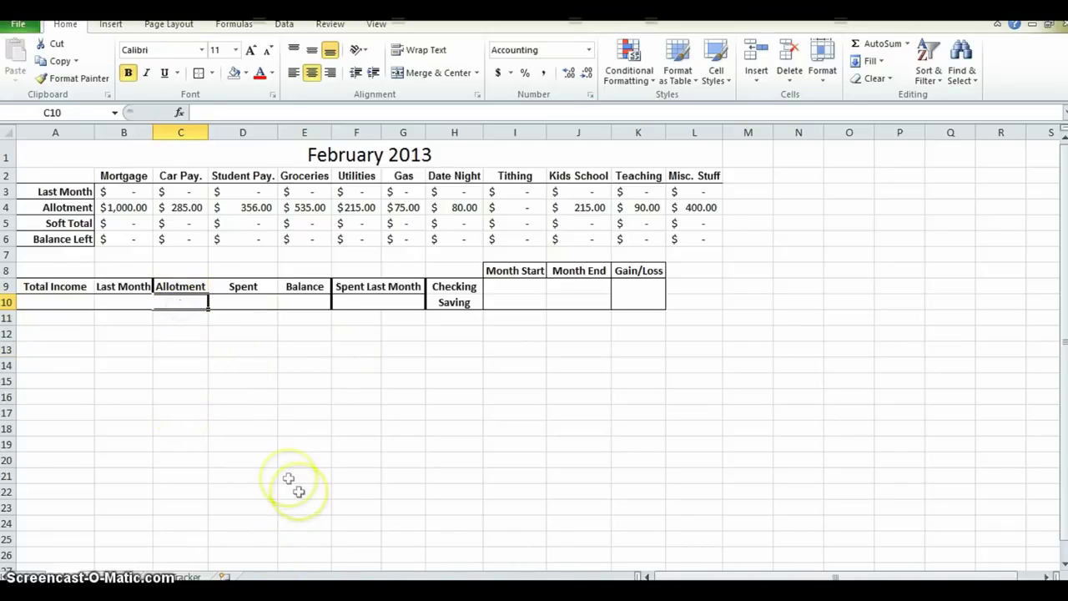
click(888, 52)
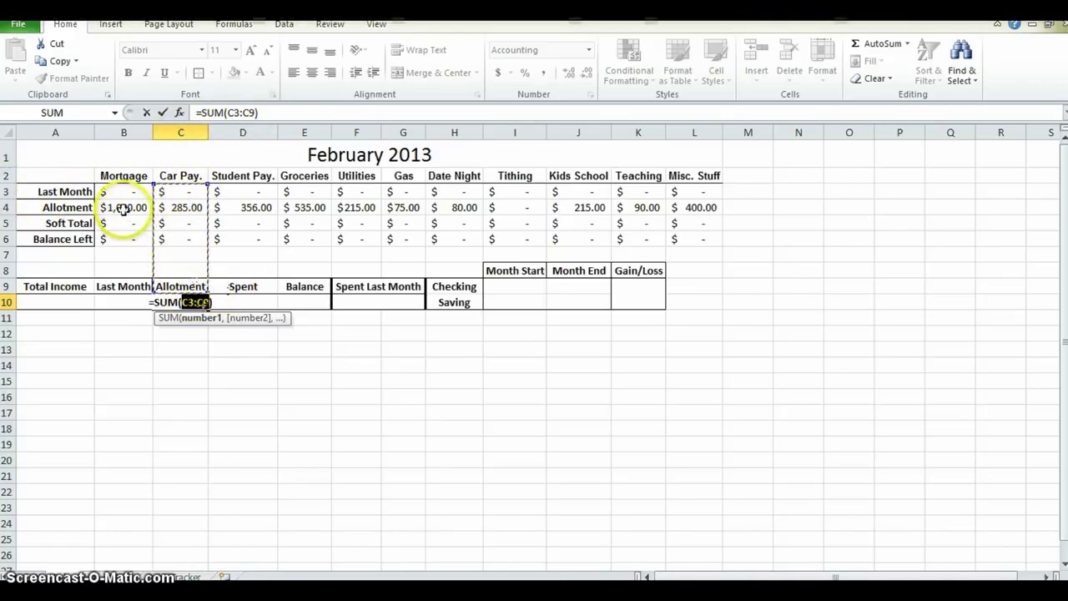
drag(124, 208, 692, 212)
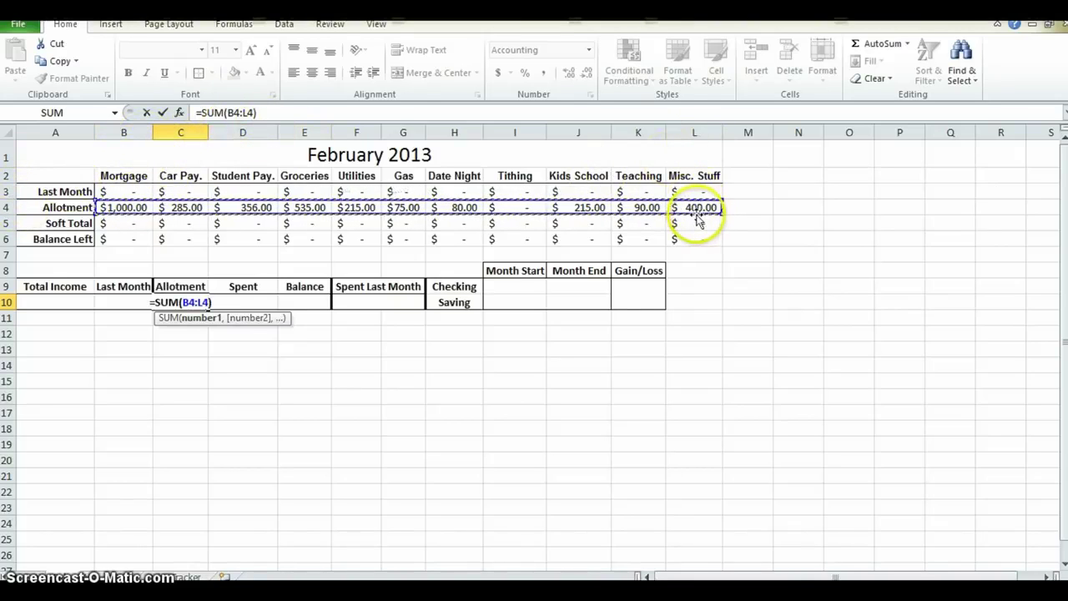
key(Return)
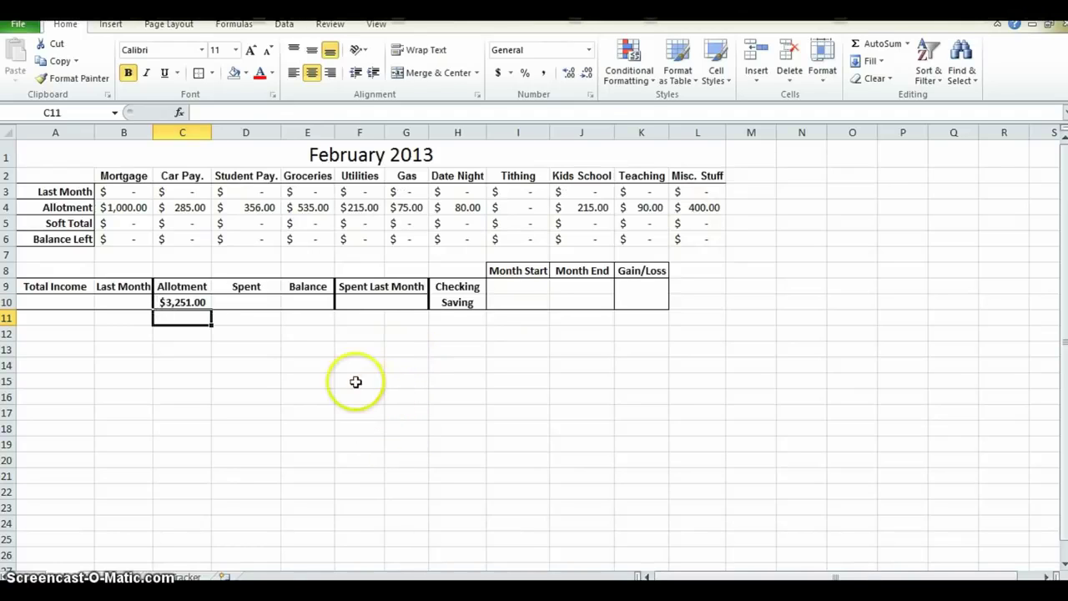
- Test the Allotment total by switching the Tithing allotment in I4 between 600 and 0, leaving it at 600
click(533, 208)
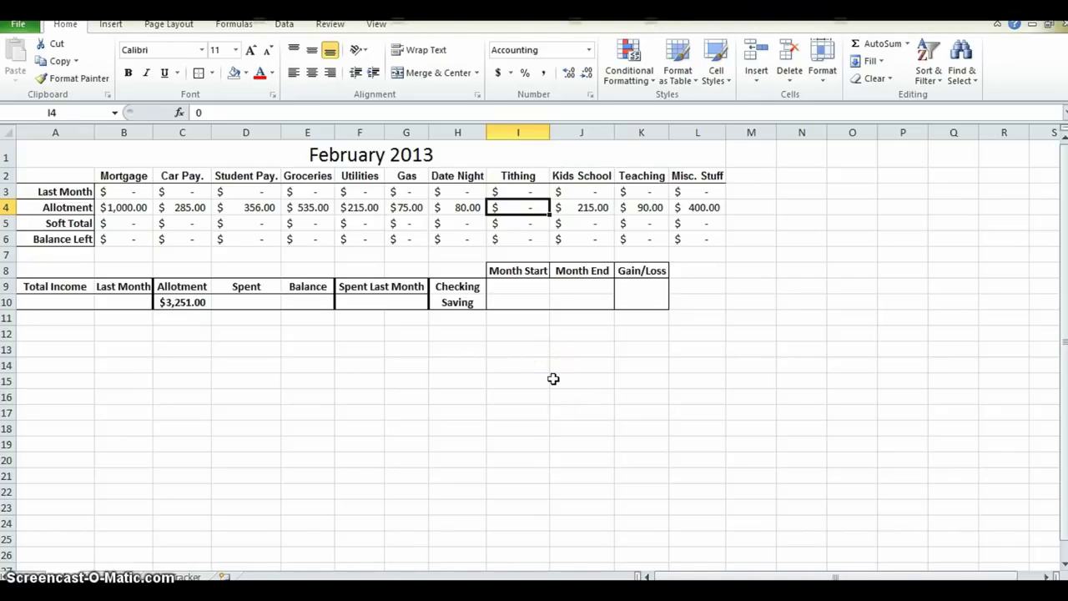
text(600)
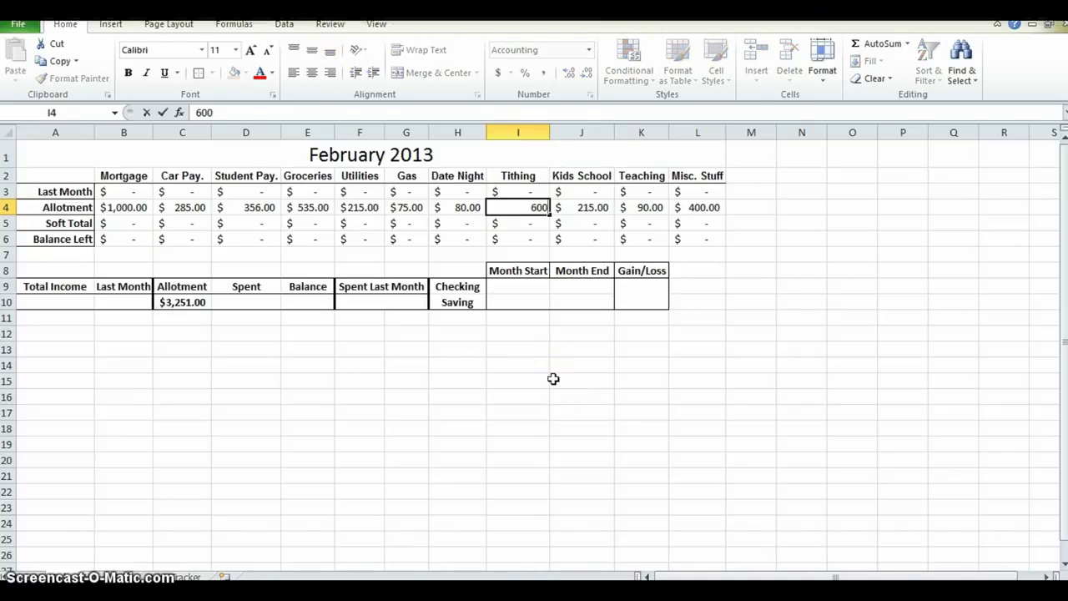
click(190, 302)
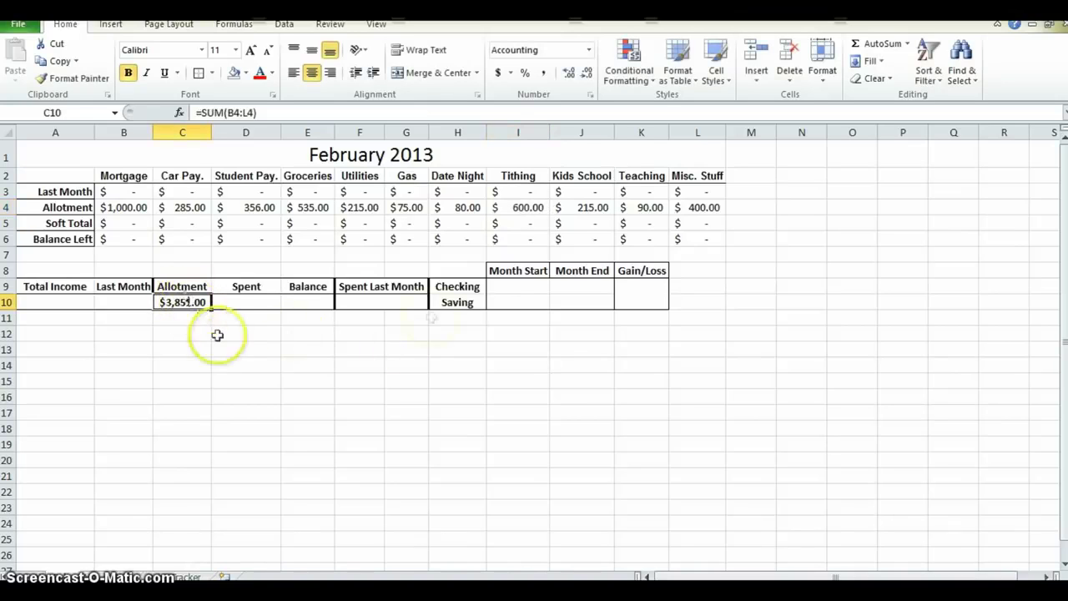
click(519, 209)
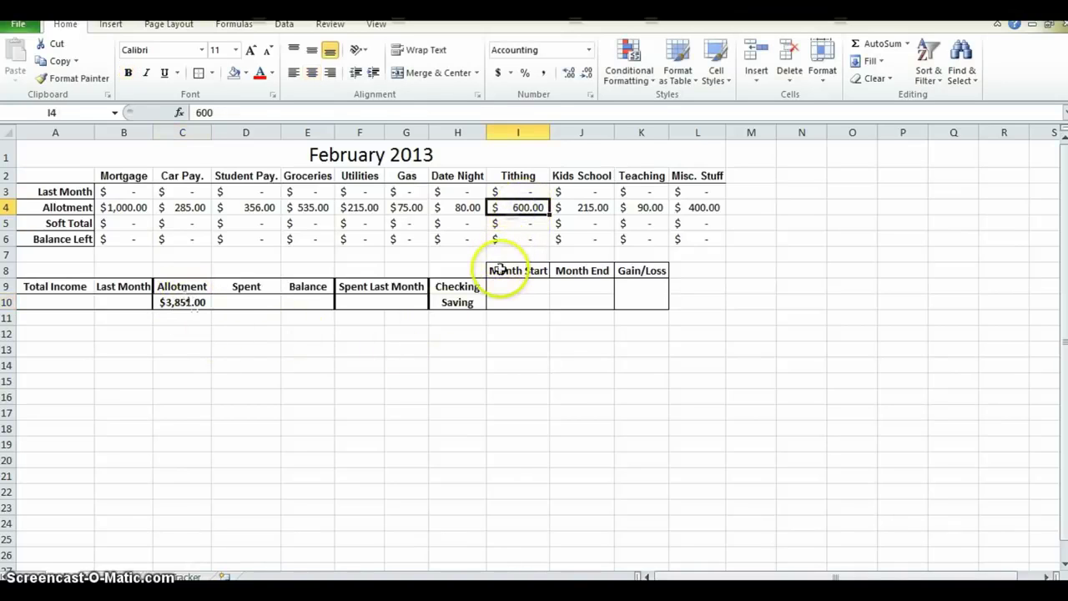
text(0)
key(ctrl+Return)
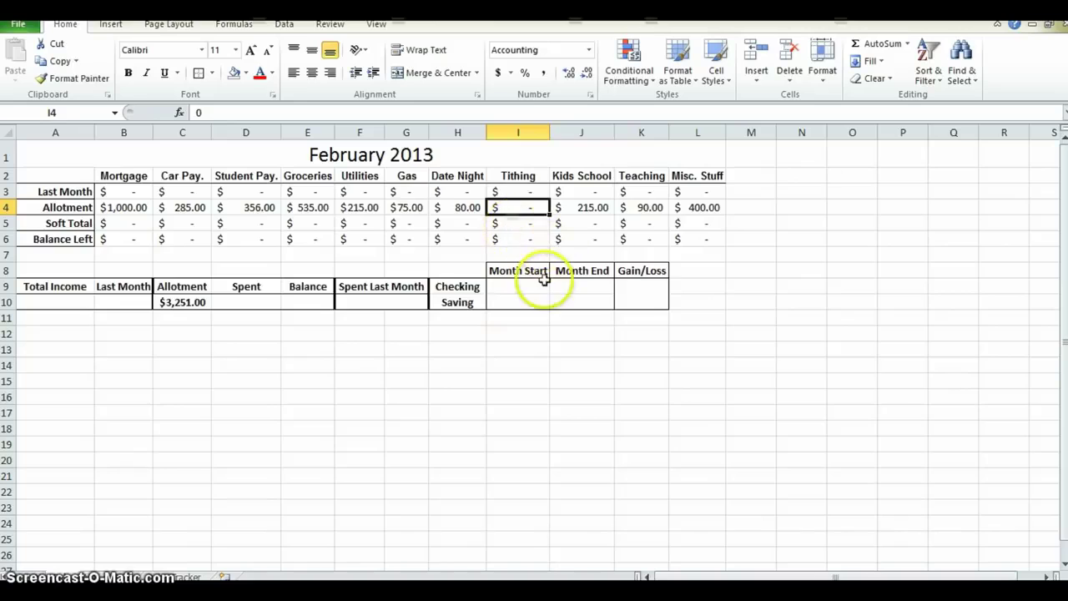
text(600)
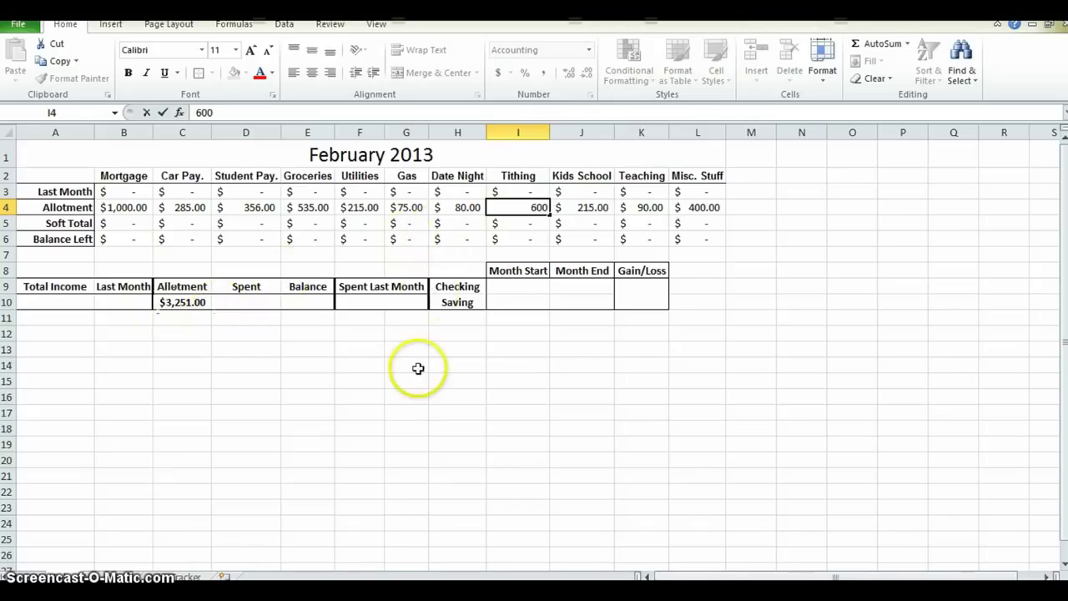
key(Return)
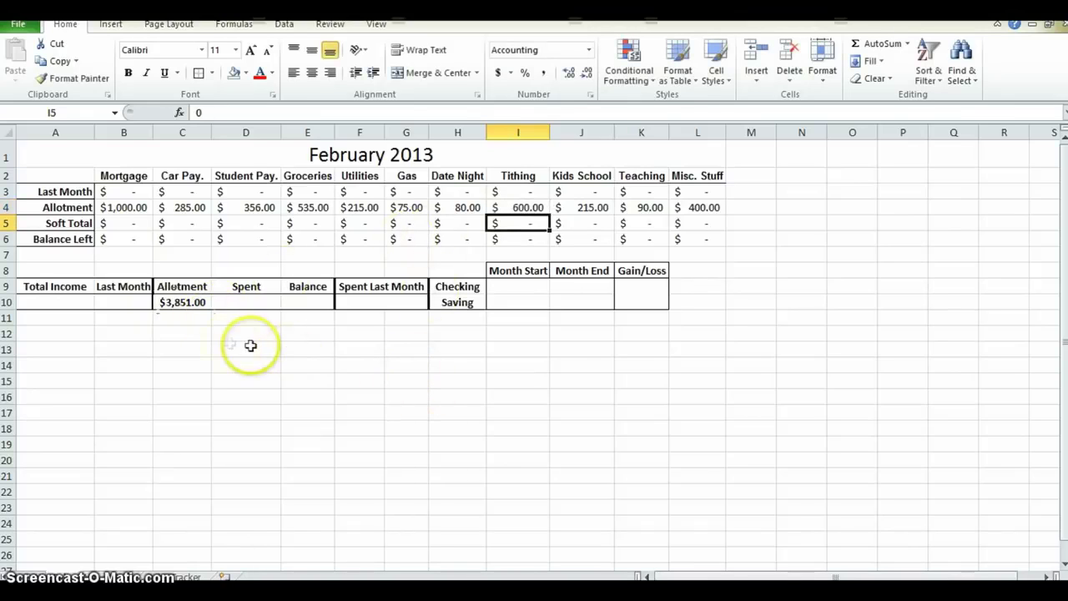
- Try a Teaching allotment of 190 in K4 to test the Allotment total in C10, and restore it to 90
click(185, 302)
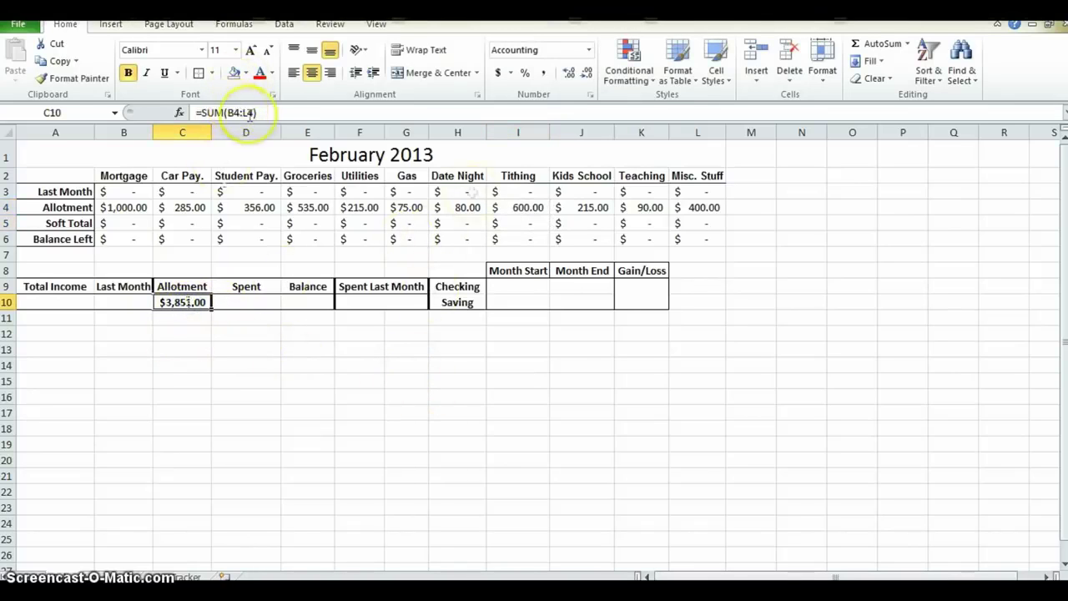
click(643, 208)
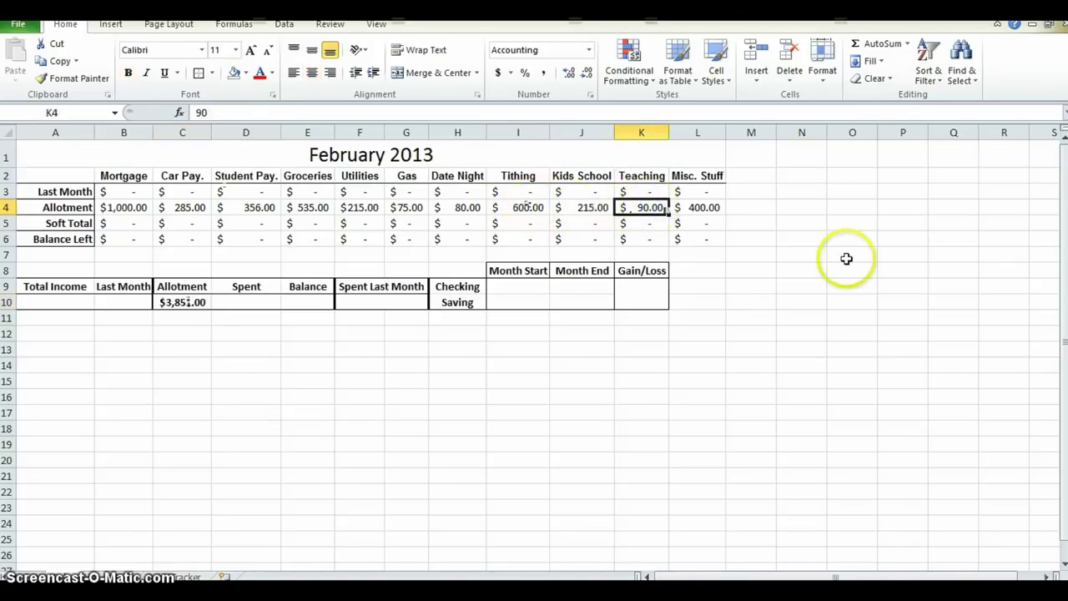
text(190)
key(Return)
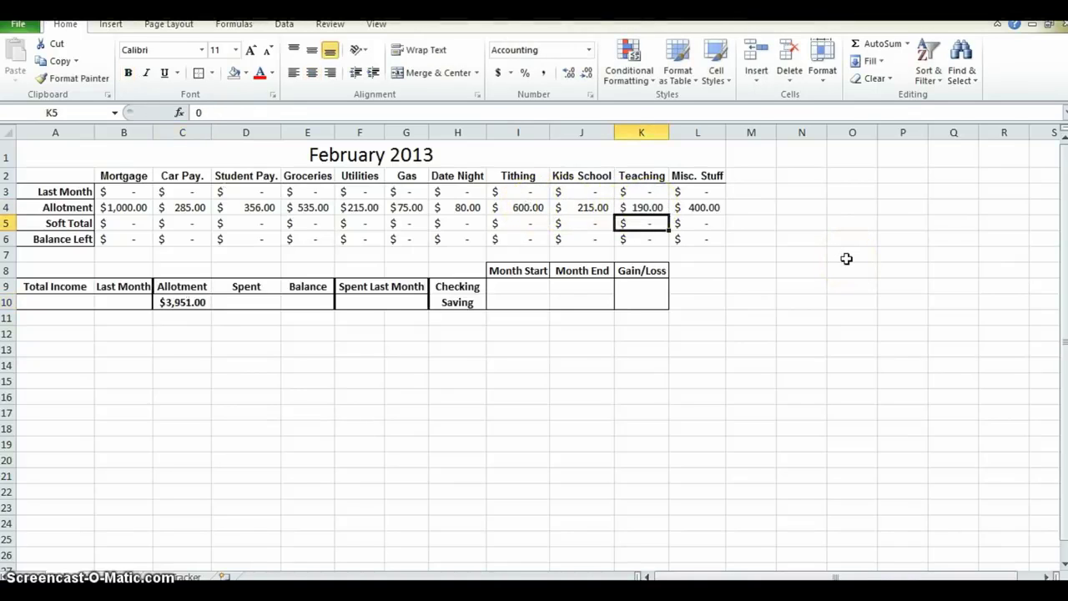
text(1)
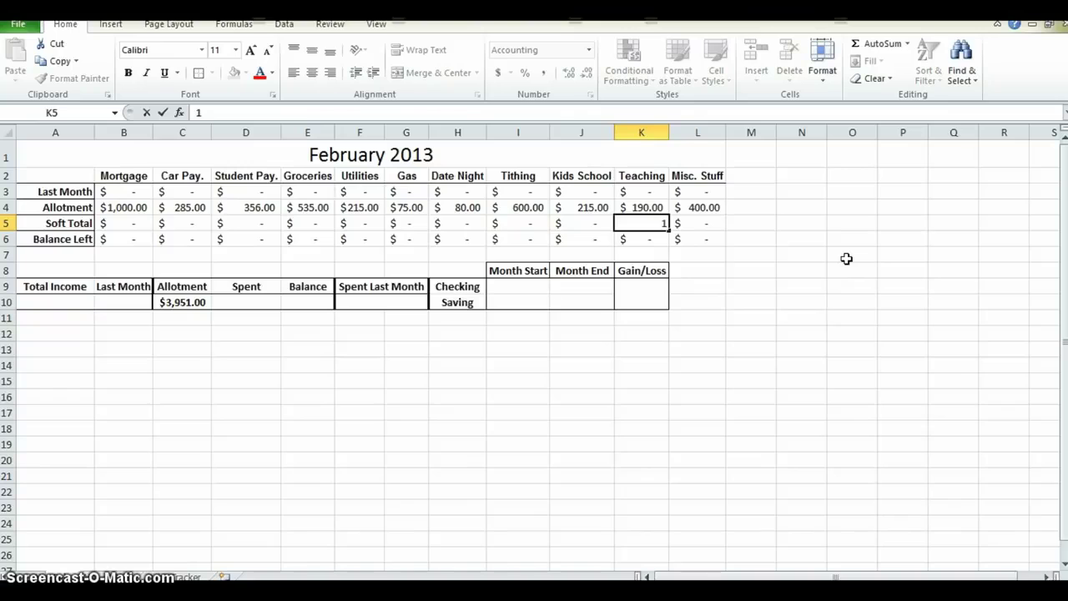
key(Up)
text(0)
key(Up)
text(90)
key(Return)
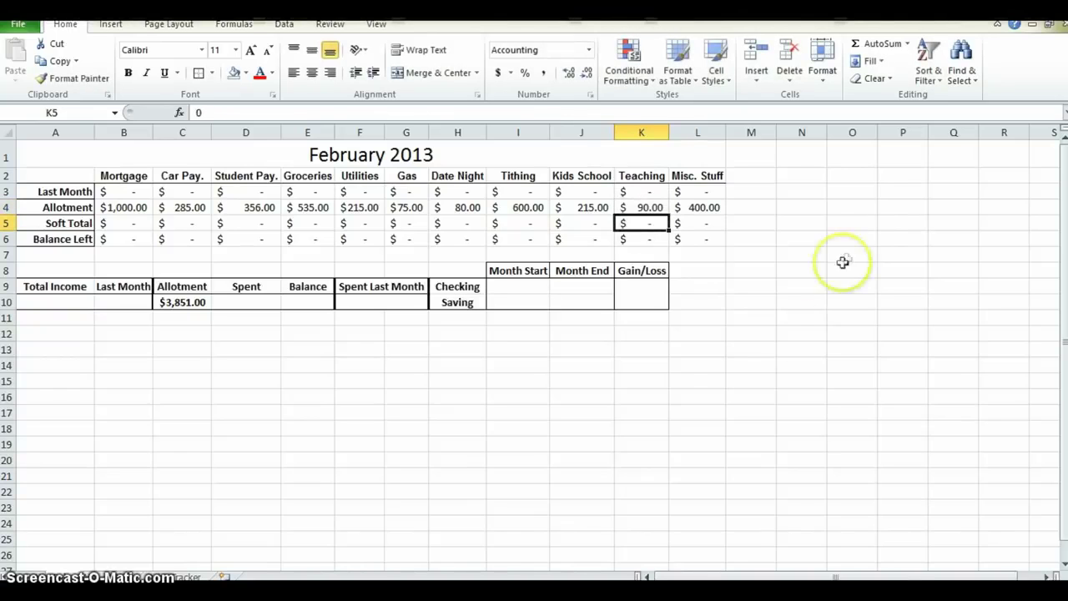
click(191, 302)
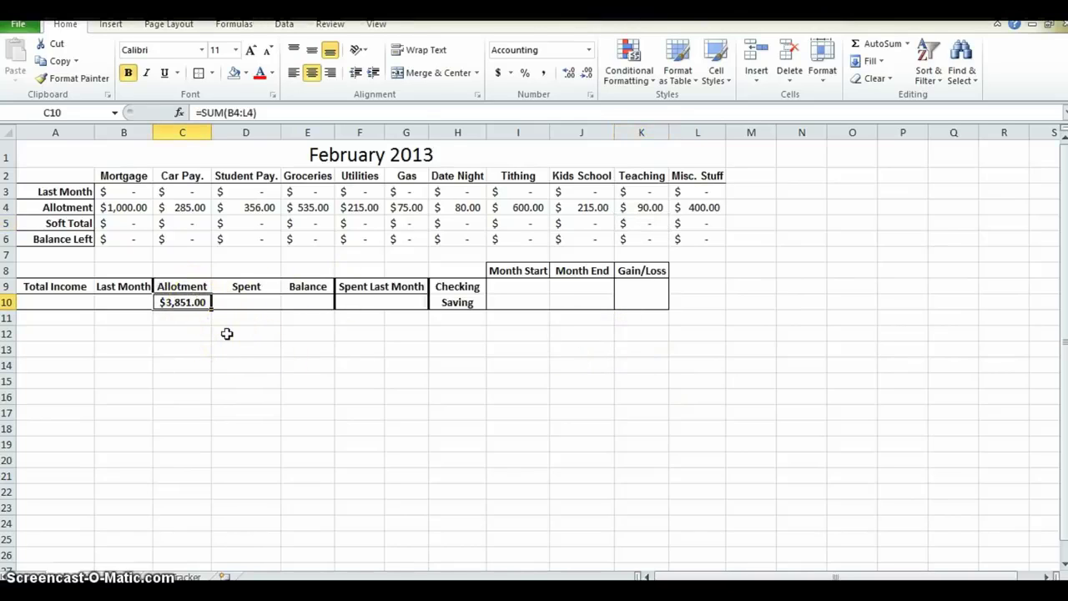
click(200, 313)
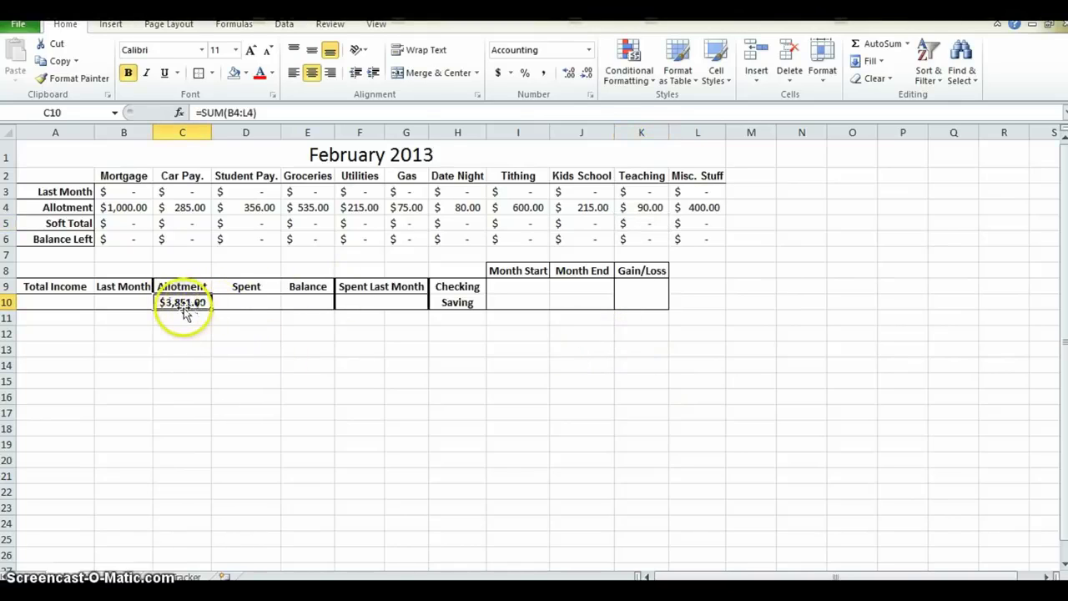
- Try to total the Soft Total row in the Spent cell D10 with the formula =B5:L5
click(248, 306)
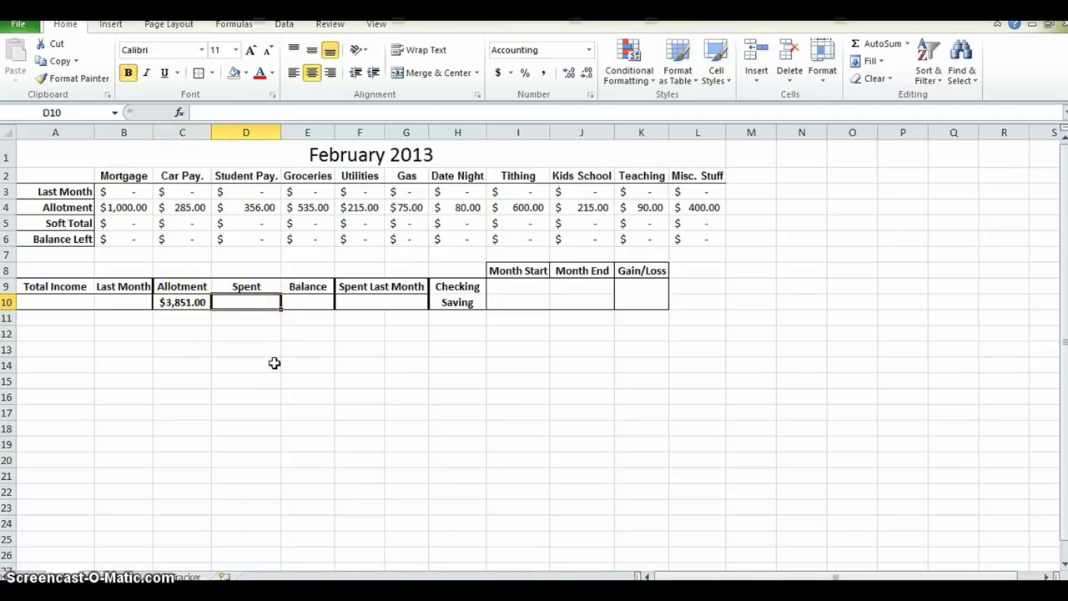
text(=)
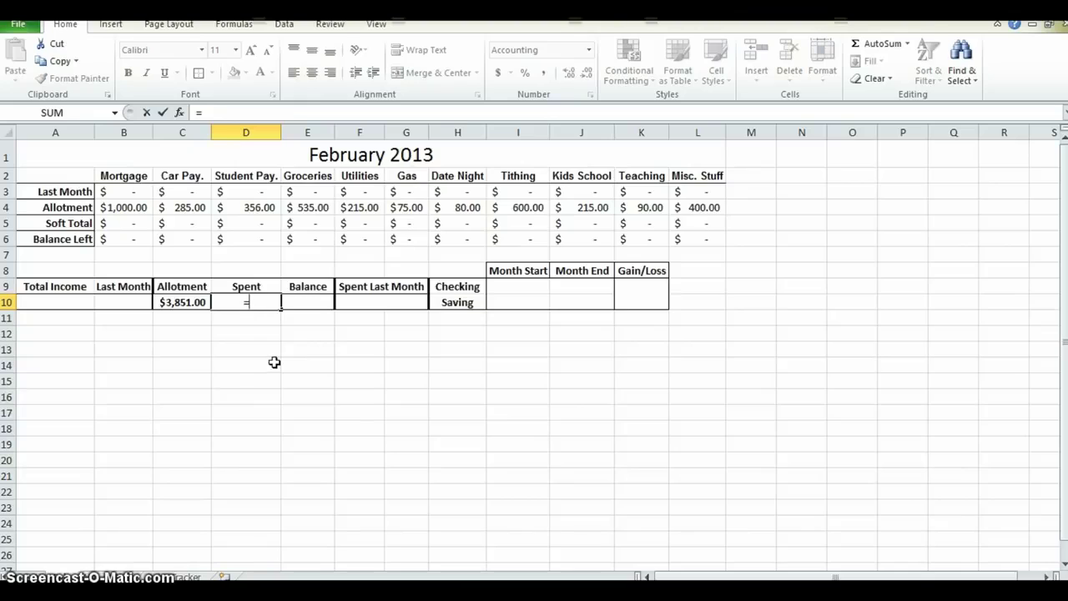
drag(125, 222, 712, 225)
key(Return)
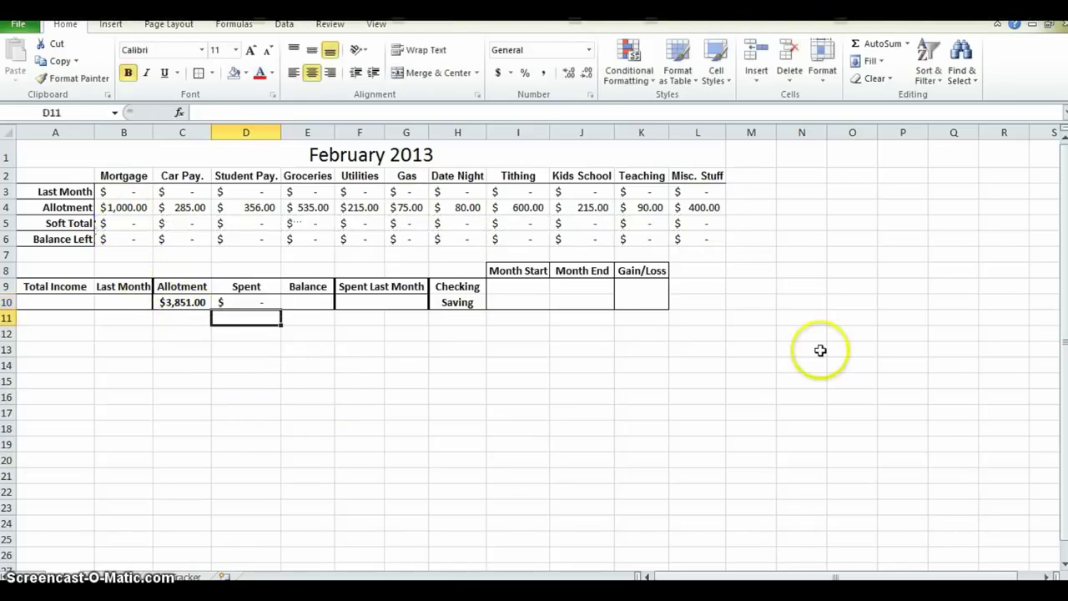
- Test the Spent cell by entering 2 as the Car Pay. soft total in C5, and clear that entry
click(190, 223)
text(2)
key(Return)
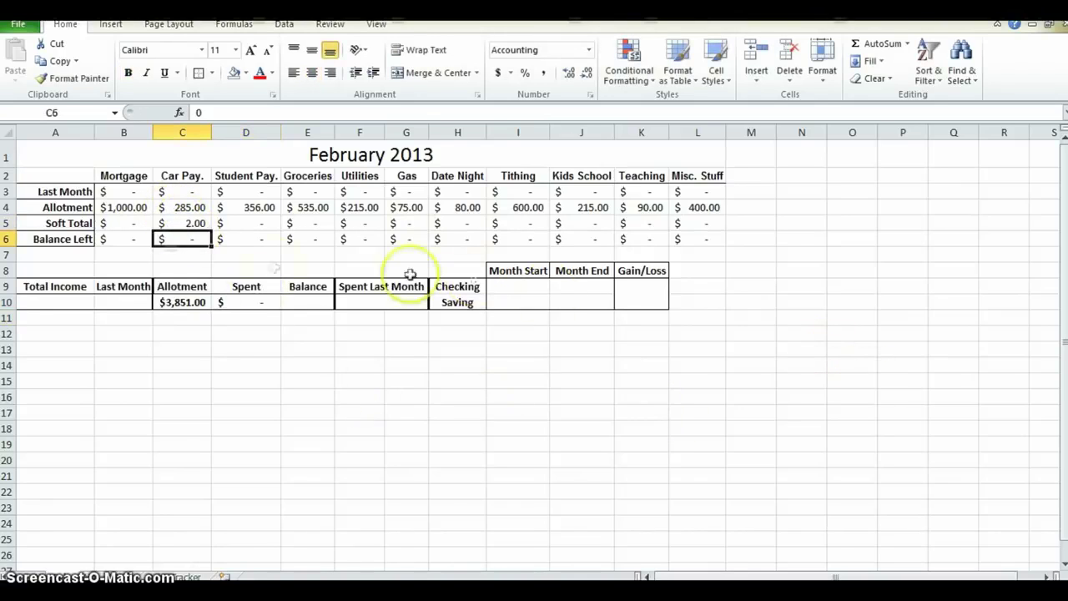
click(185, 223)
key(Delete)
click(326, 331)
- Replace the Spent formula in D10 with =SUM(B5:L5) to total the Soft Total row
click(251, 304)
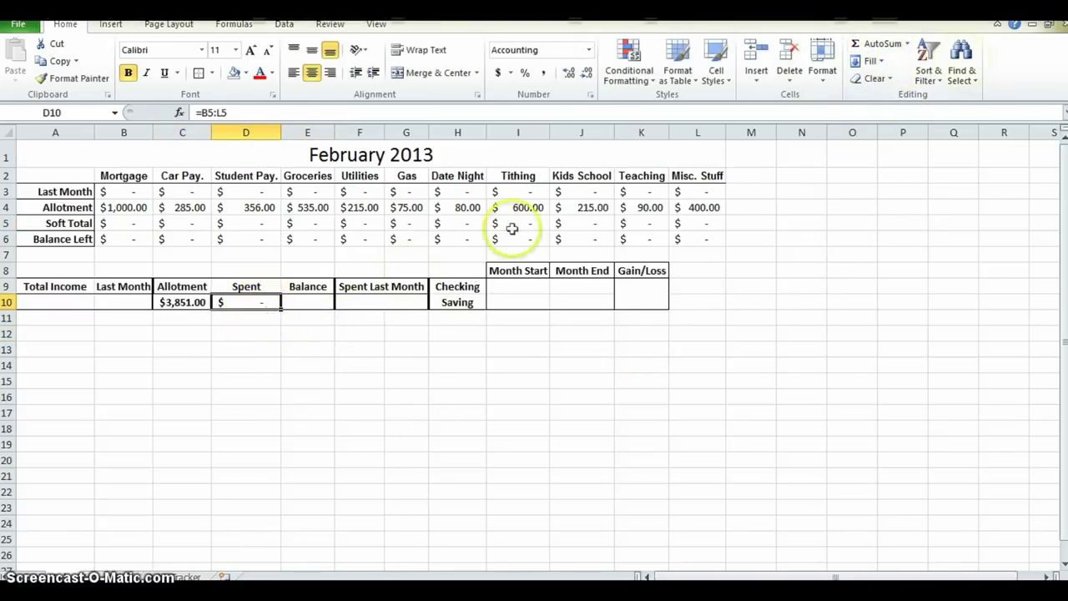
click(882, 43)
drag(120, 222, 697, 224)
key(Return)
click(241, 318)
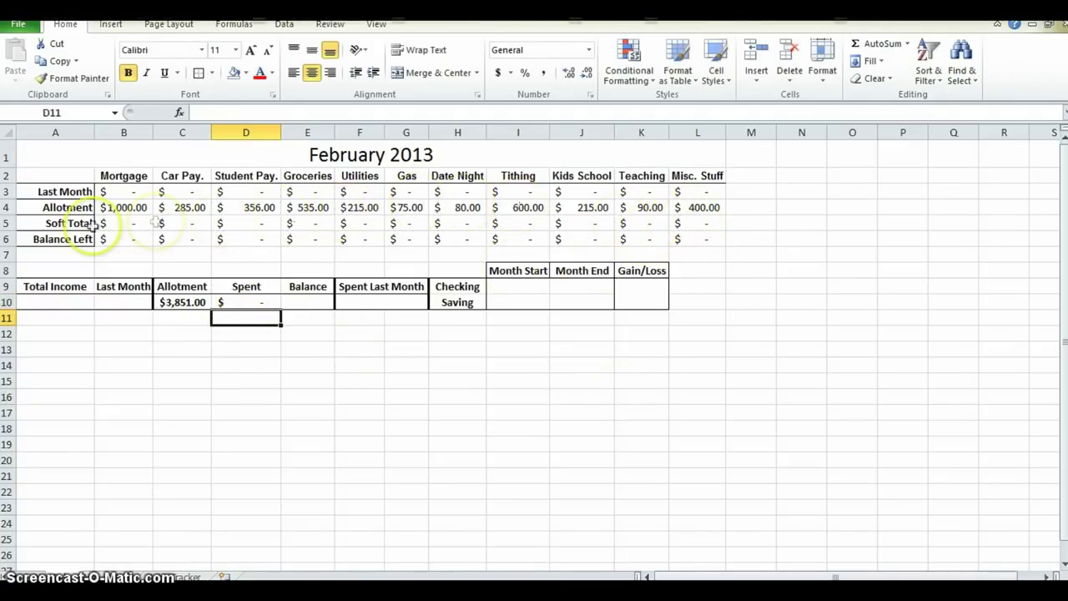
- Test the Spent total with soft totals of 300 in C5 and 10000 in K5, and reset both to 0
click(184, 224)
text(300)
key(Return)
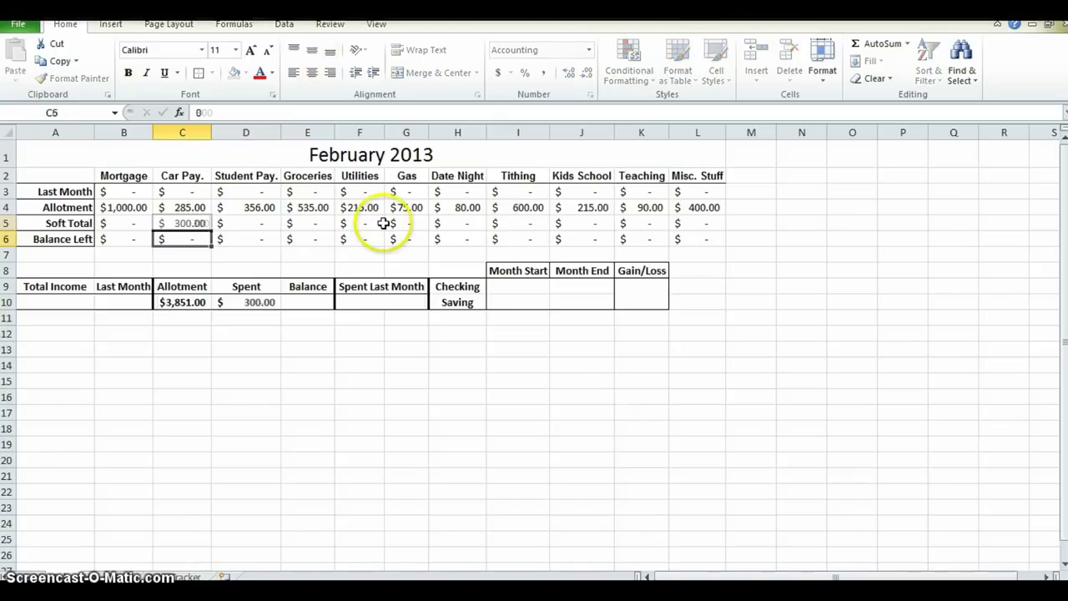
click(638, 223)
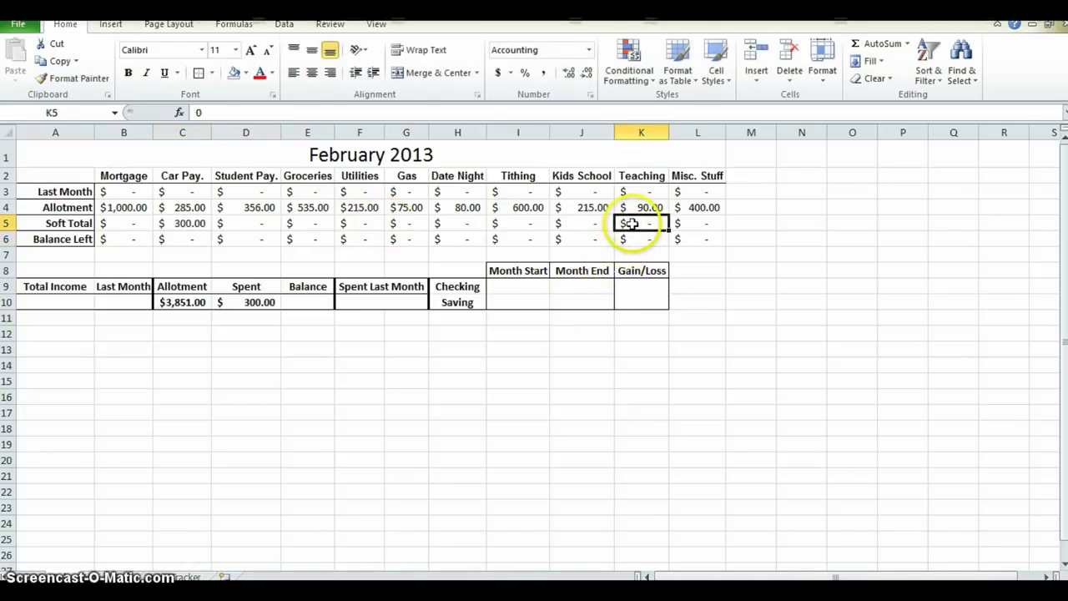
text(10000)
key(Return)
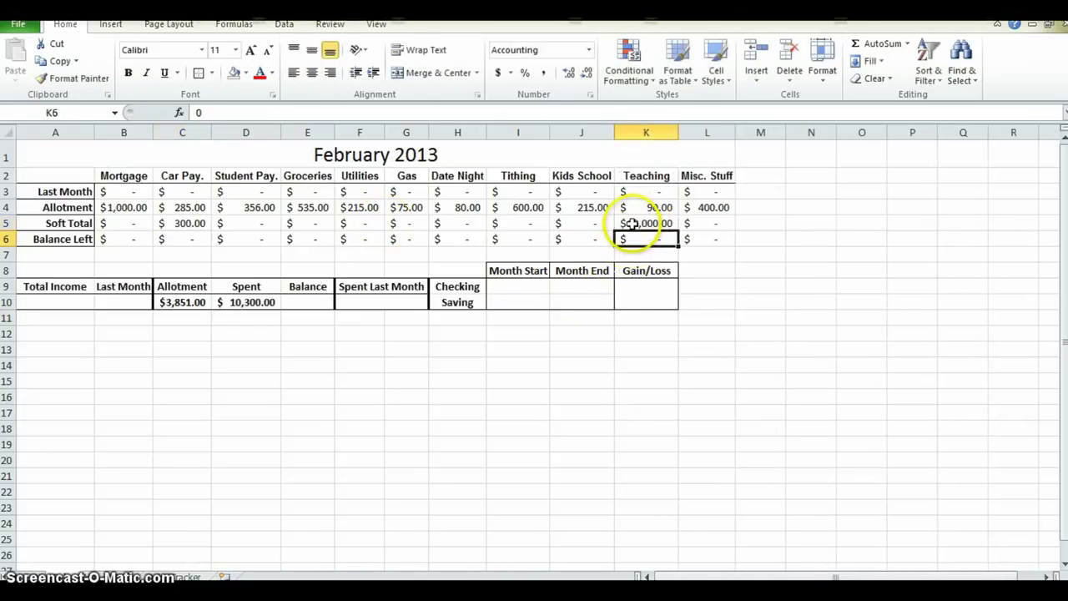
click(658, 222)
text(0)
click(183, 223)
text(0)
click(432, 409)
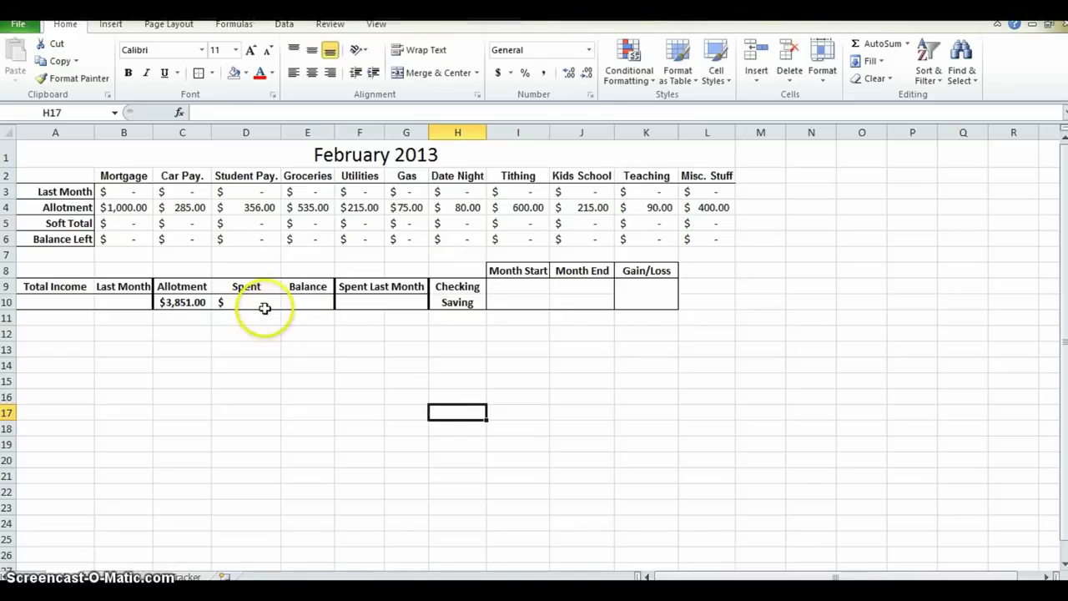
- Enter the formula =C10-D10 in the Balance cell E10 to subtract Spent from Allotment
click(307, 305)
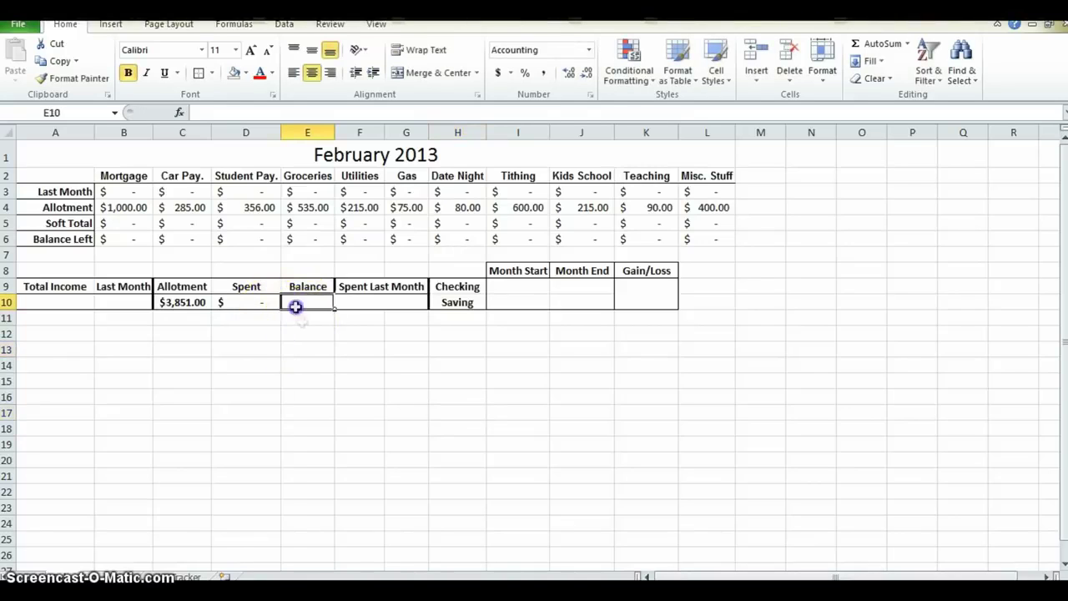
click(279, 333)
click(182, 303)
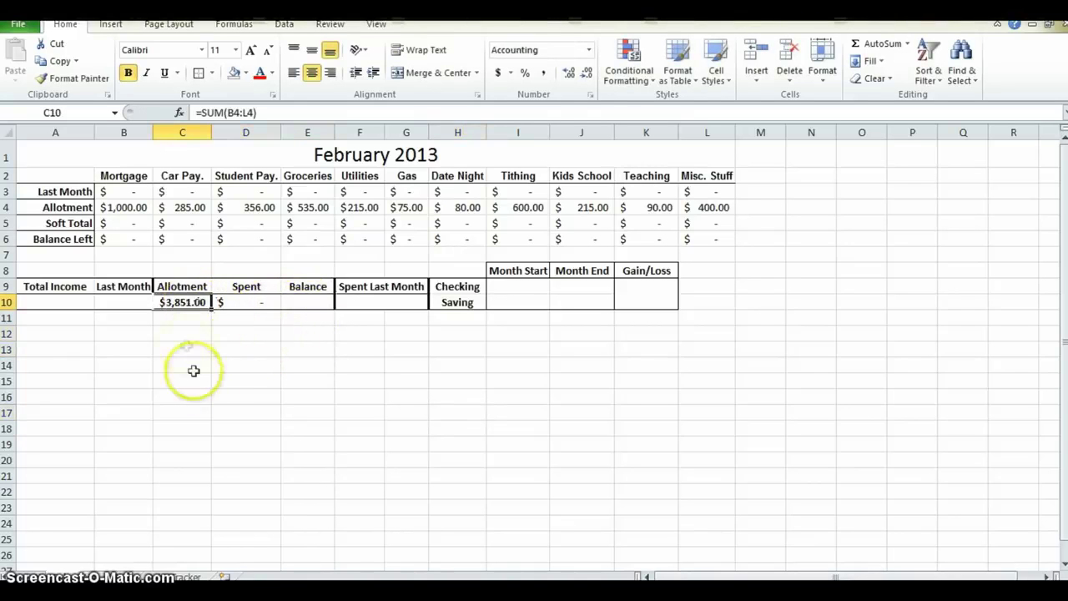
click(250, 305)
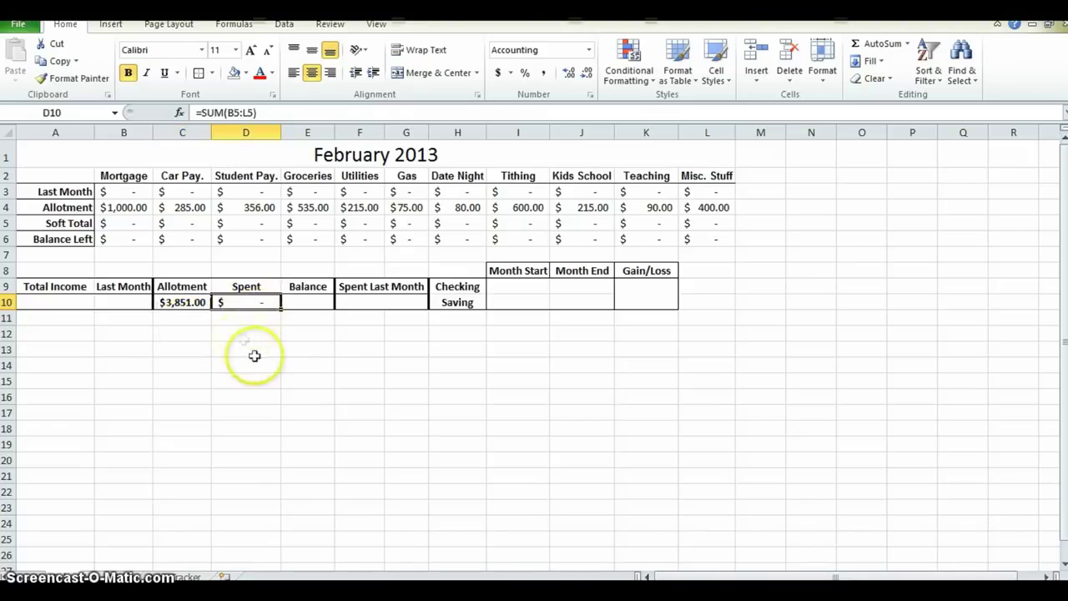
drag(69, 223, 710, 224)
click(457, 380)
click(308, 304)
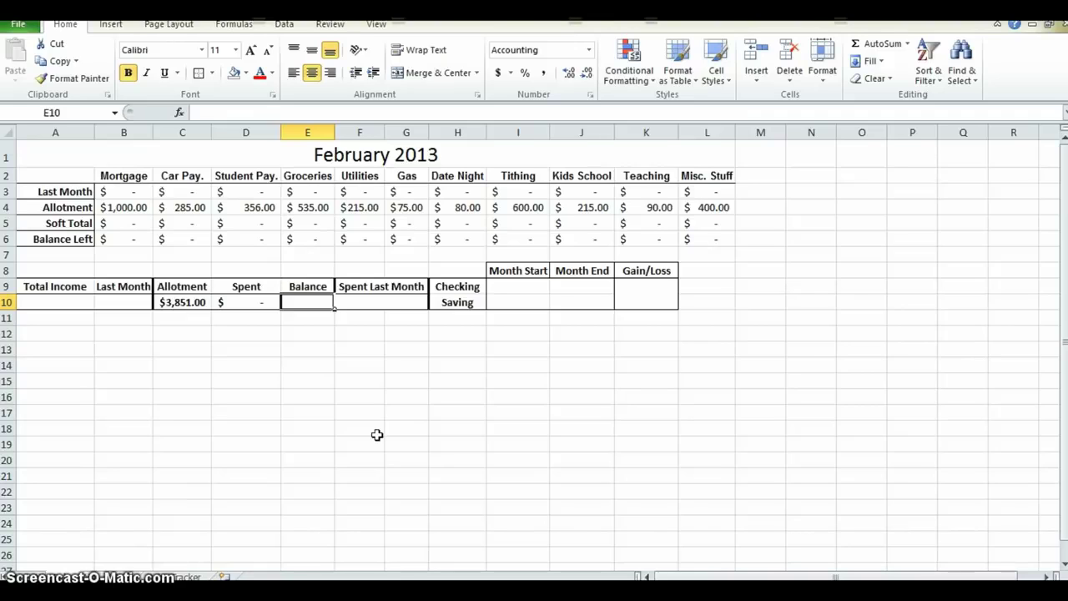
text(=)
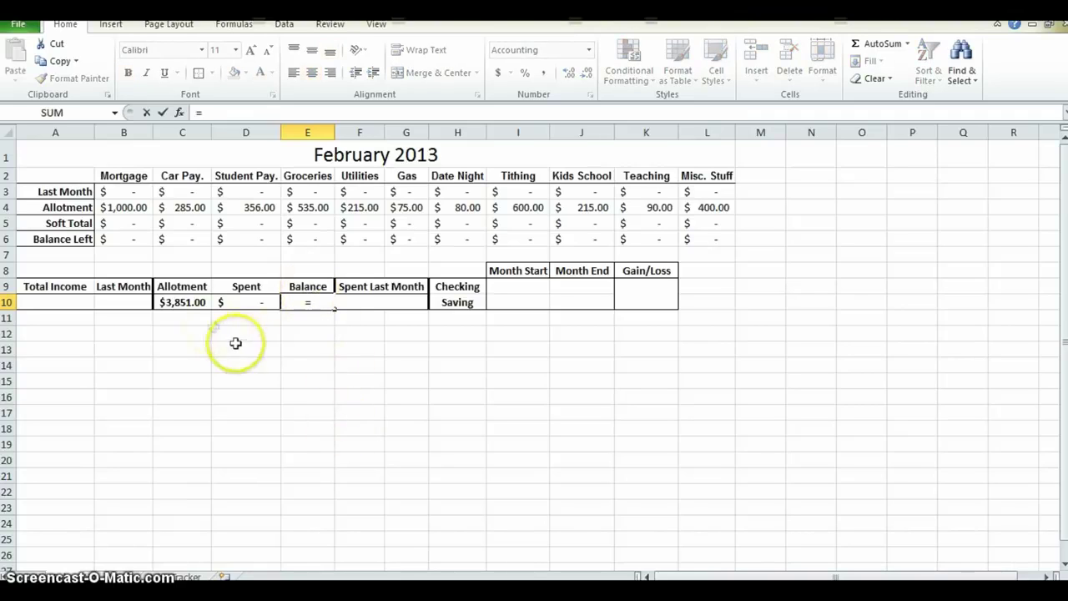
click(193, 311)
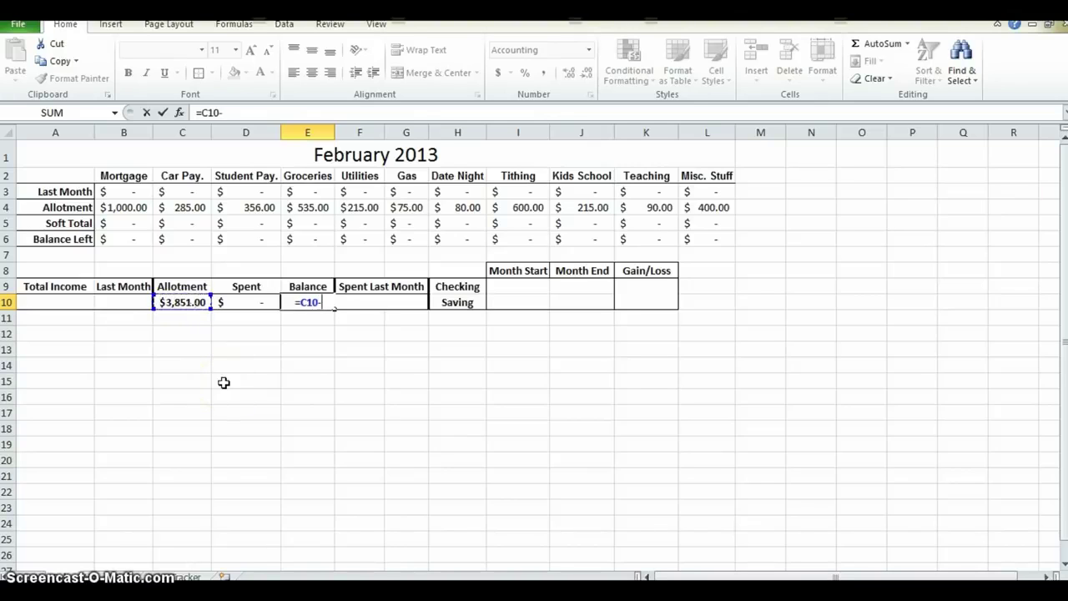
click(251, 304)
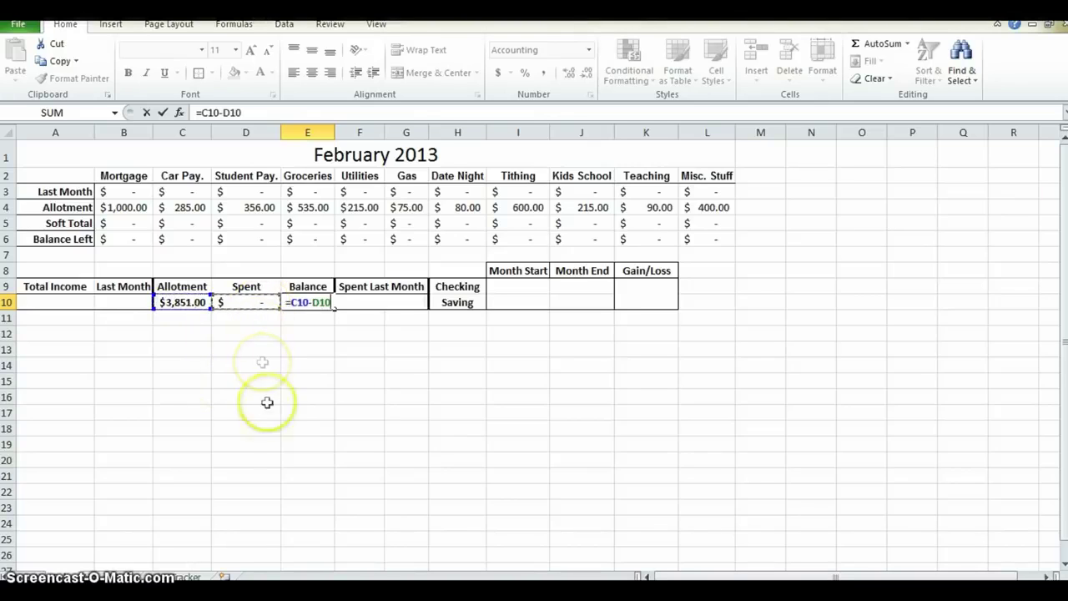
key(Return)
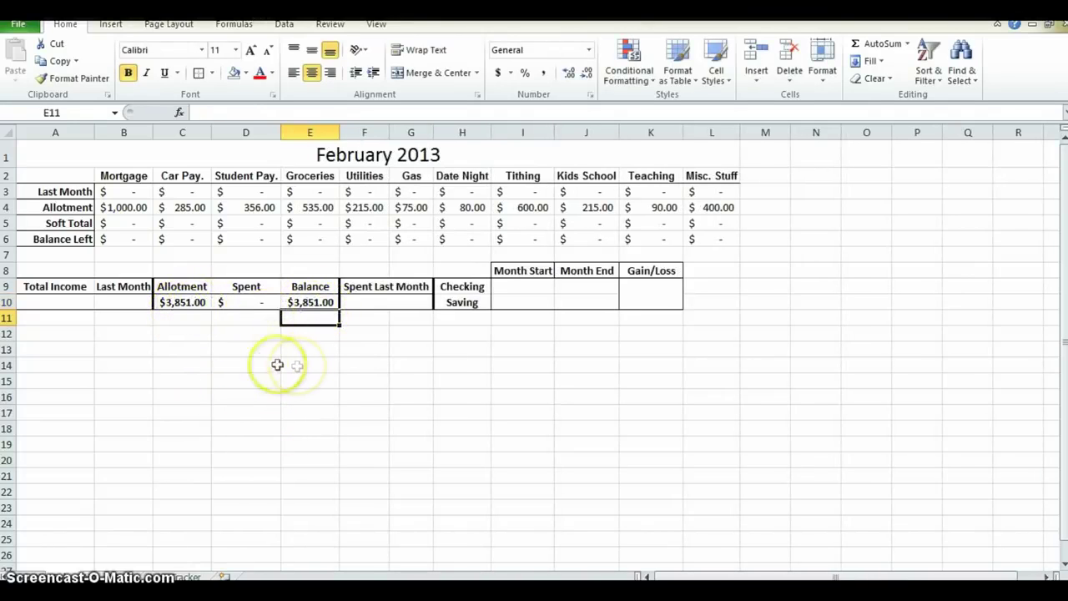
- Enter 1000 as the Mortgage soft total in B5 to test the Spent and Balance formulas
click(173, 302)
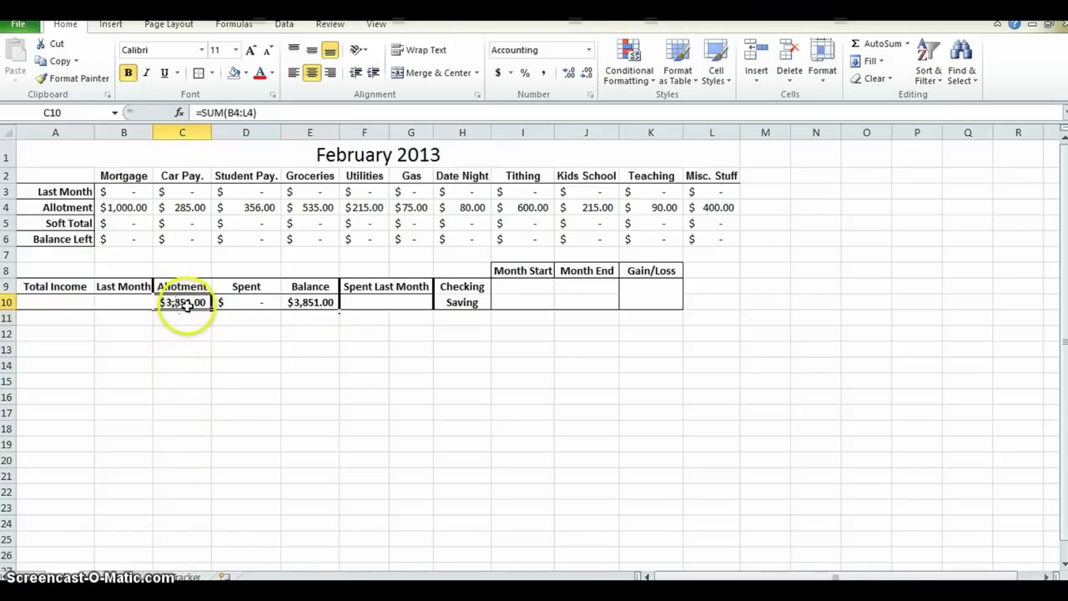
click(266, 304)
click(310, 302)
click(255, 305)
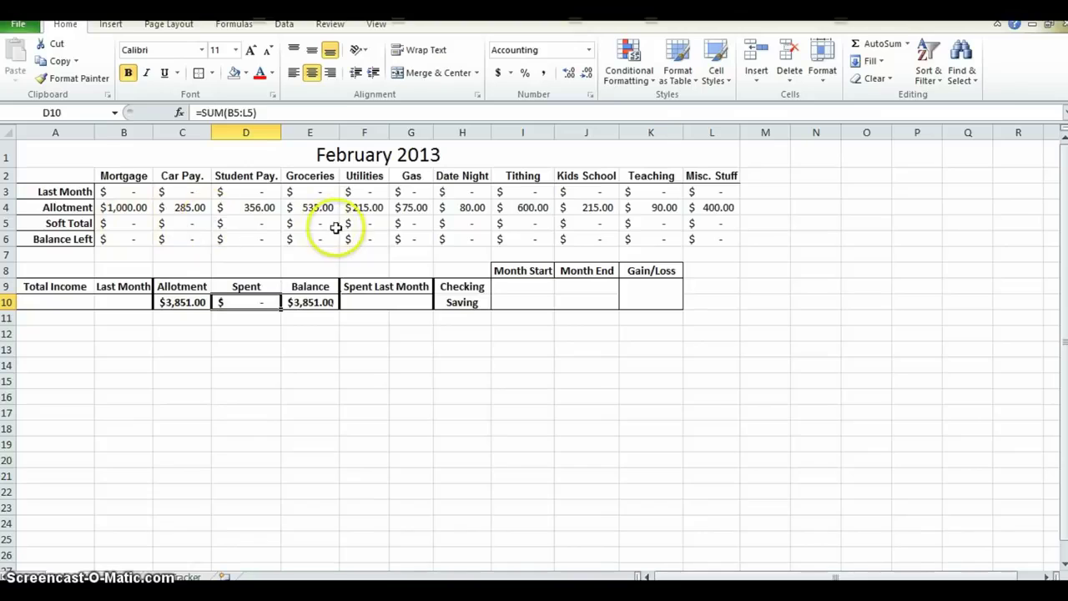
click(174, 223)
key(Left)
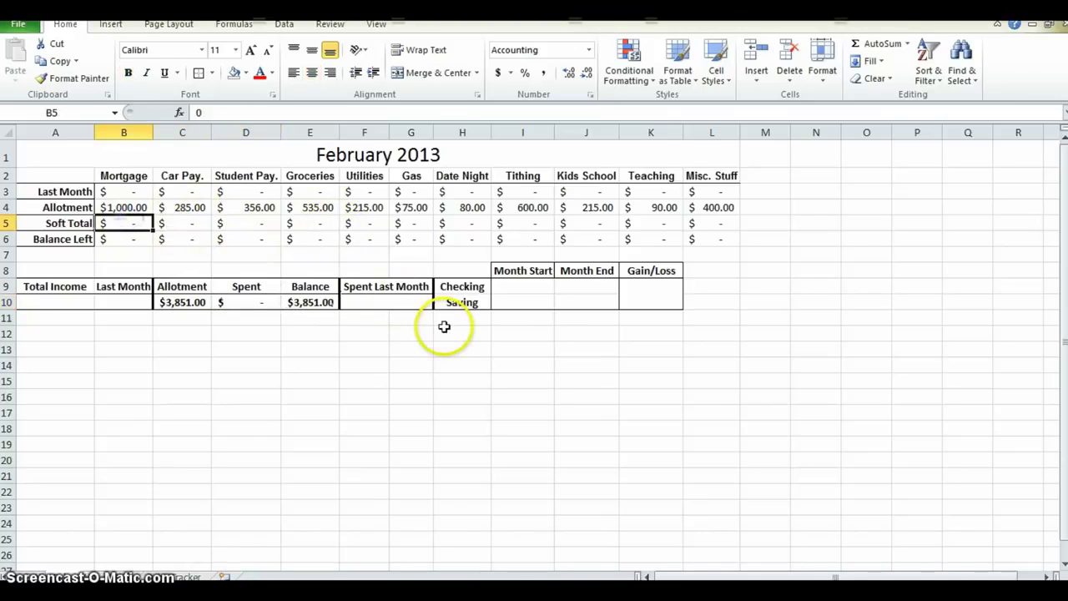
text(1000)
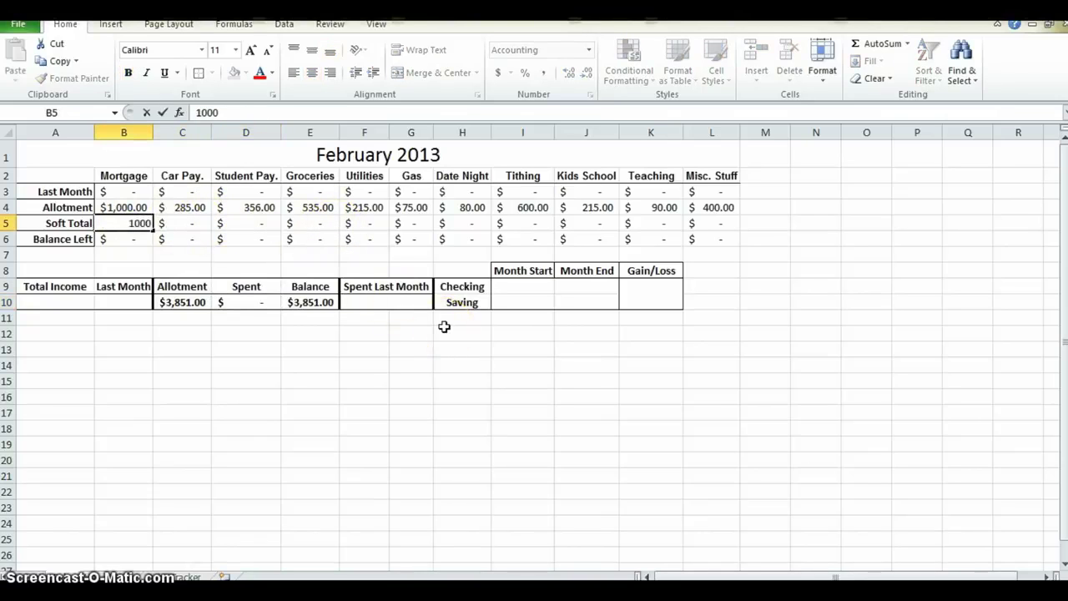
key(Return)
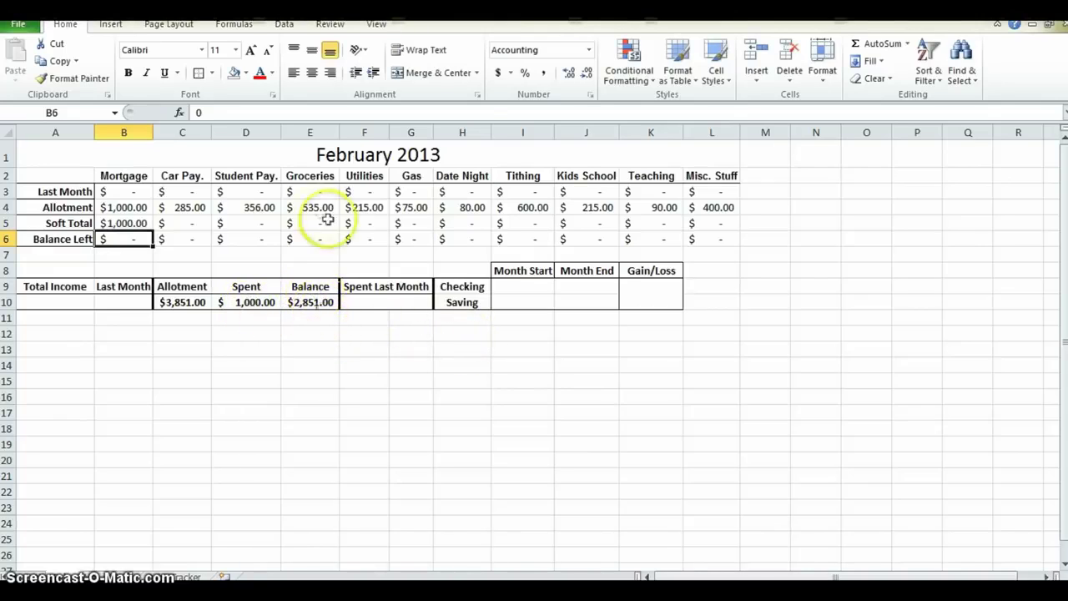
- Enter soft totals of 285 for Car Pay. in C5 and 356 for Student Pay. in D5
click(194, 221)
text(285)
key(Return)
key(Right)
key(Up)
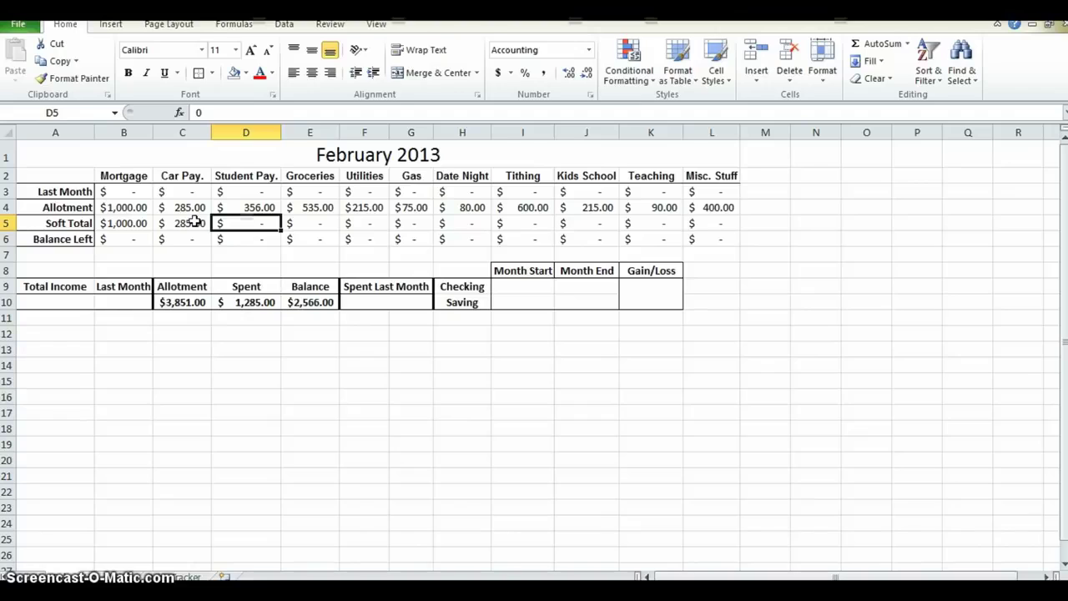
text(356)
key(Return)
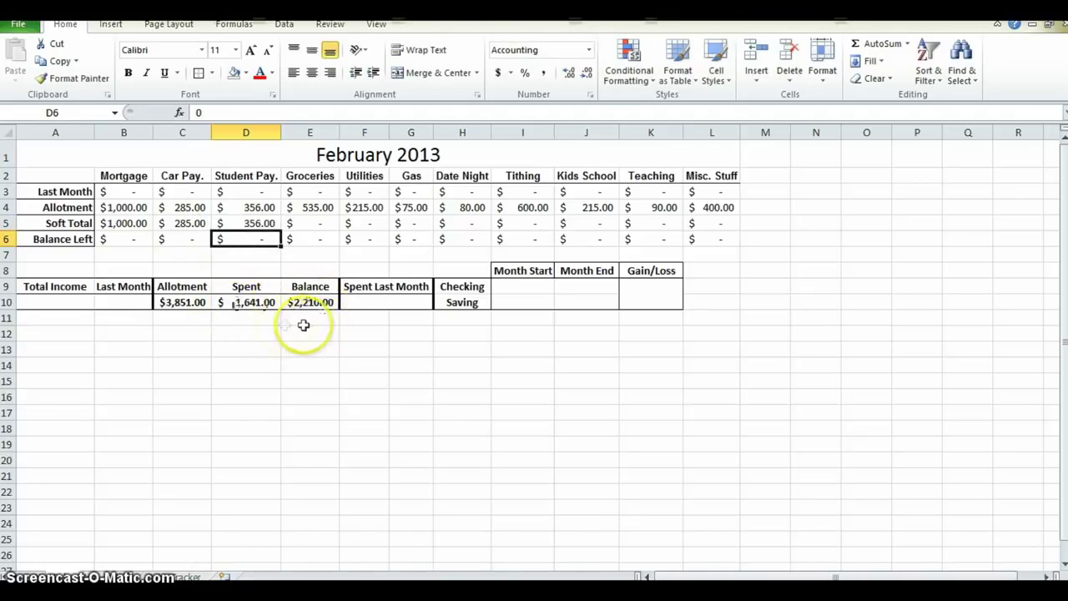
- Examine the Allotment, Spent and Balance cells C10:E10 against the category table in B3:L6
click(293, 305)
click(241, 303)
click(186, 303)
click(312, 323)
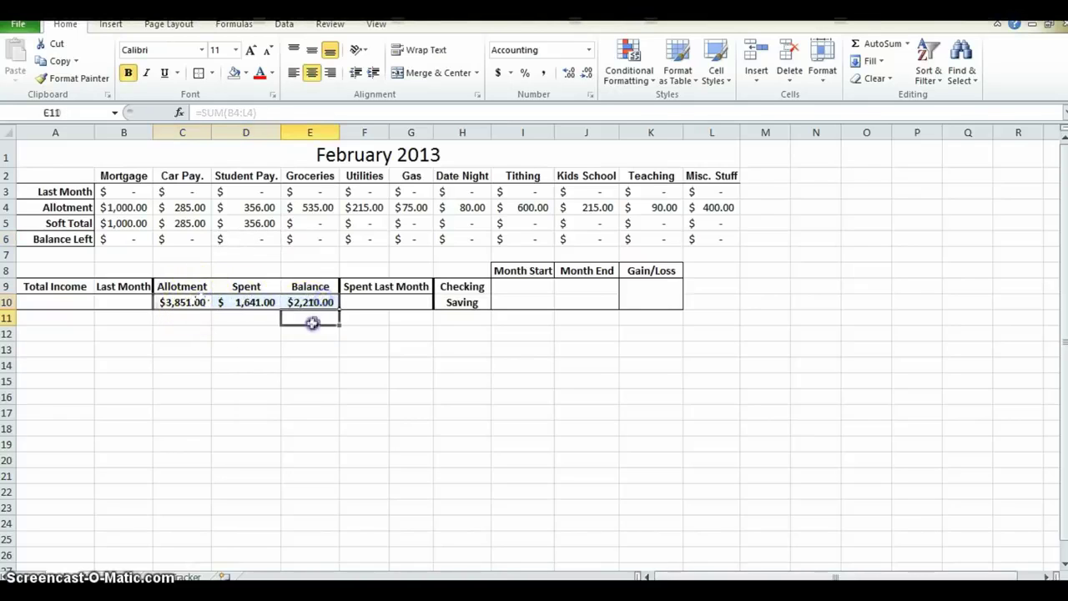
click(313, 302)
click(255, 302)
click(190, 300)
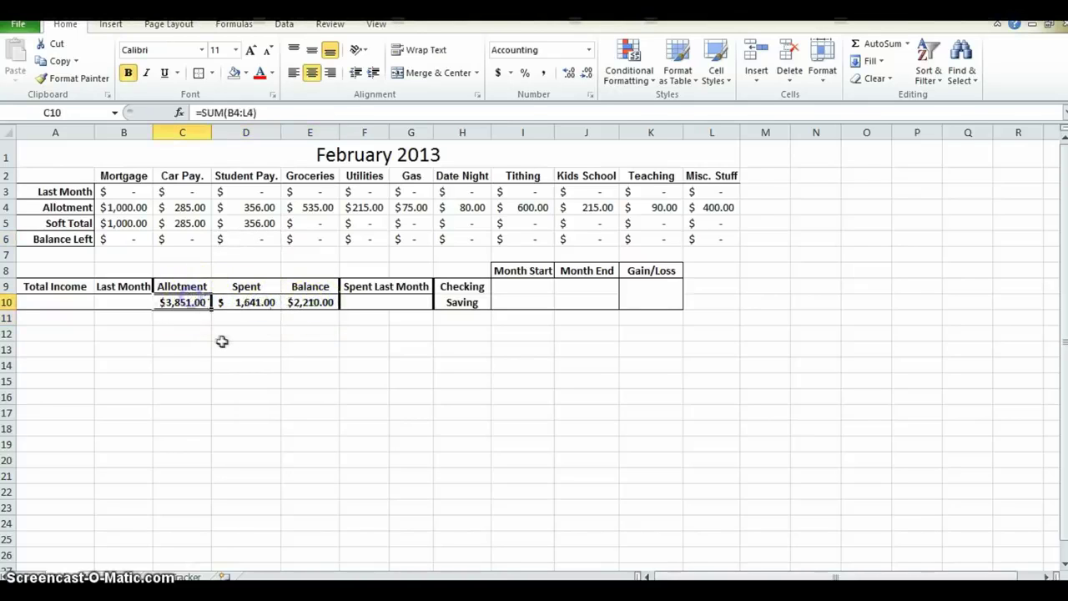
click(222, 341)
drag(121, 193, 707, 233)
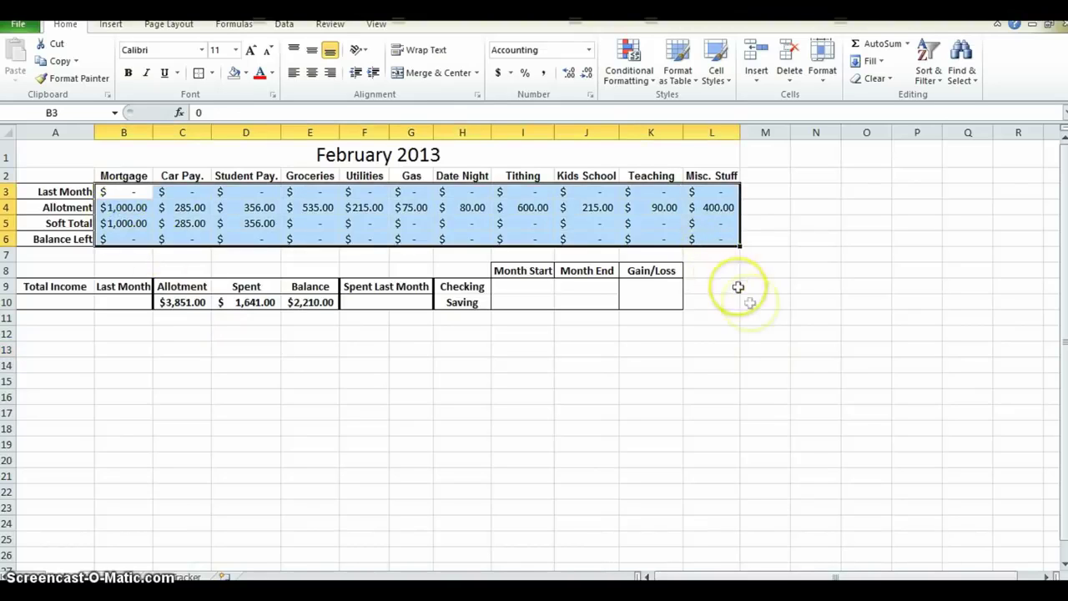
- Fill the Allotment, Spent and Balance amount cells C10:E10 with the lightest orange theme color
drag(178, 303, 298, 277)
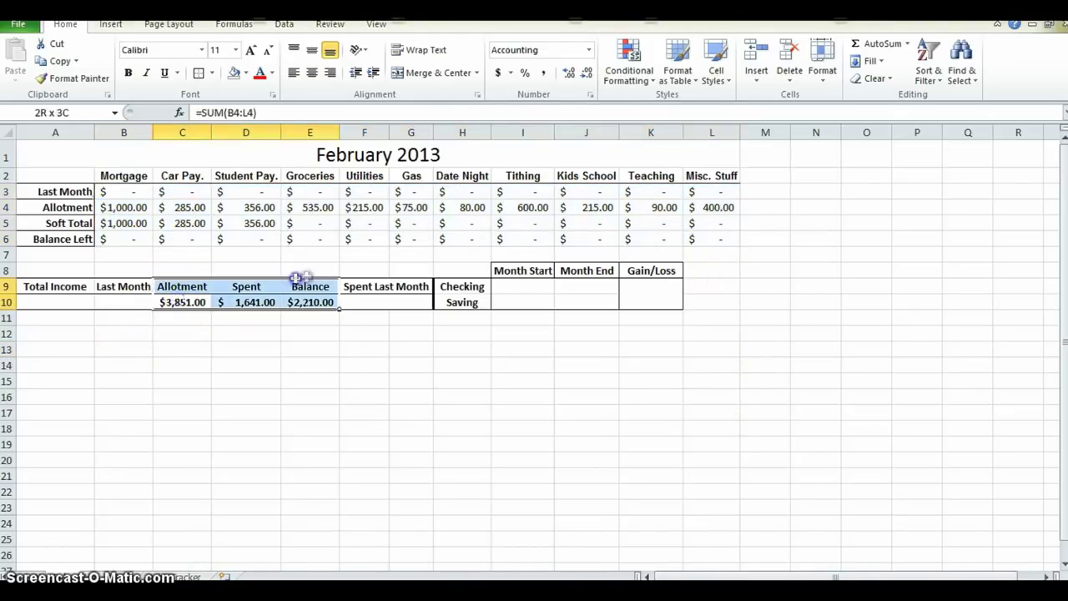
drag(179, 286, 314, 316)
drag(185, 303, 305, 302)
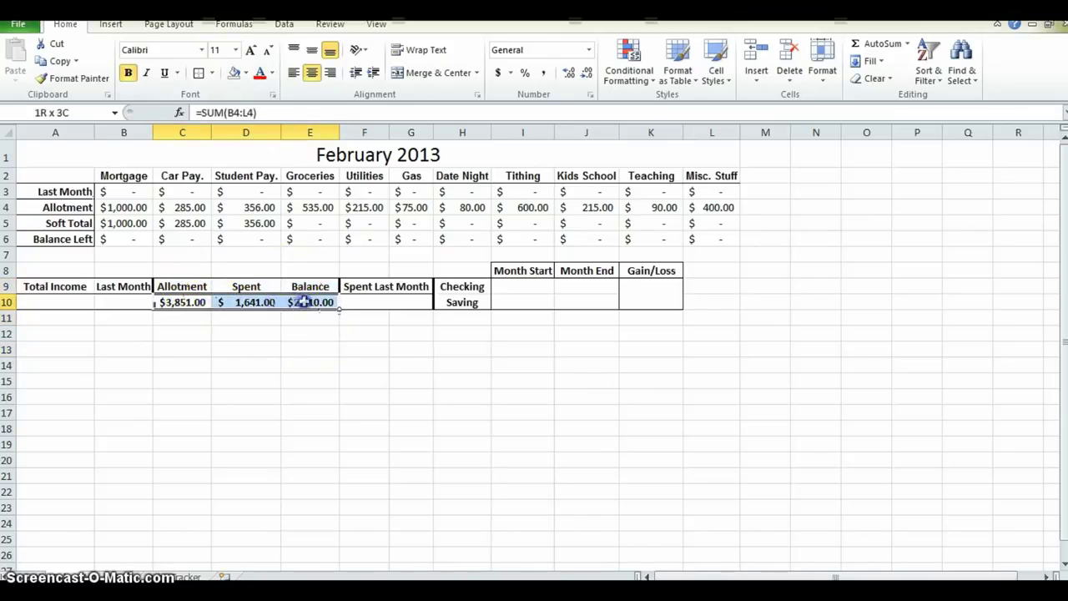
click(247, 73)
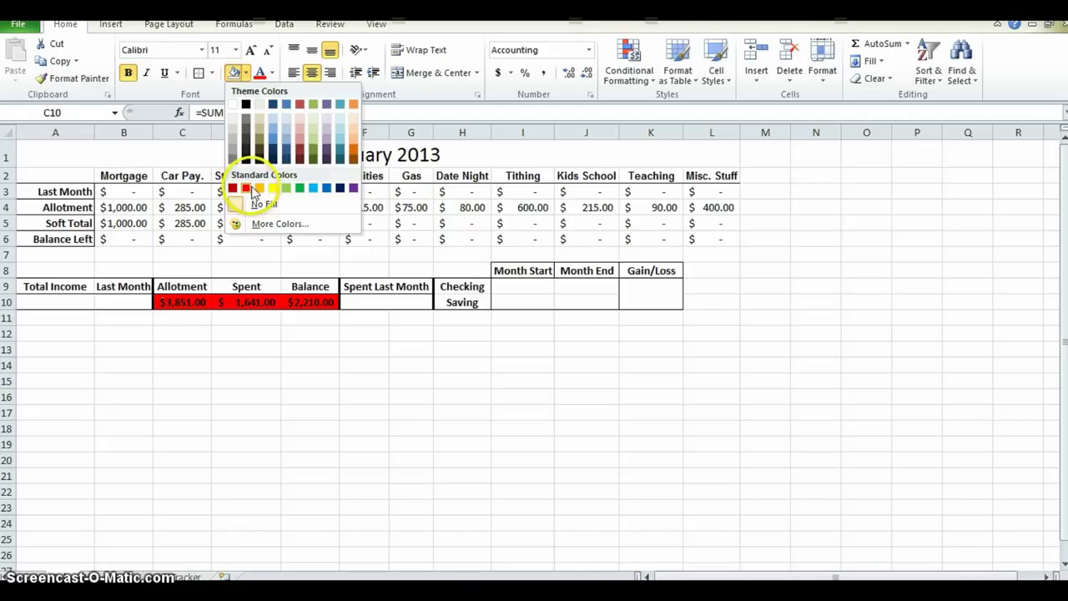
click(354, 120)
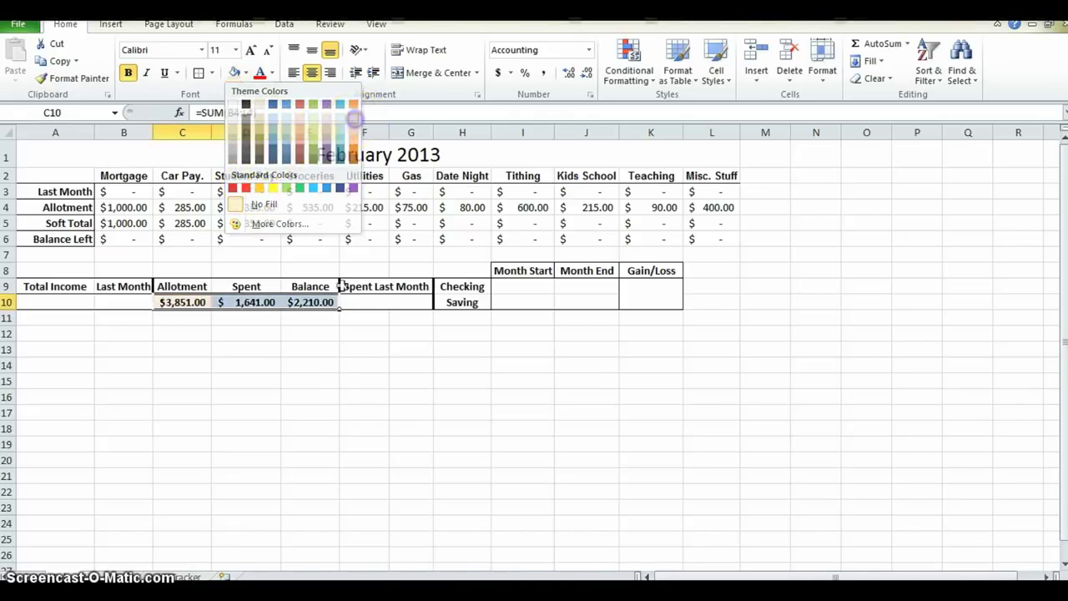
click(363, 397)
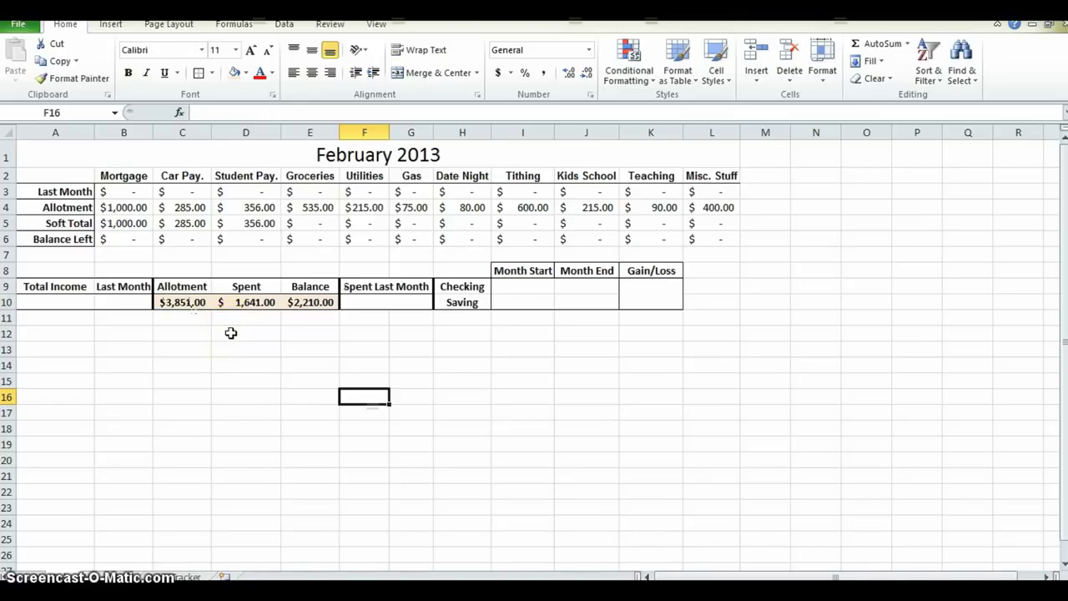
- Enter 0 in the Spent Last Month cell F10 and in the Last Month income cell B10
click(405, 301)
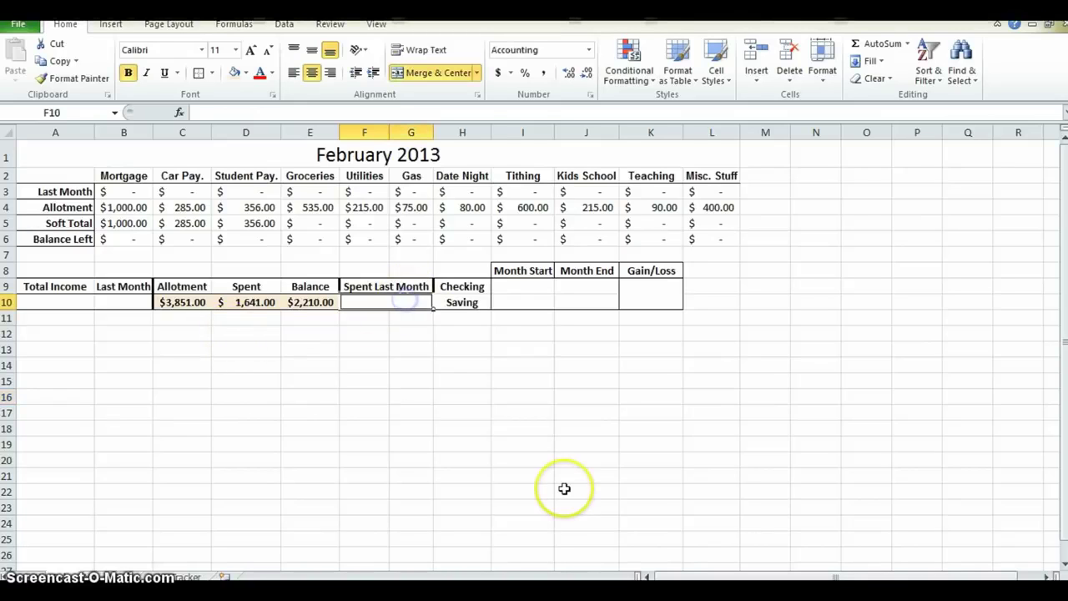
text(0)
key(Tab)
key(Tab)
key(shift+Tab)
key(shift+Tab)
key(shift+Tab)
key(shift+Tab)
key(shift+Tab)
key(shift+Tab)
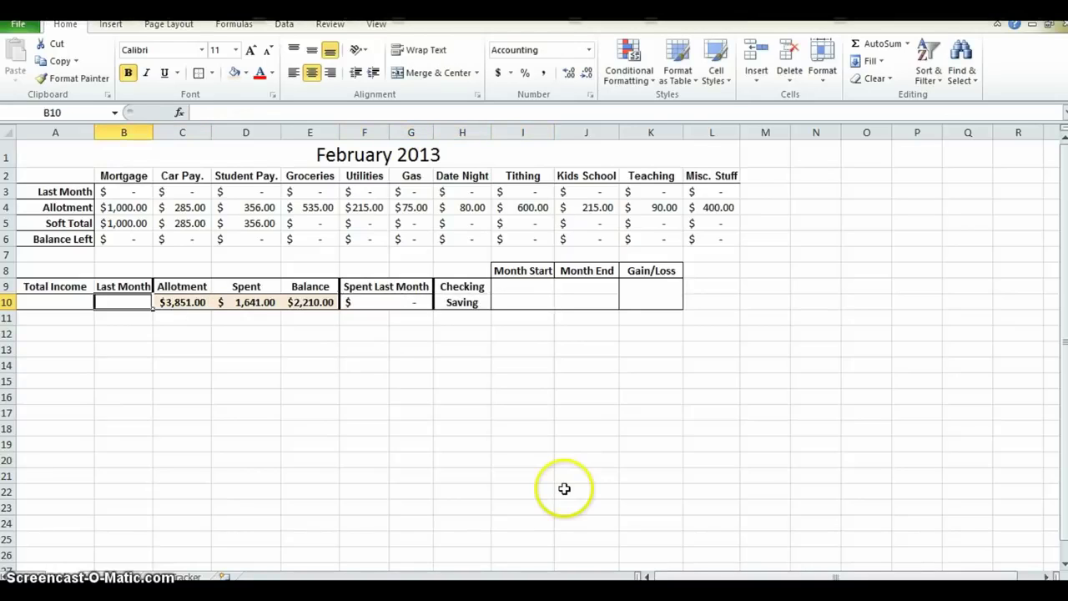
text(0)
key(shift+Tab)
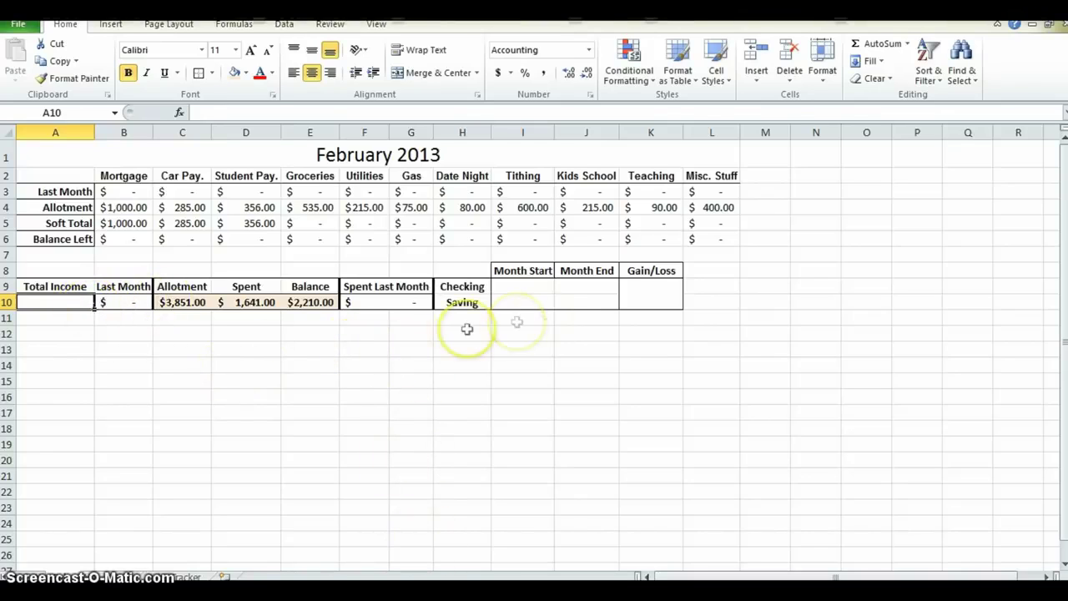
- Enter the Month Start amounts: 8012 for Checking in I9 and 2001.03 for Saving in I10
click(534, 289)
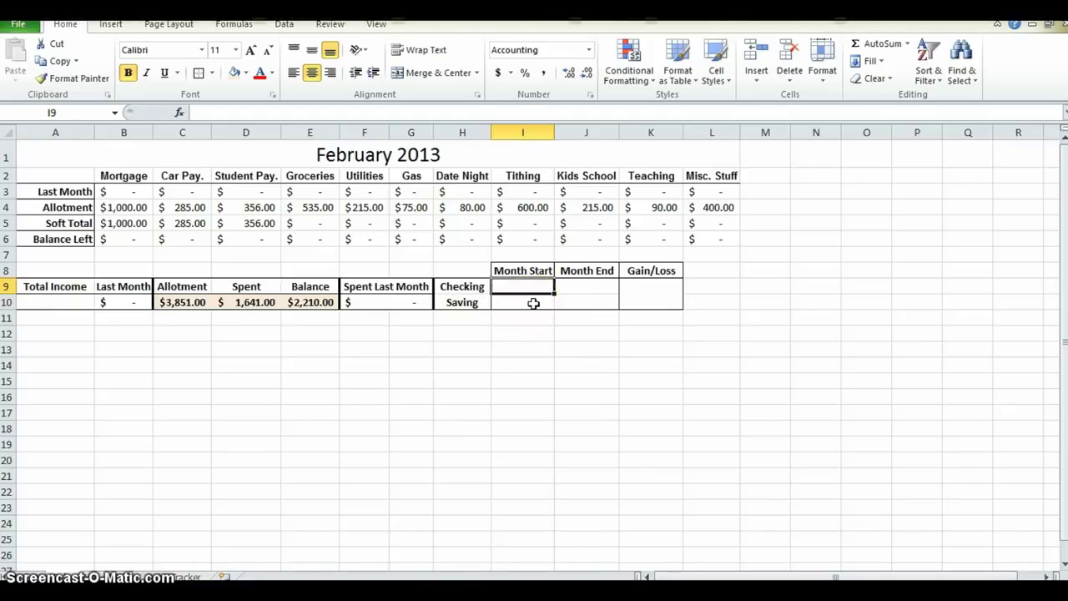
text(8012)
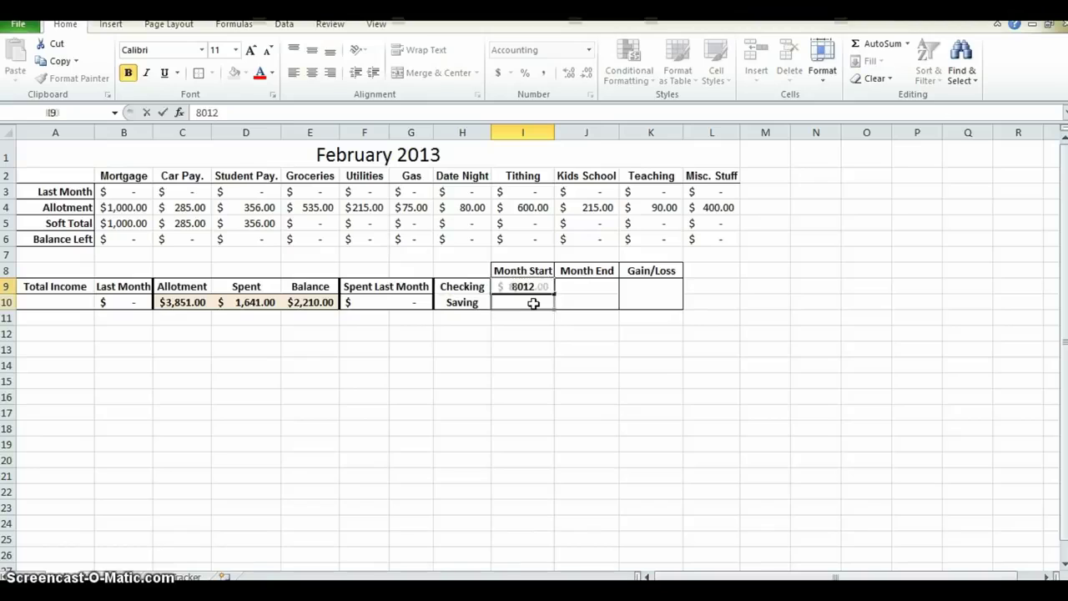
key(Return)
text(2001.03)
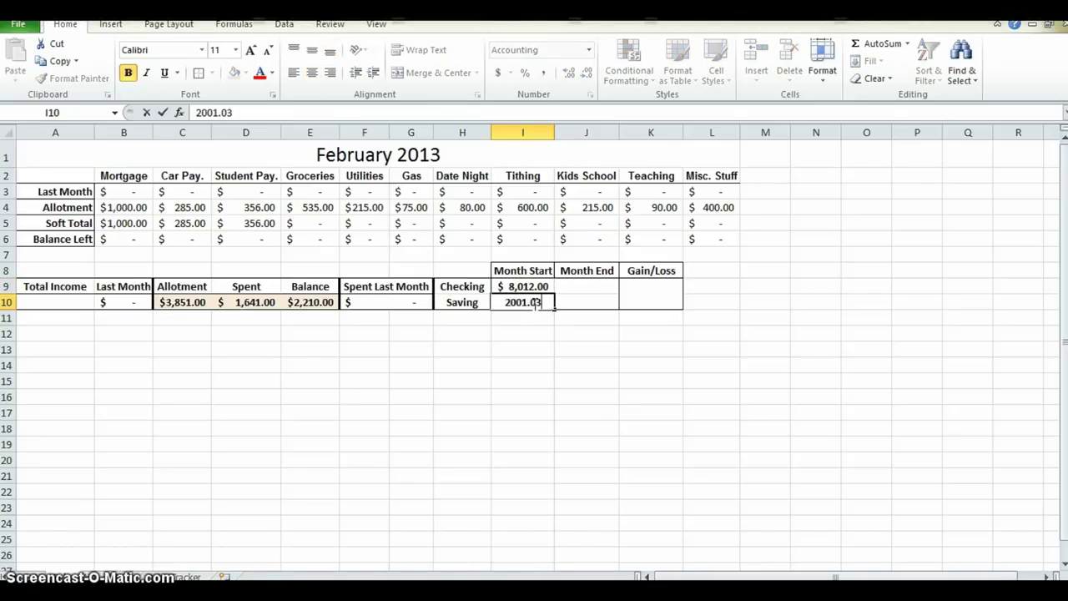
key(Return)
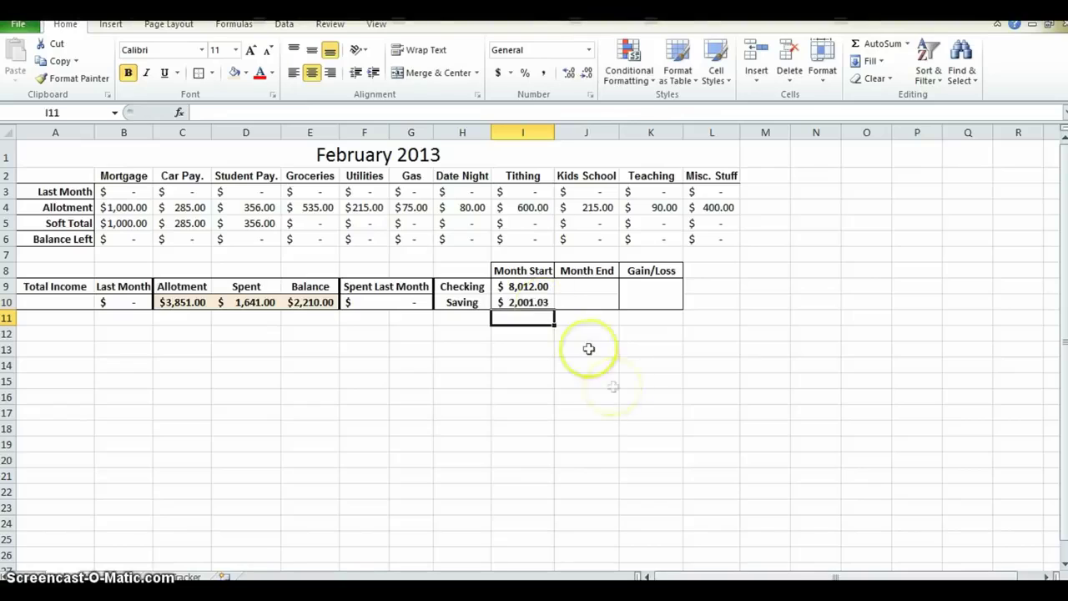
- Enter 0 as the Month End amount for both Checking in J9 and Saving in J10
click(606, 286)
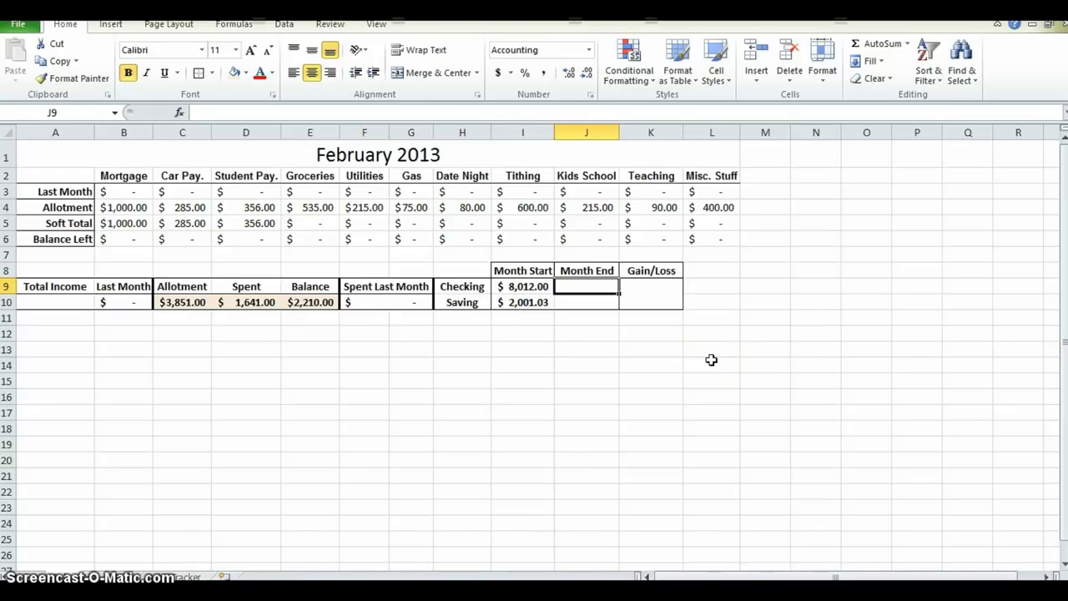
drag(251, 191, 543, 300)
click(584, 287)
text(0)
key(Return)
text(0)
key(Return)
key(Up)
key(Up)
- Begin the formula in the merged Gain/Loss cell K9 with the parenthesized sum of the Month Start amounts I9 and I10
click(659, 299)
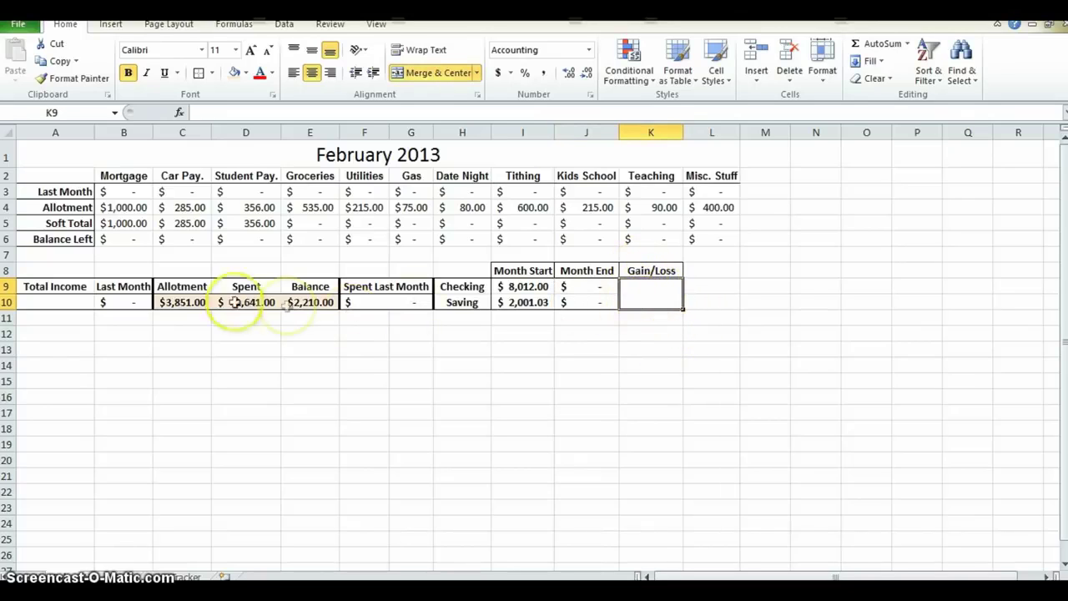
drag(526, 287, 531, 302)
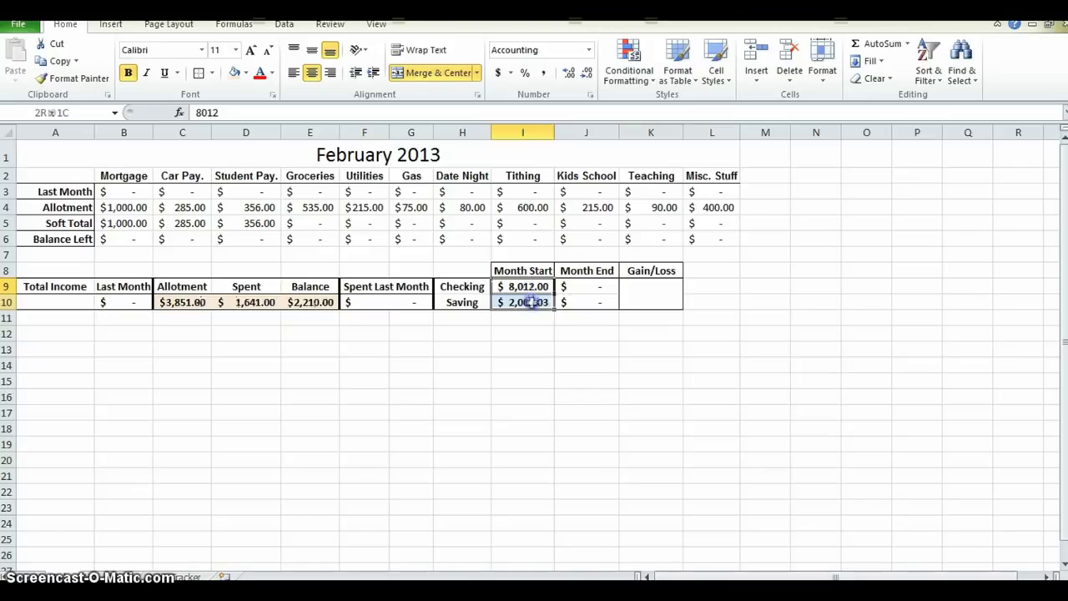
drag(594, 288, 595, 303)
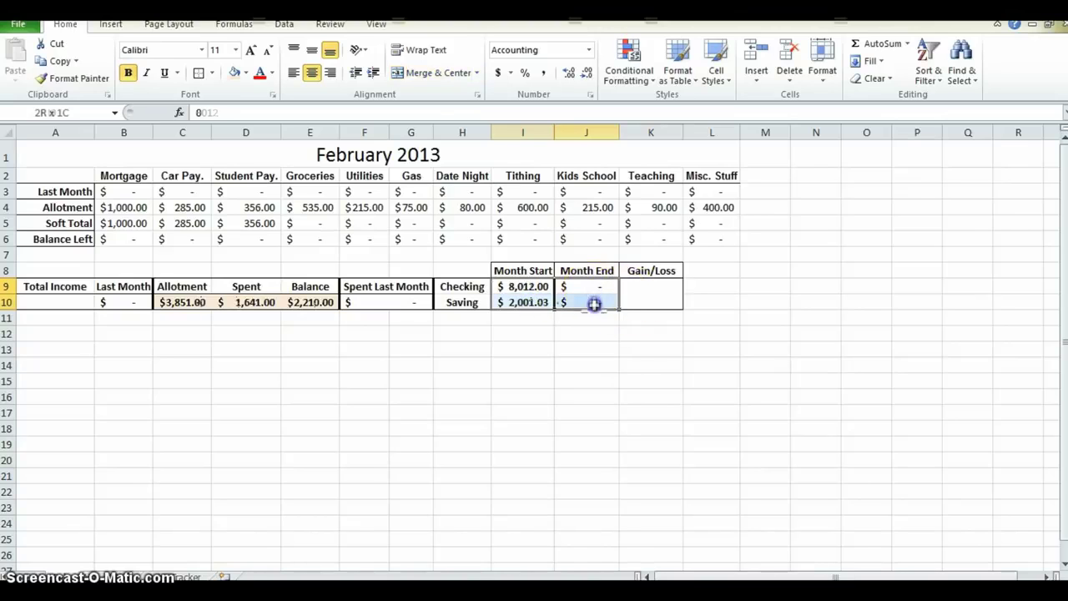
click(650, 302)
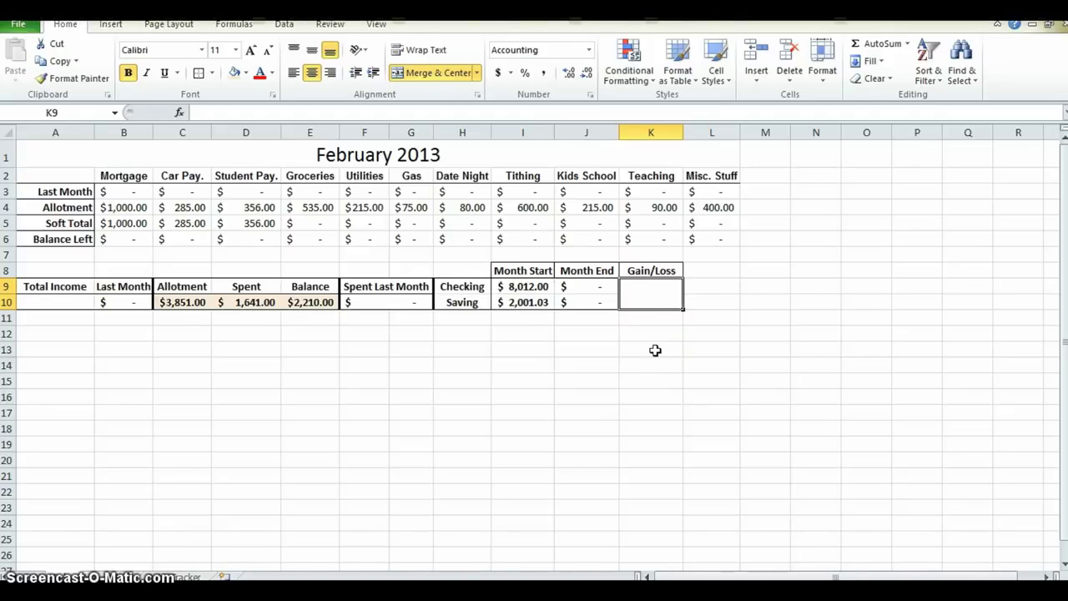
text(=)
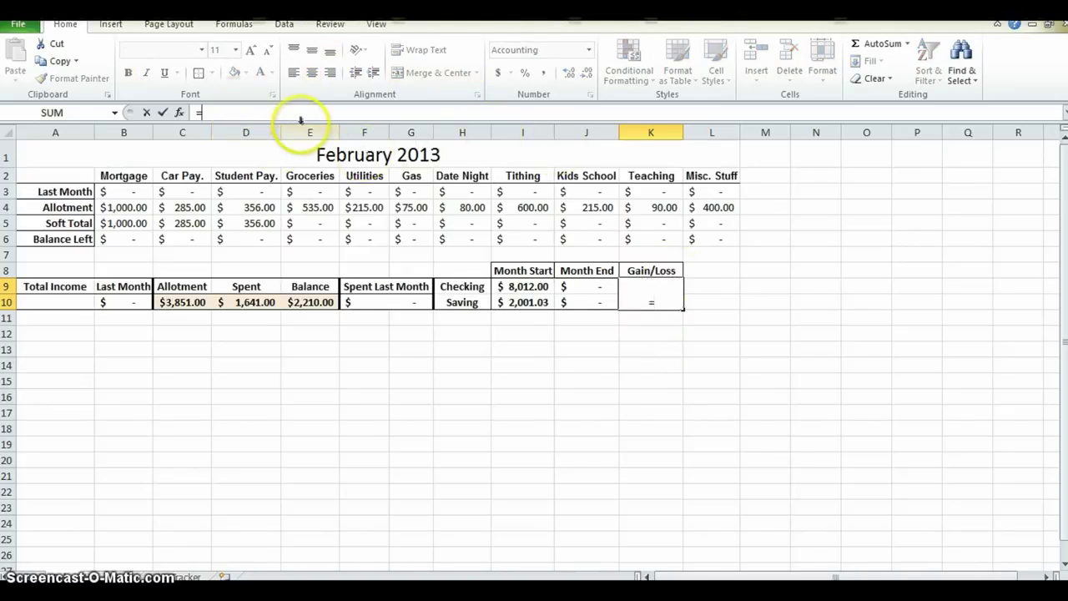
click(304, 122)
text(()
click(537, 287)
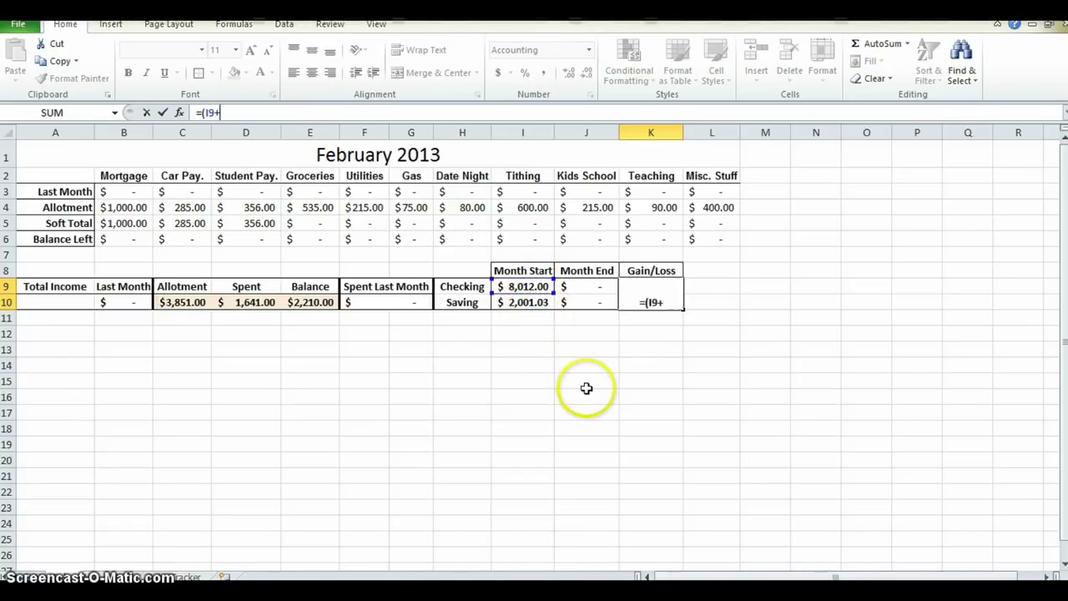
click(532, 303)
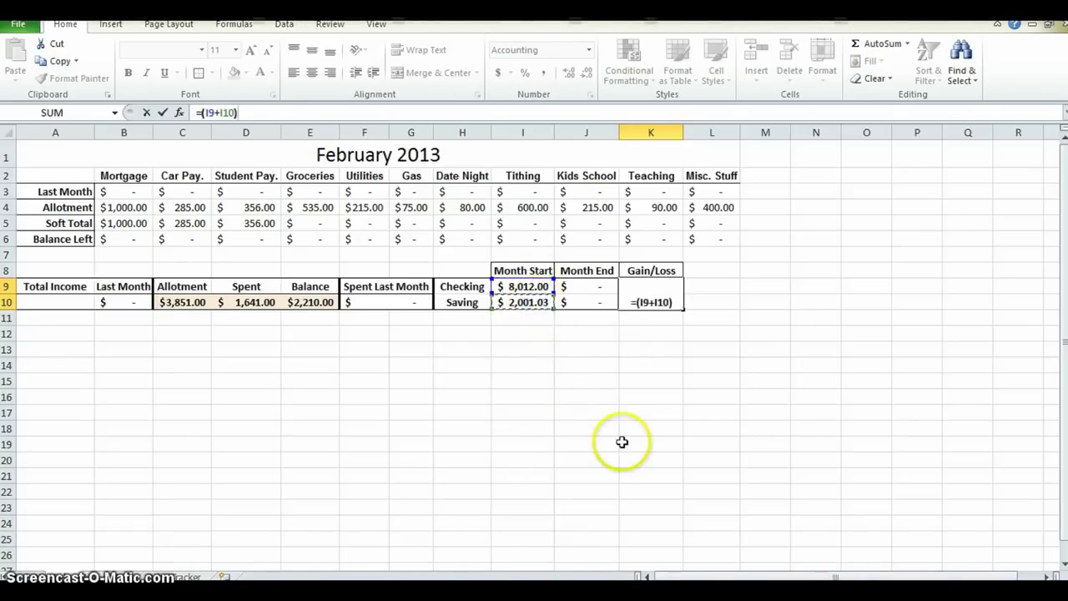
- Complete the Gain/Loss formula by subtracting the parenthesized Month End sum, giving =(I9+I10)-(J9+J10)
text()-)
click(605, 286)
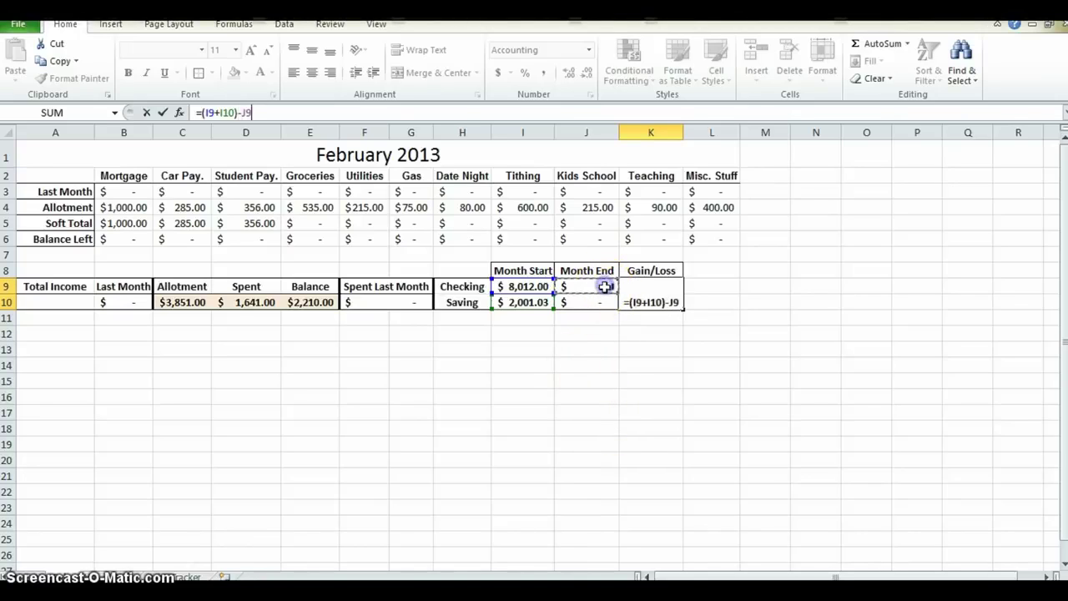
text(+)
click(589, 301)
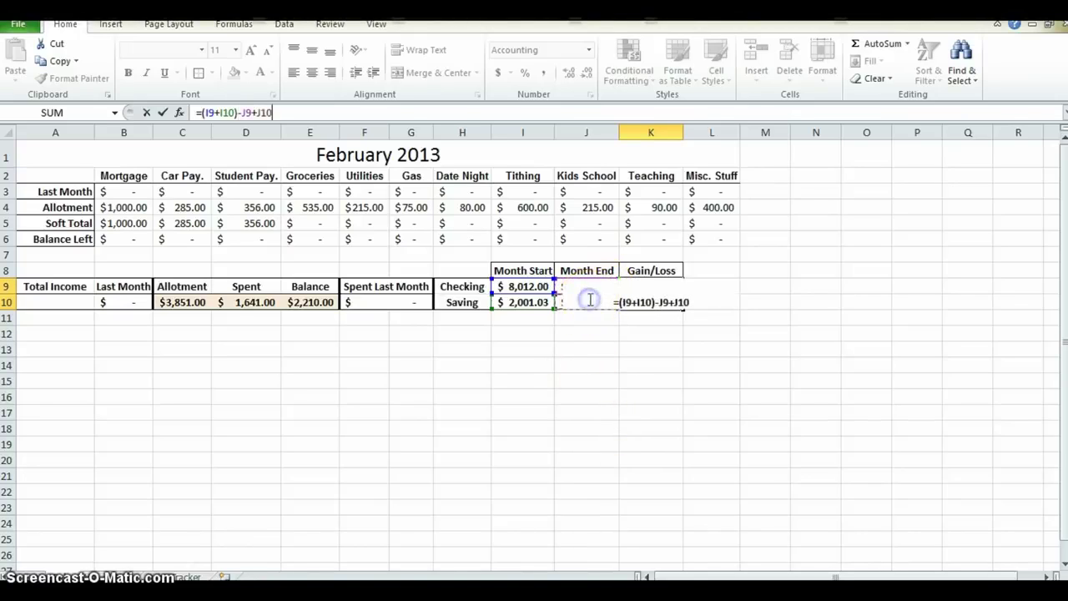
click(242, 113)
click(521, 149)
click(341, 111)
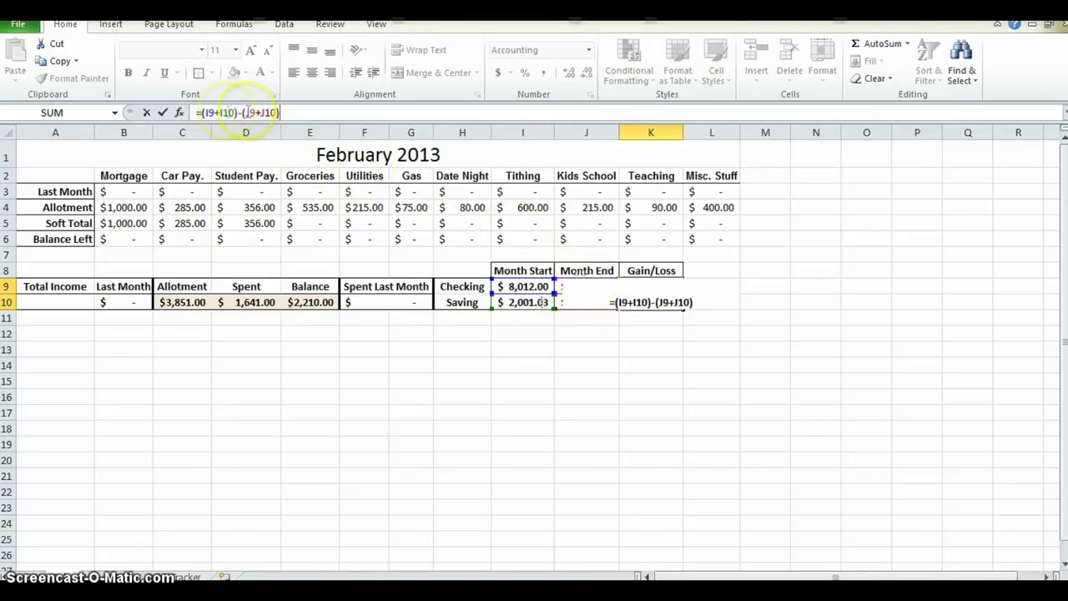
key(Return)
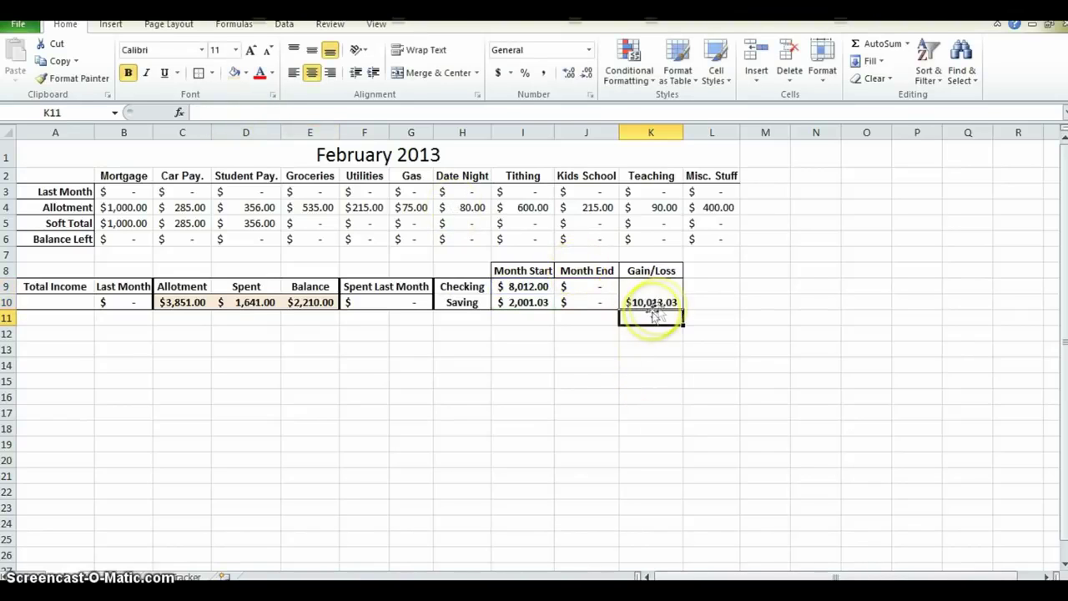
- Enter the Month End amounts: 7954 for Checking in J9 and 2001.03 for Saving in J10
drag(525, 287, 530, 302)
click(589, 288)
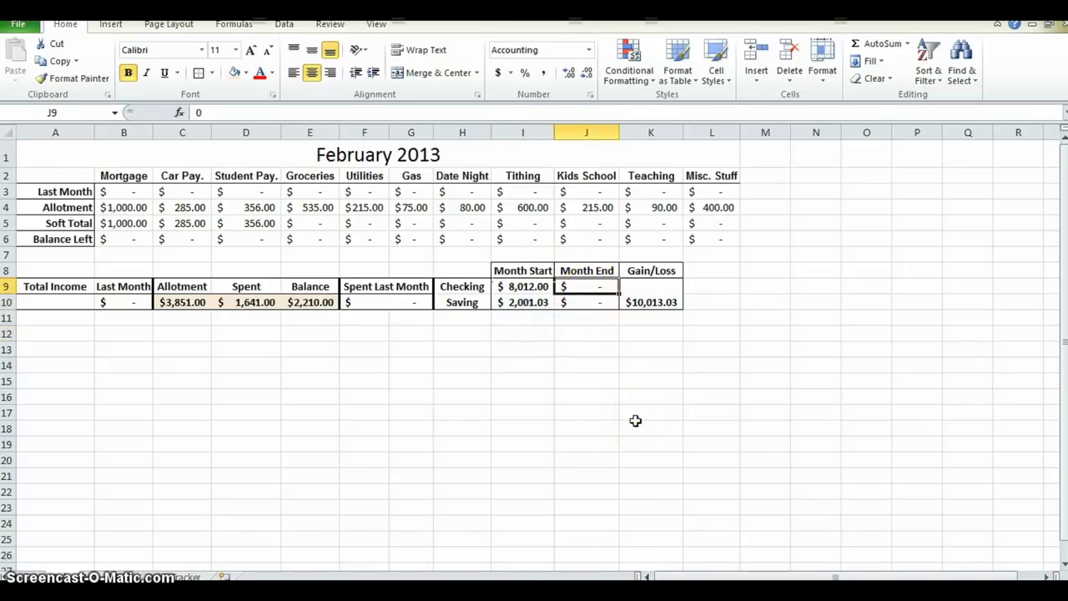
text(7954)
key(Return)
text(2,001)
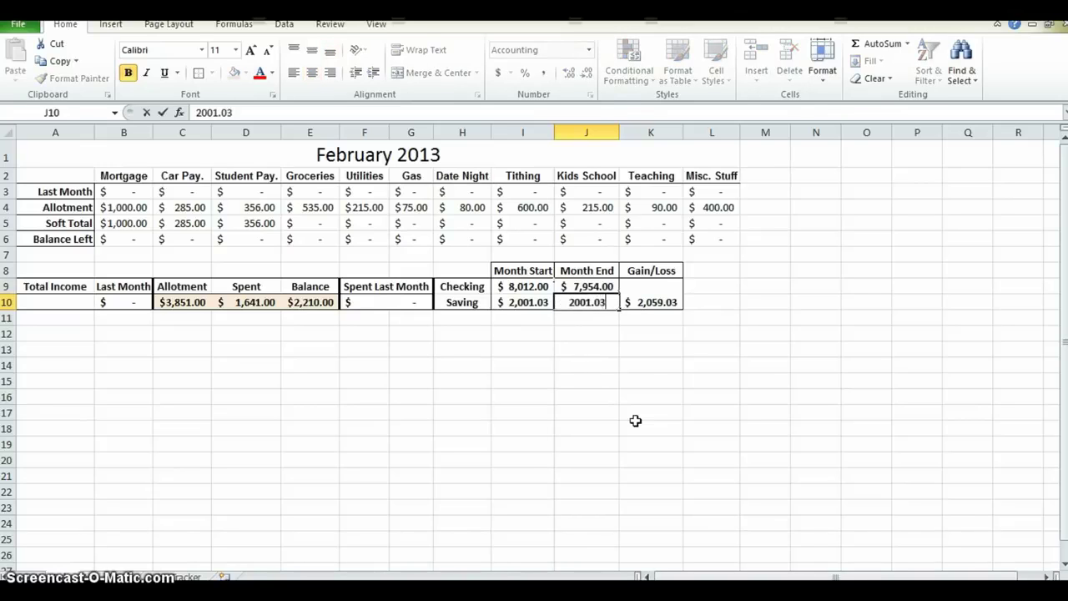
text(.03)
key(Return)
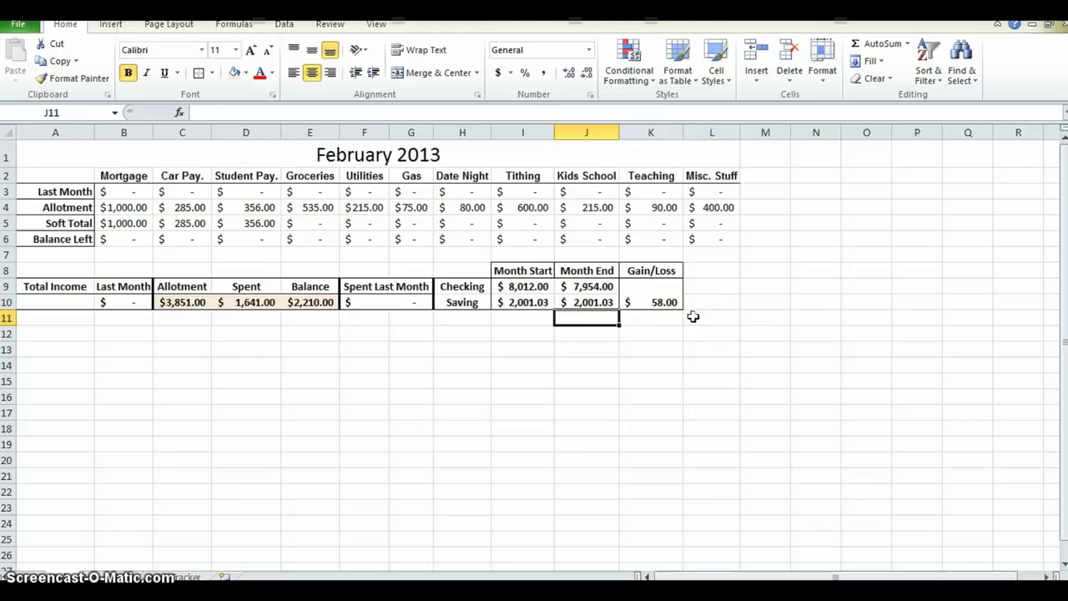
- Reverse the Gain/Loss formula in K9 so it subtracts Month Start from Month End: =(J9+J10)-(I9+I10)
click(643, 294)
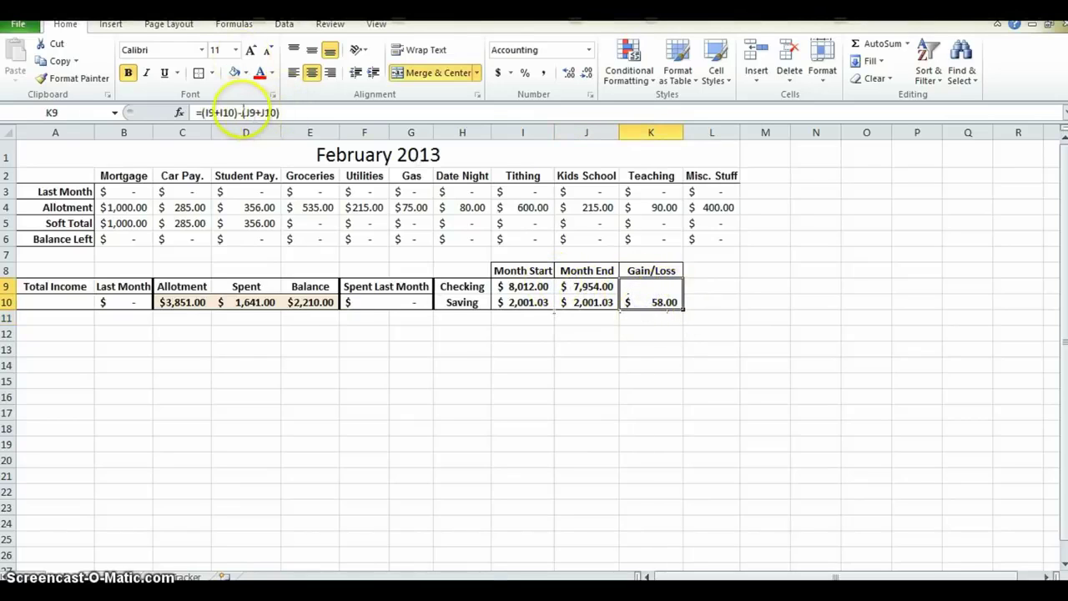
drag(240, 112, 286, 112)
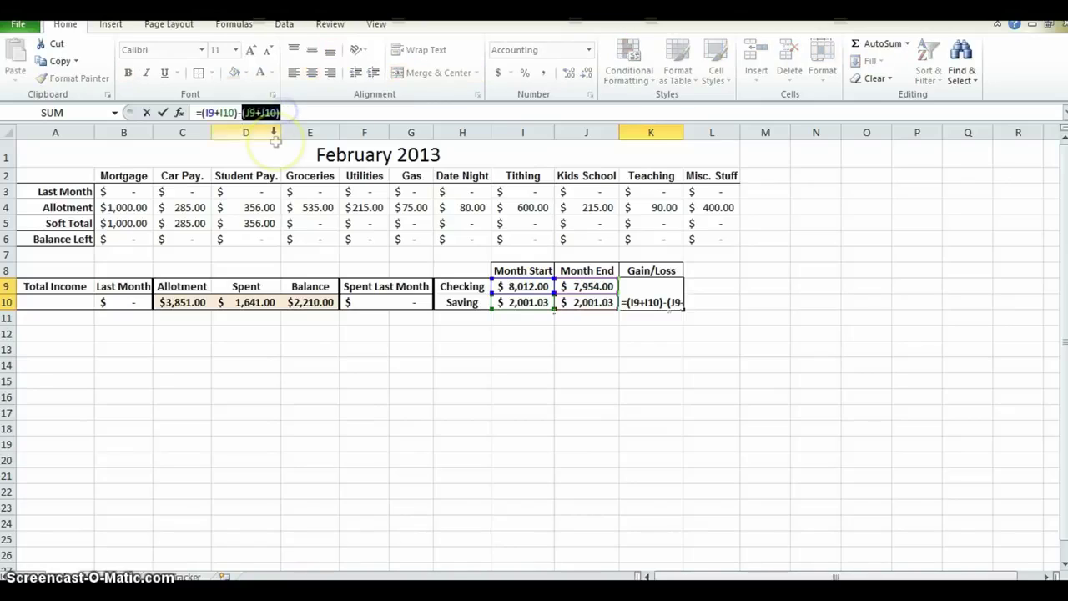
key(BackSpace)
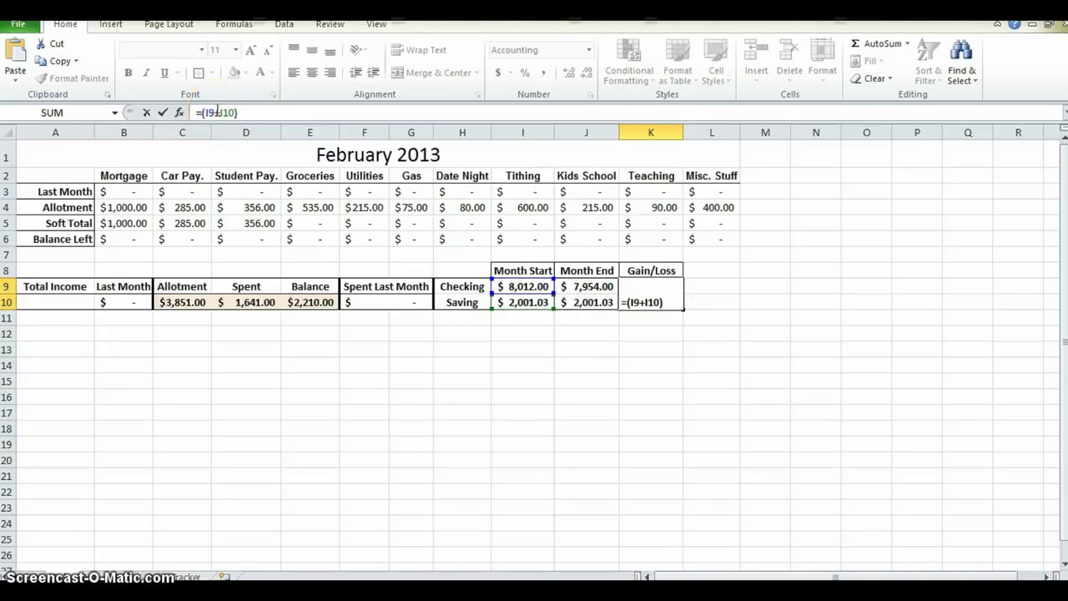
key(ctrl+v)
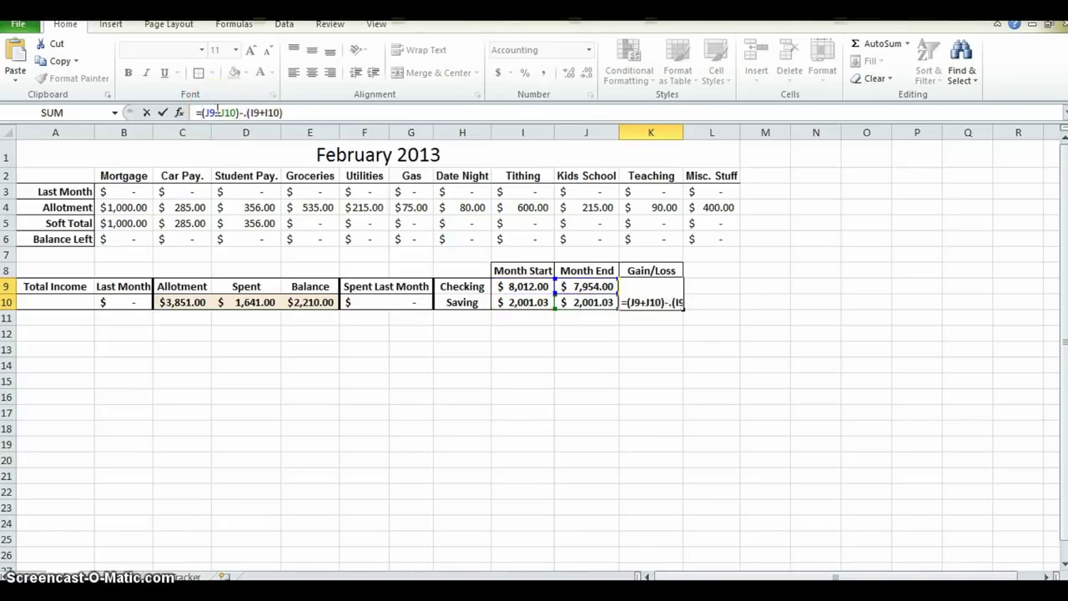
key(BackSpace)
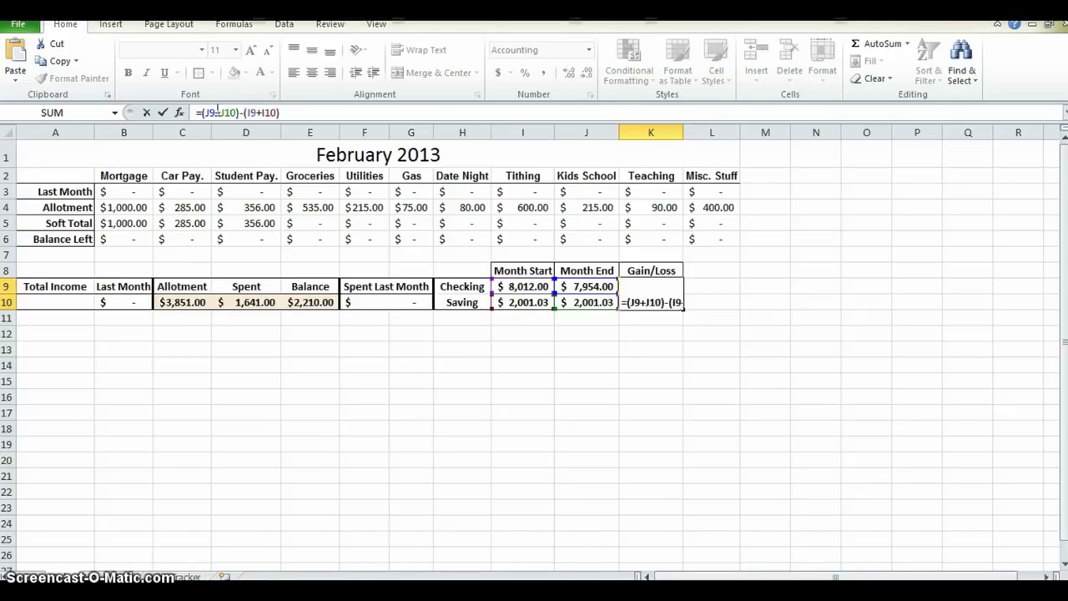
key(Return)
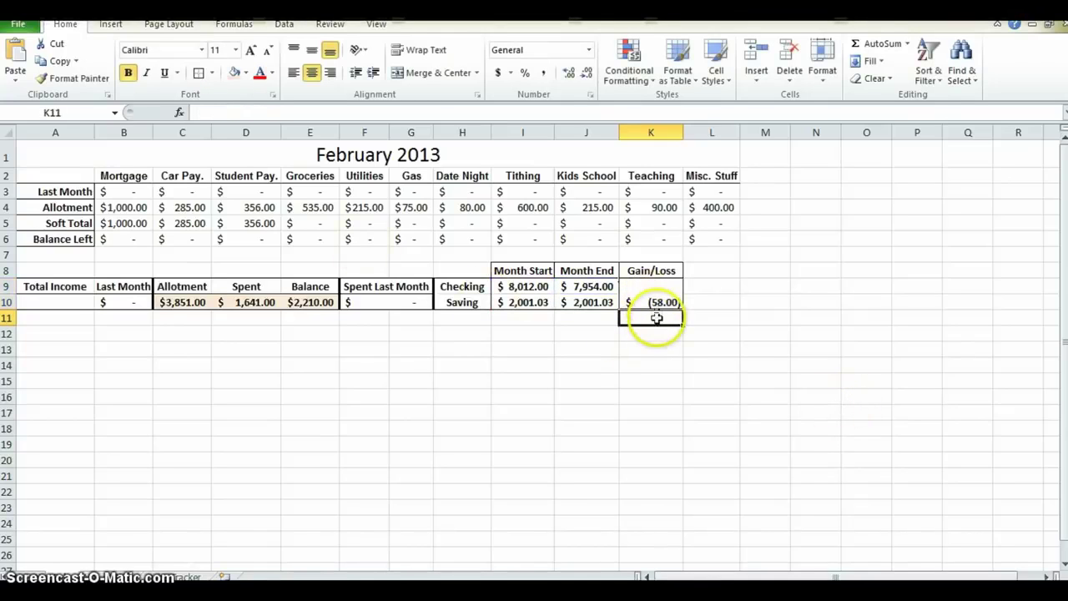